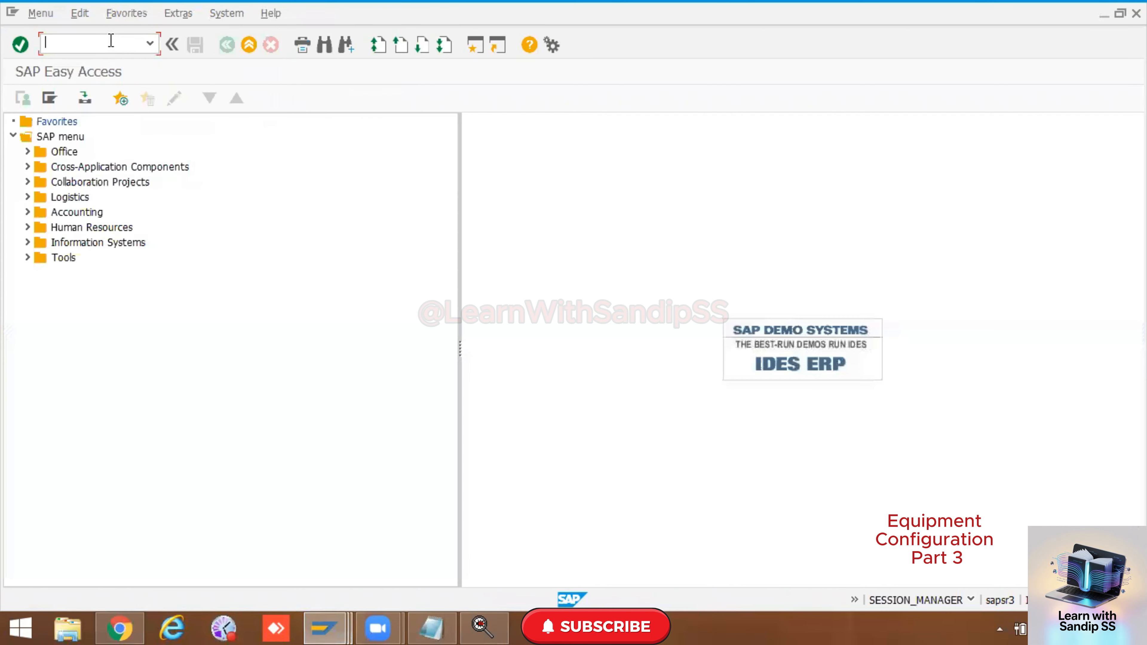
Step: Open the Create Equipment transaction IE01 and review the list of available equipment categories
text(/nie01)
key(Return)
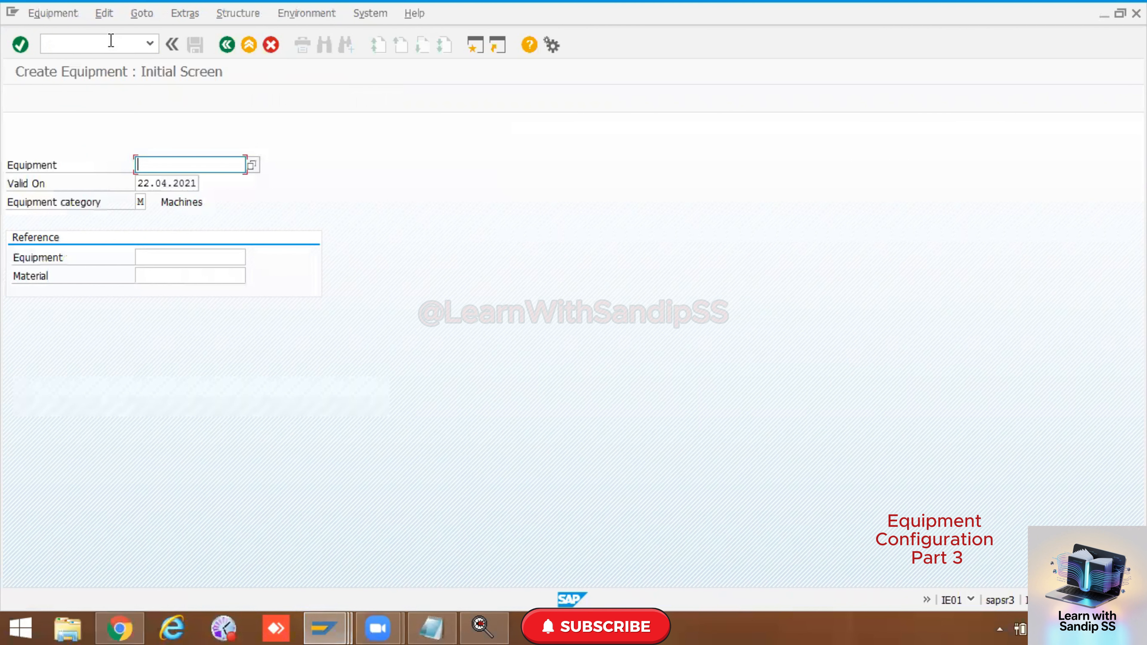
click(140, 202)
click(154, 203)
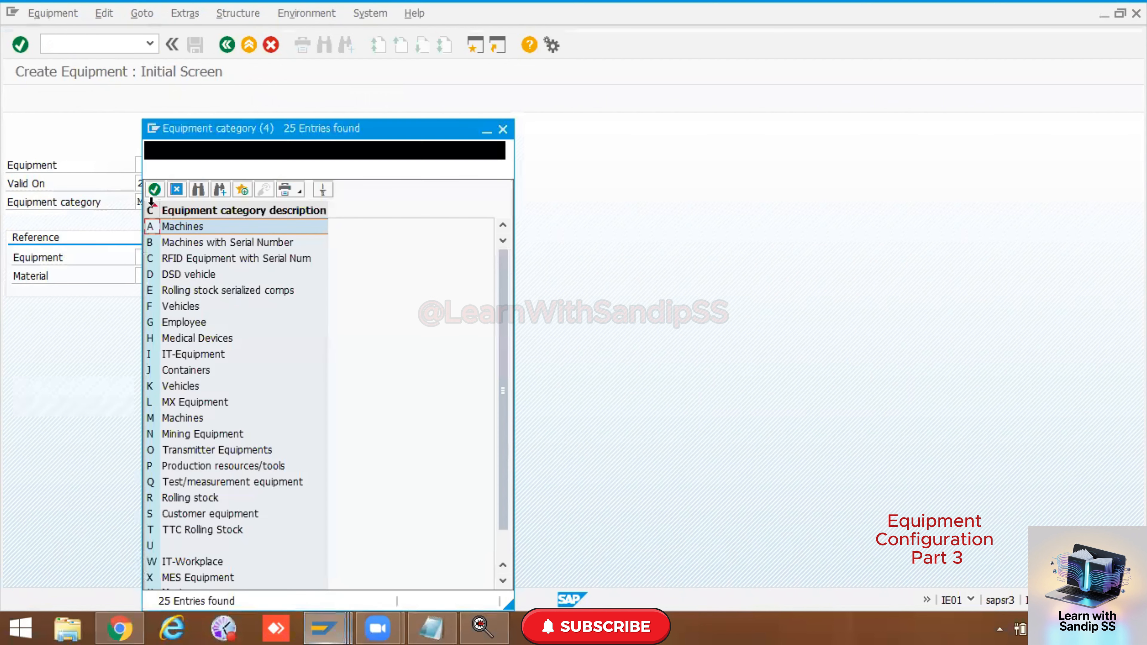
scroll(182, 372, down, 1)
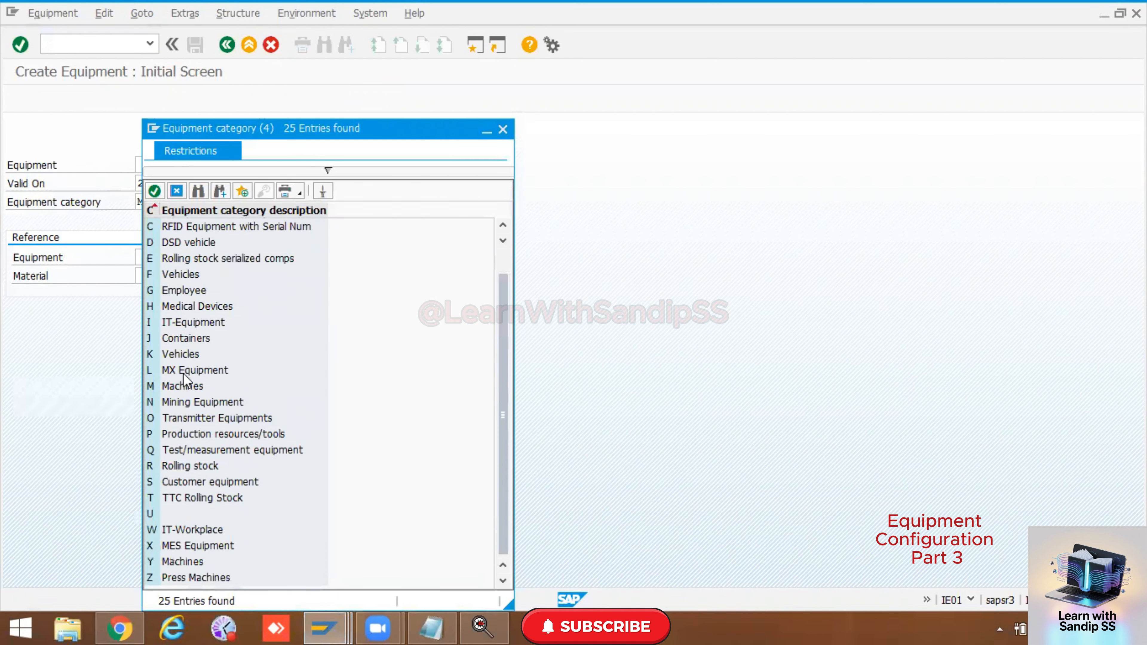
scroll(183, 373, up, 1)
scroll(183, 373, down, 1)
click(503, 129)
Step: Open the Create Functional Location transaction IL01 and review the list of functional location categories
click(130, 44)
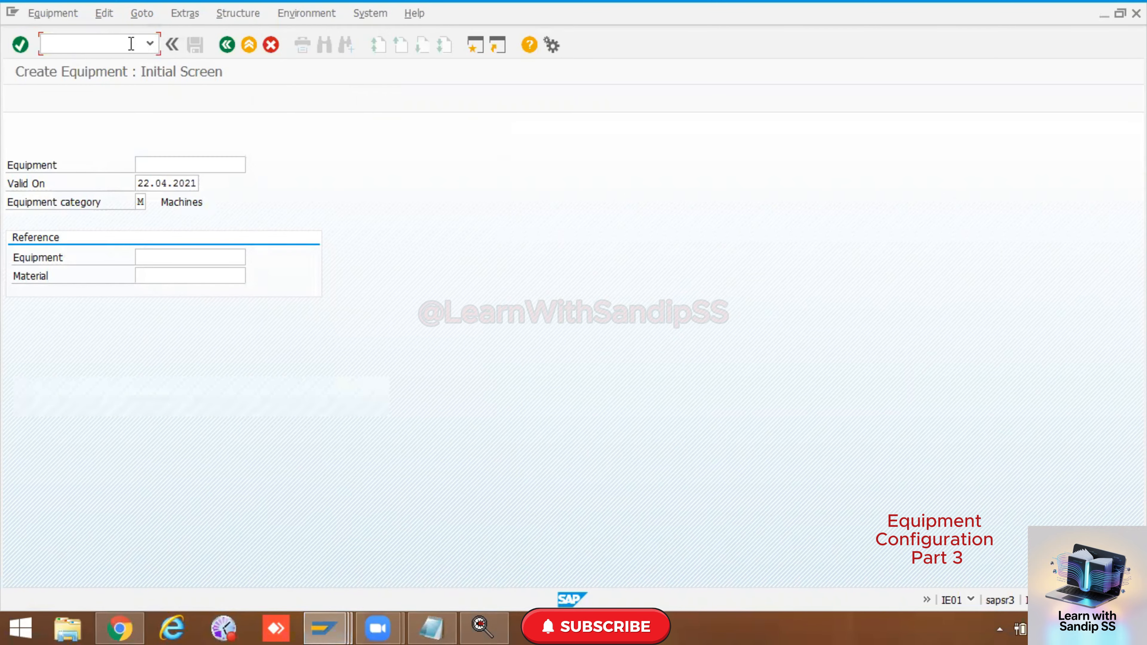
text(/nil01)
key(Return)
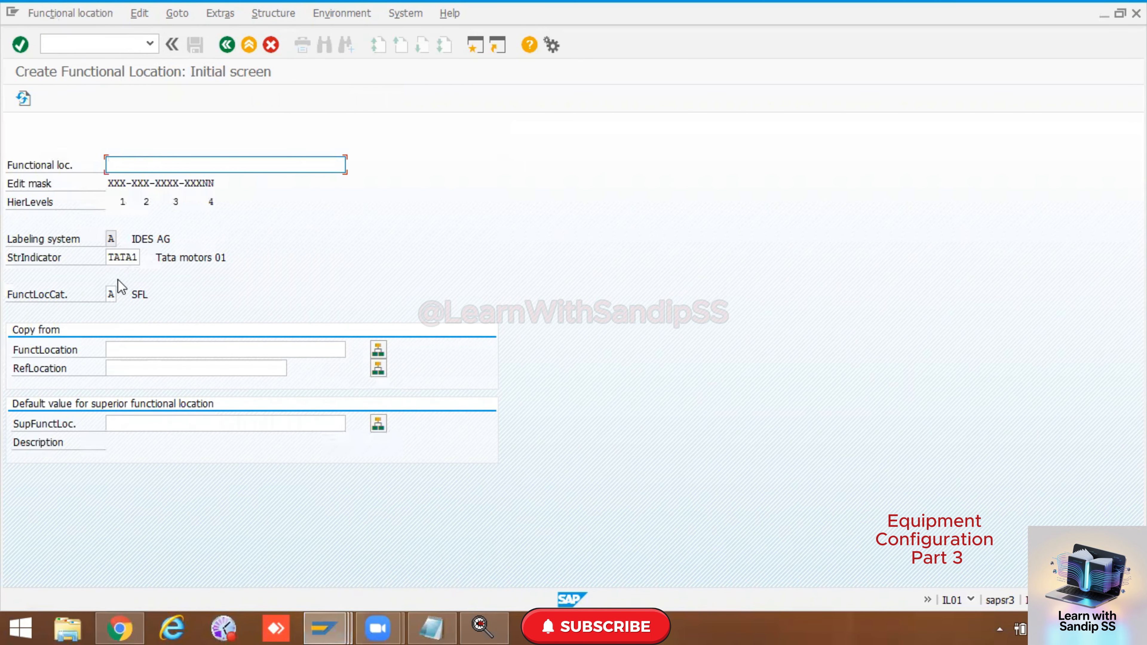
click(119, 294)
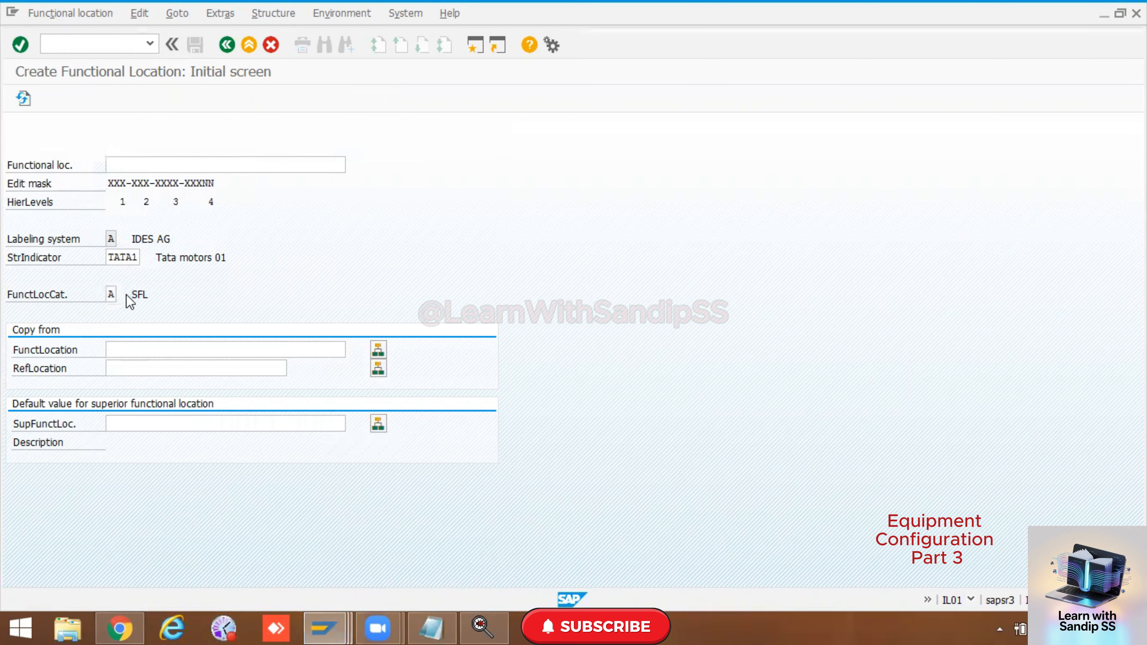
click(127, 295)
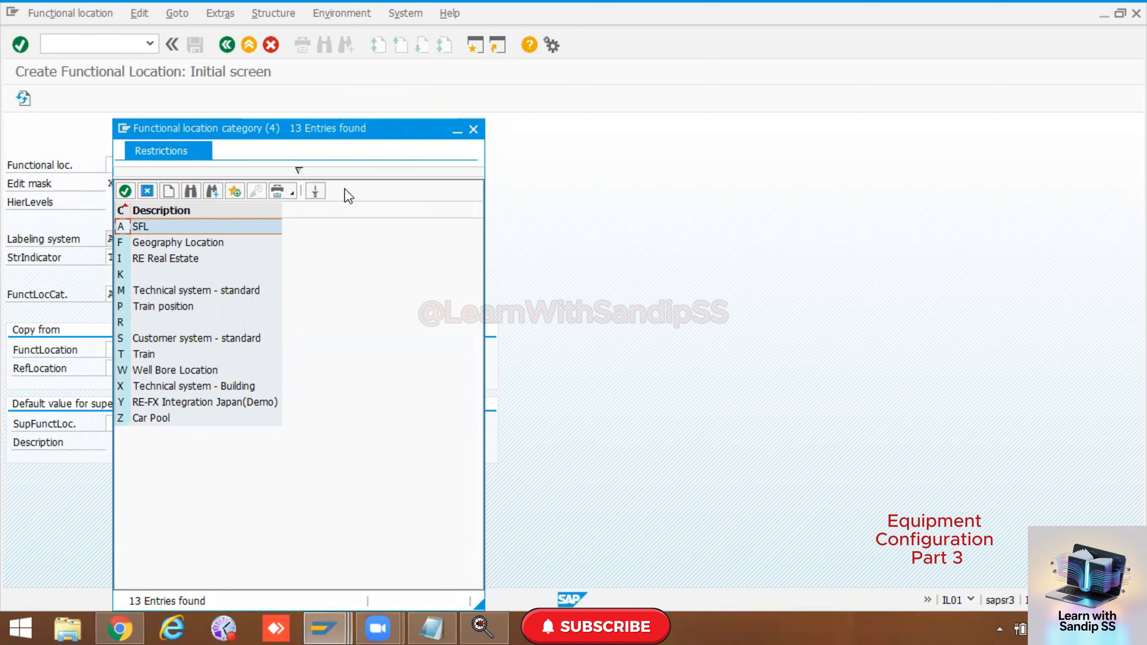
click(473, 130)
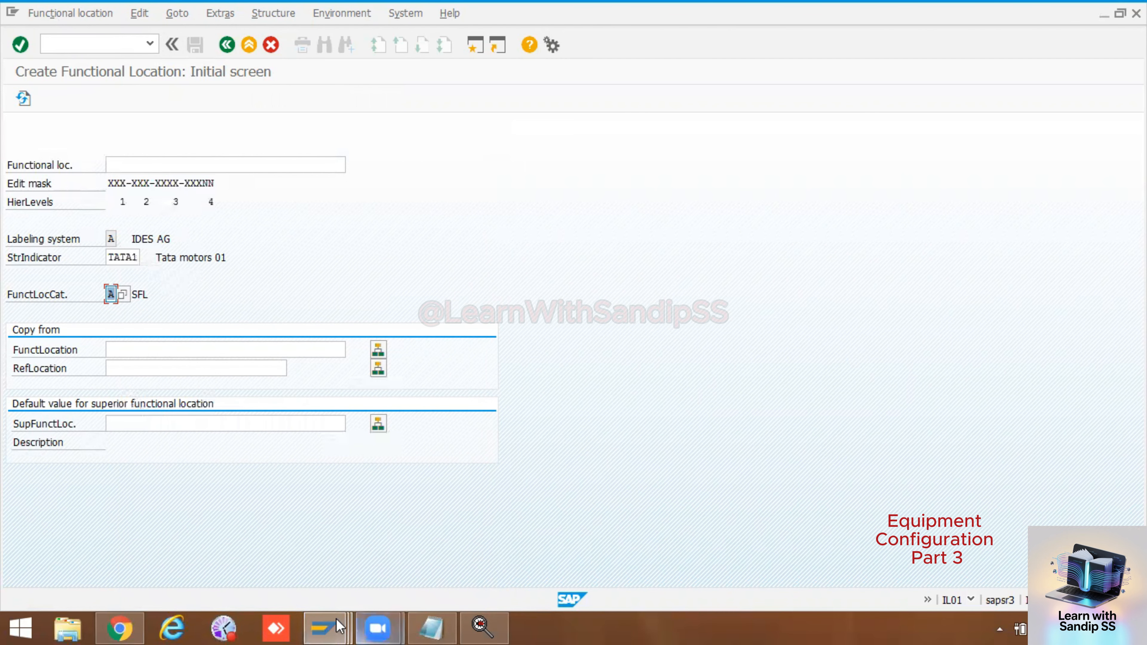
Step: Save the view layout of functional location profile SFM in the customizing session and return to the implementation guide
click(327, 626)
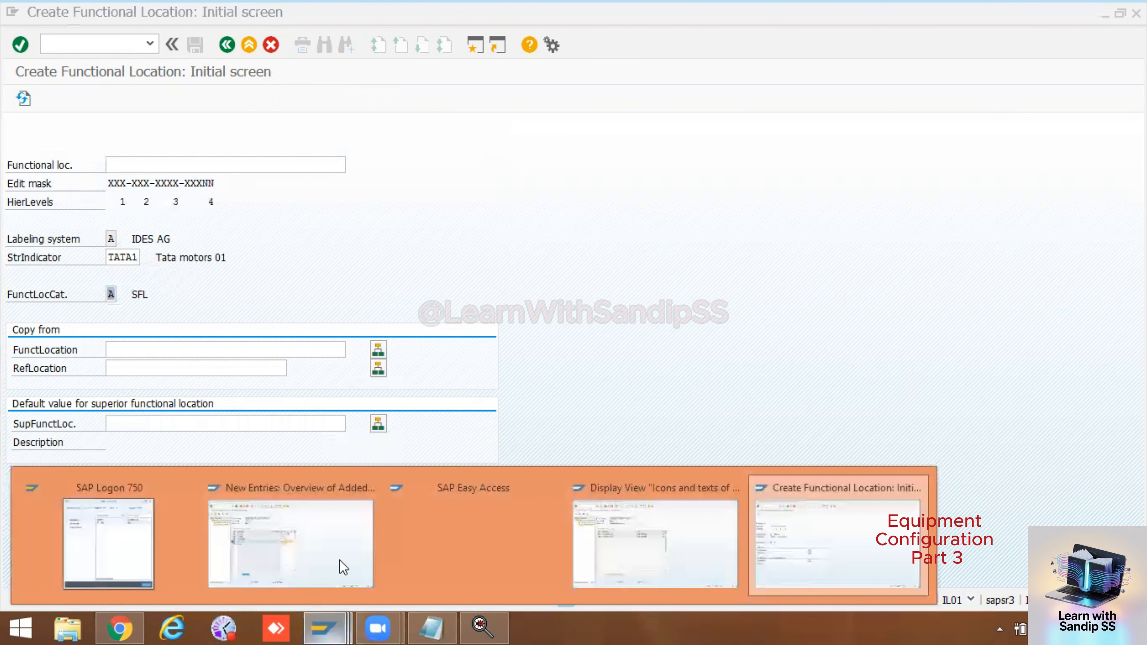
click(318, 512)
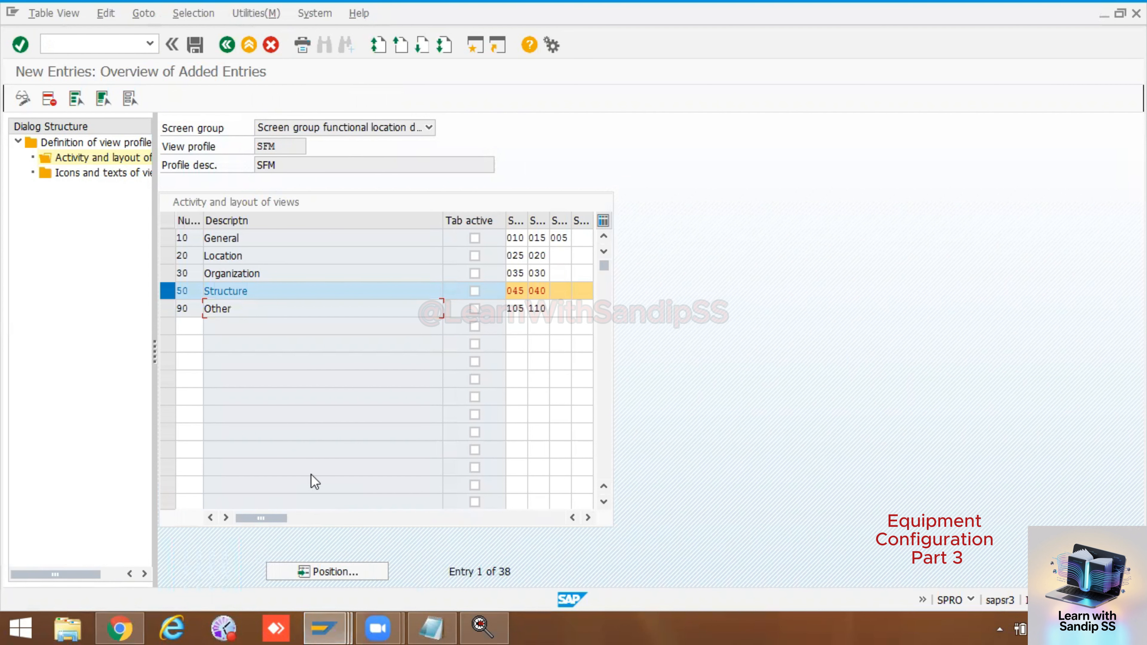
click(197, 43)
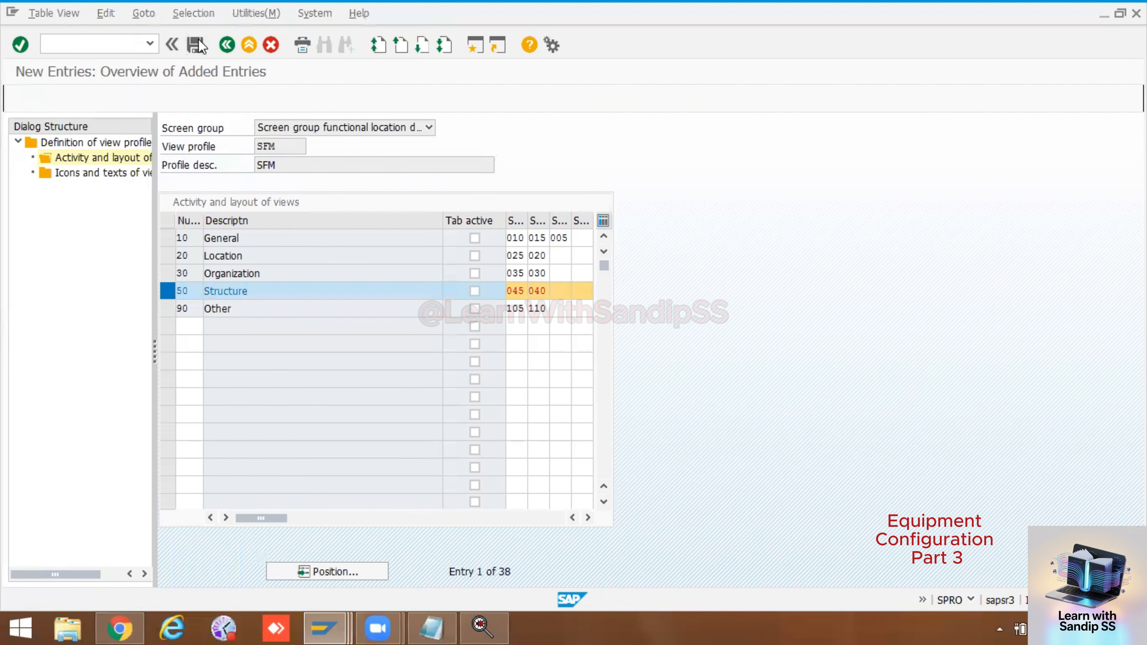
click(227, 44)
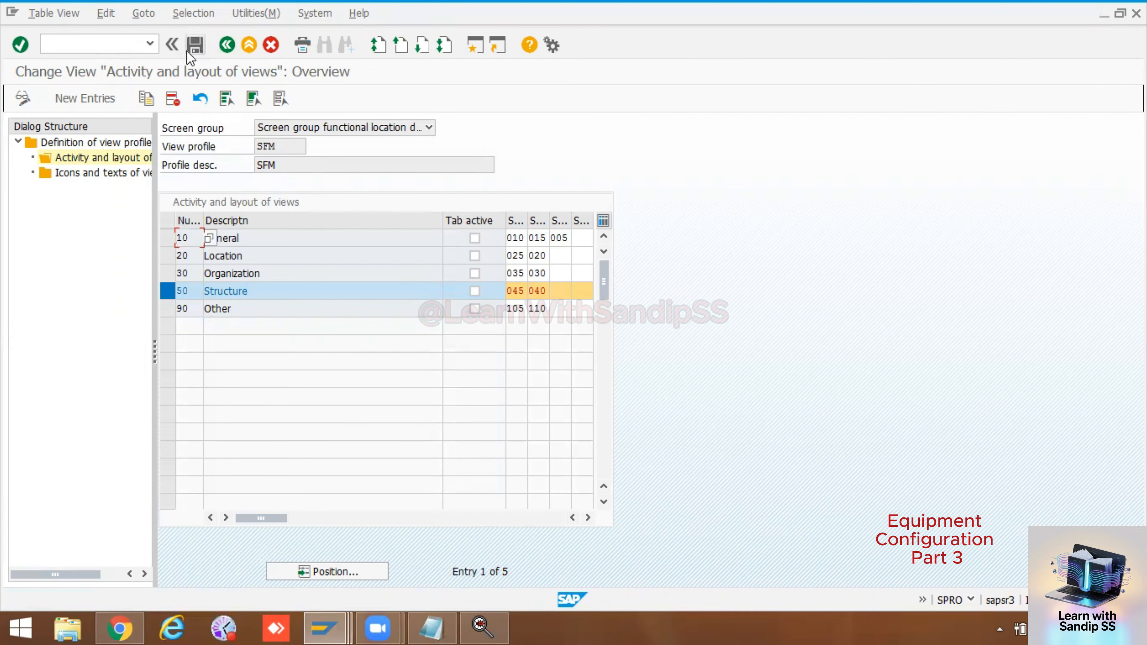
click(227, 45)
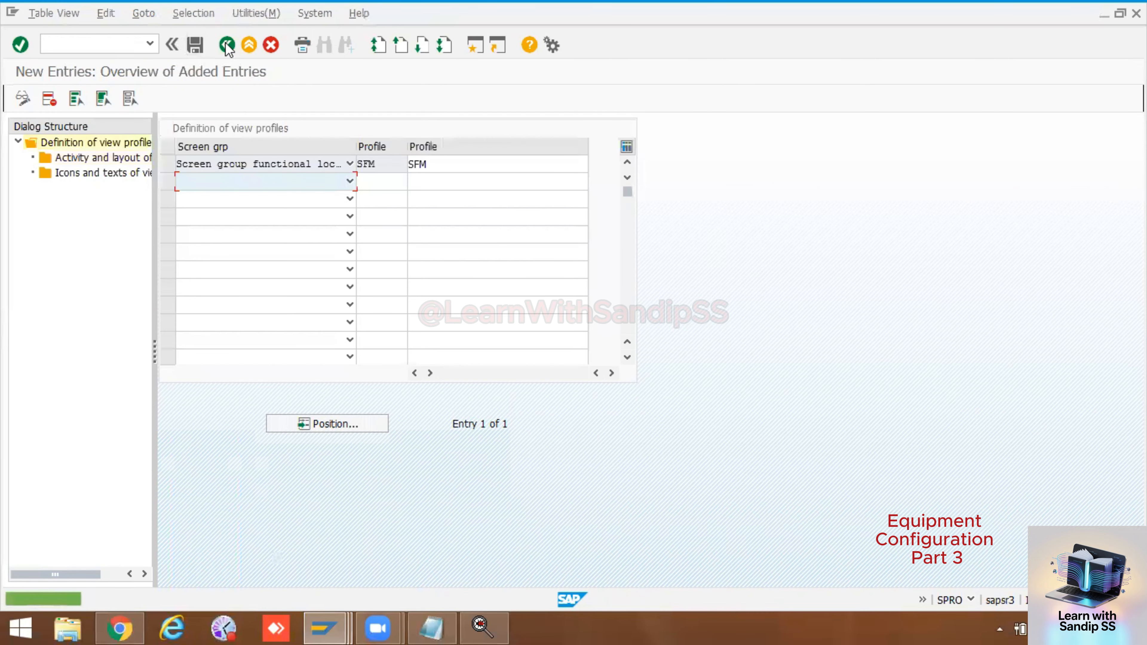
click(227, 45)
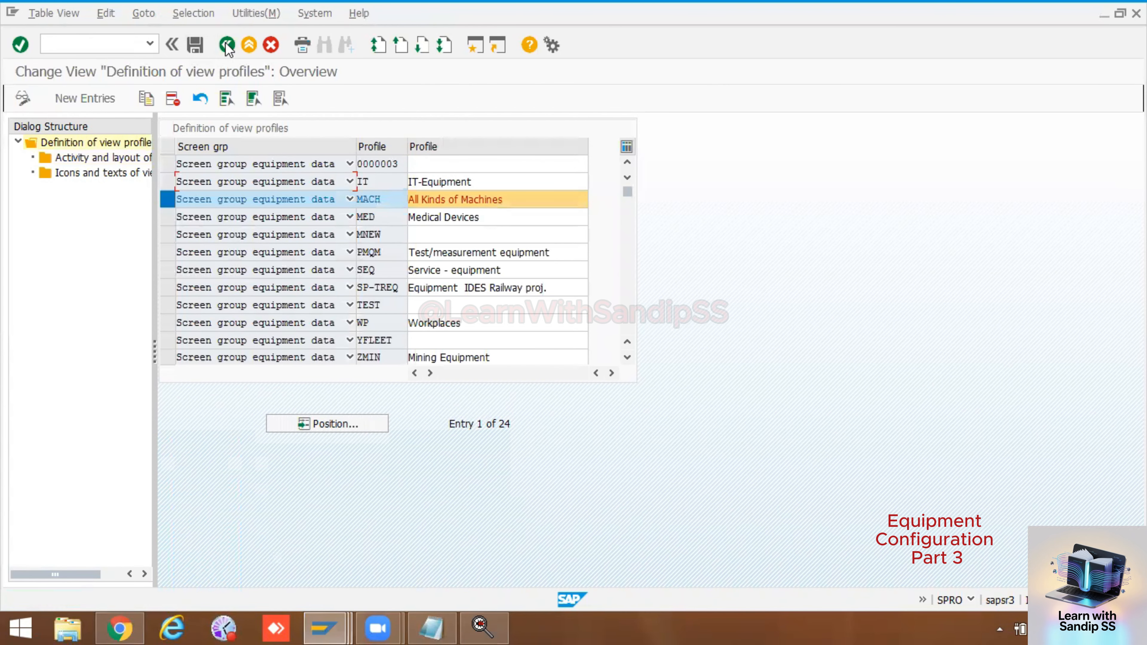
click(227, 45)
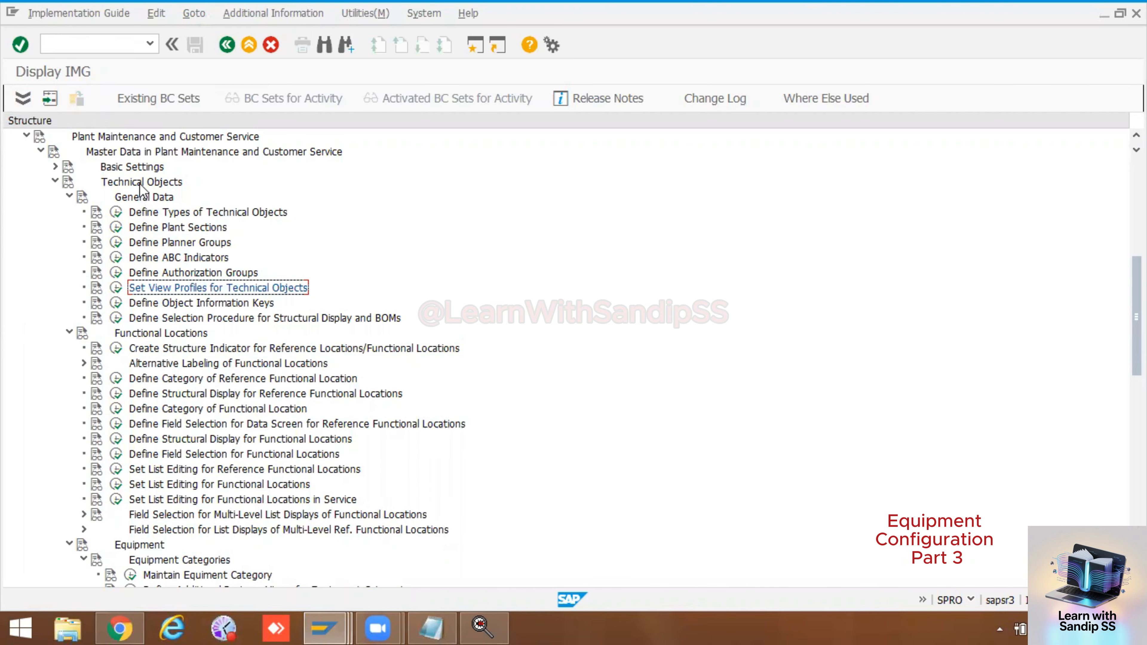
Step: Collapse General Data and Functional Locations under Technical Objects and open the Maintain Equipment Category activity
scroll(150, 219, up, 1)
scroll(151, 218, up, 1)
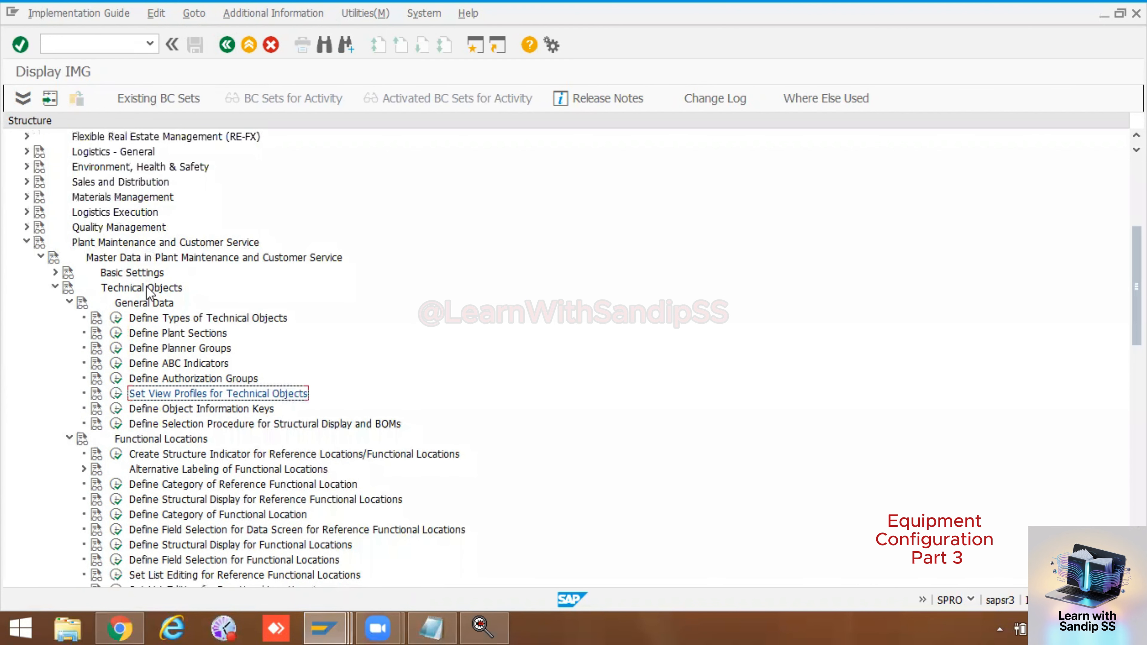
click(69, 303)
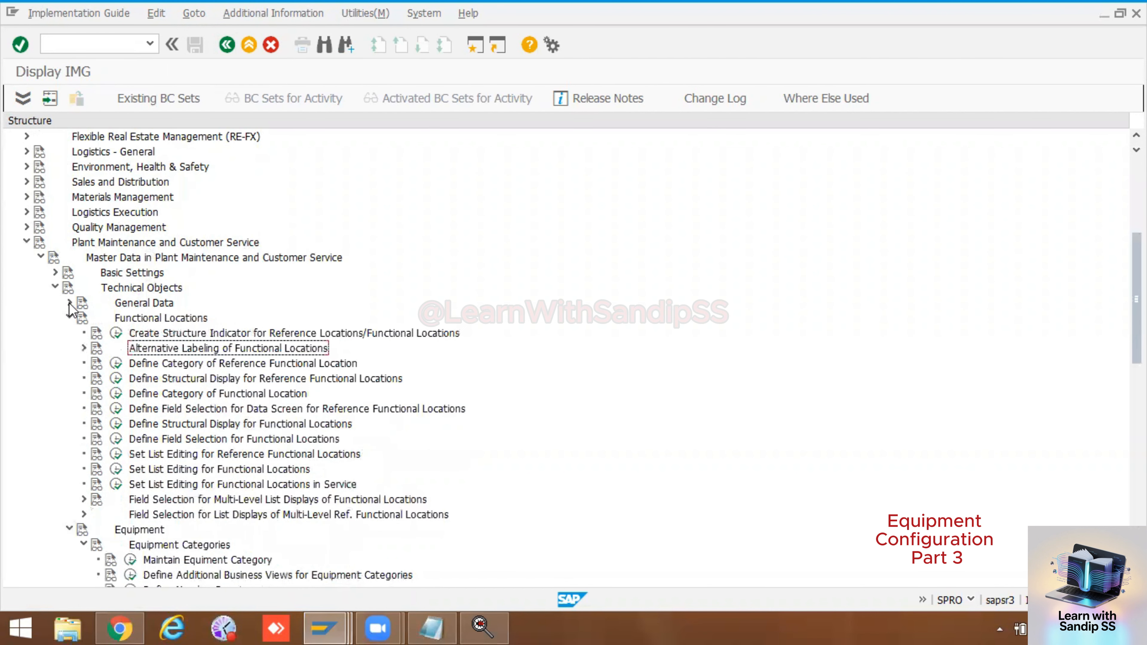
click(70, 317)
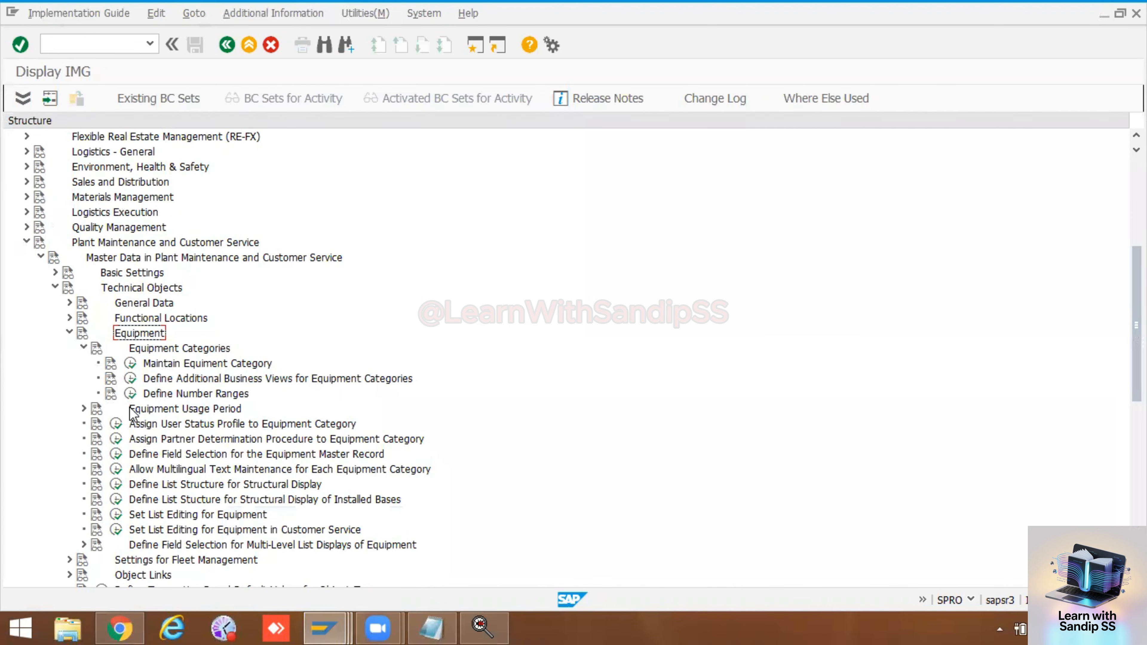
click(130, 364)
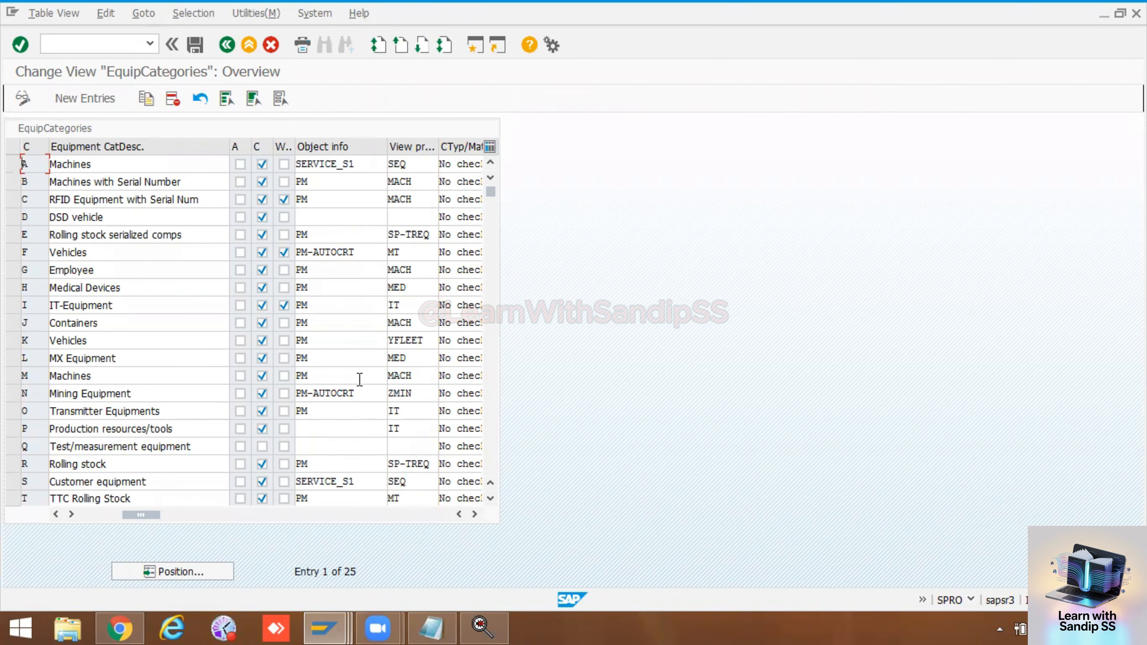
Step: Select equipment category Z, Press Machines, and start copying it as a new category
scroll(125, 384, down, 4)
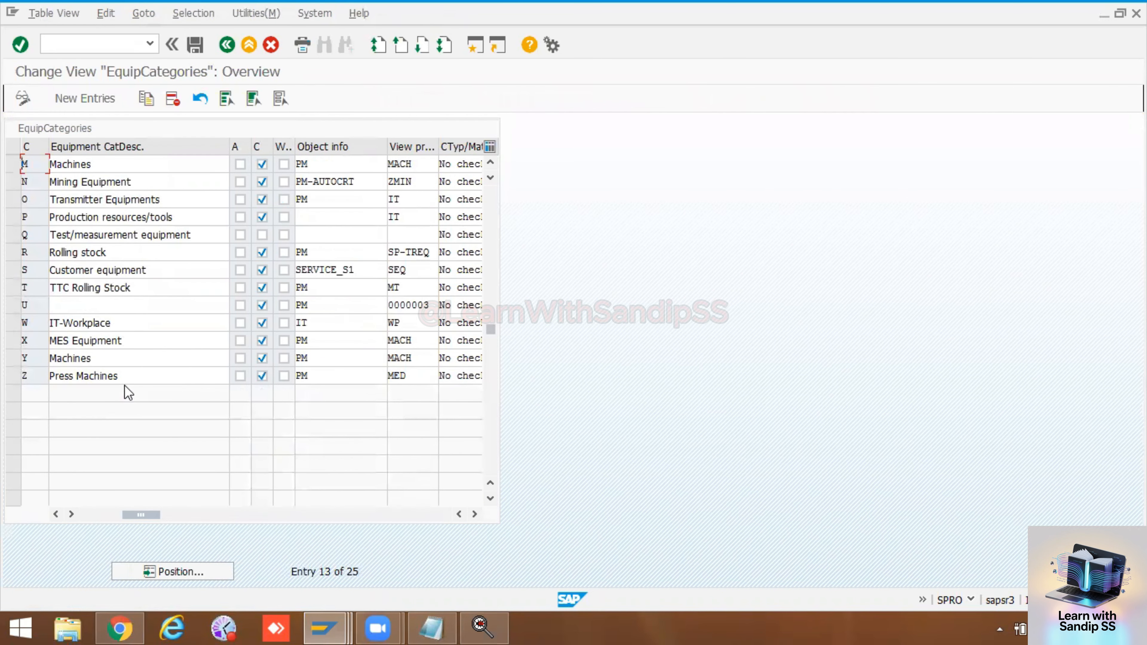
click(13, 376)
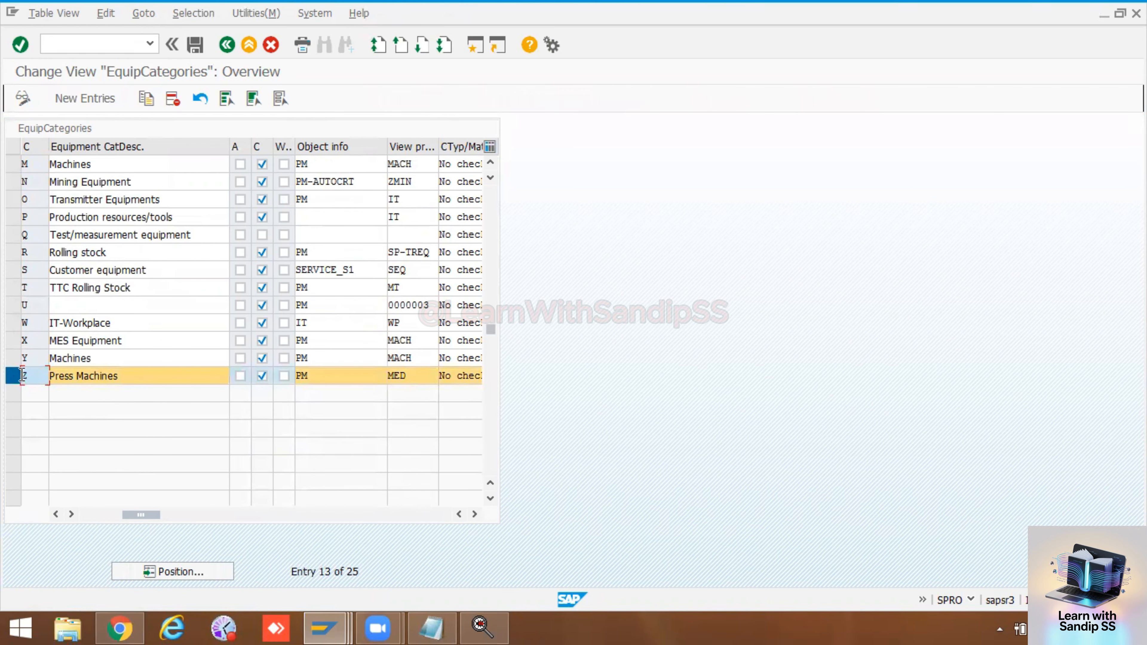
click(105, 100)
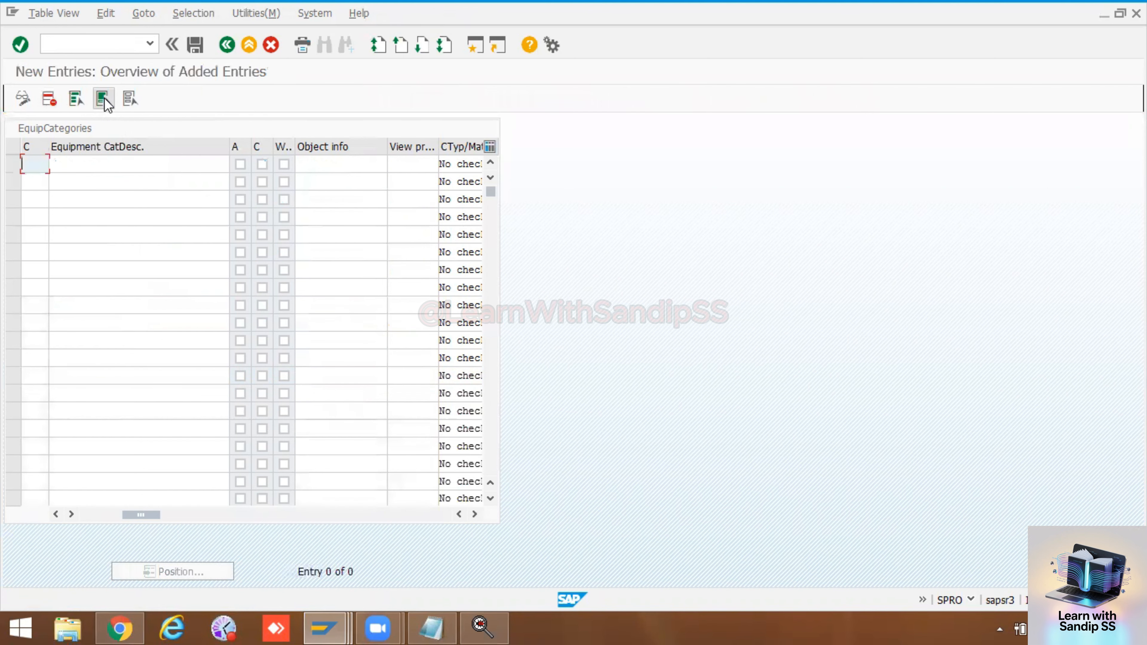
click(226, 45)
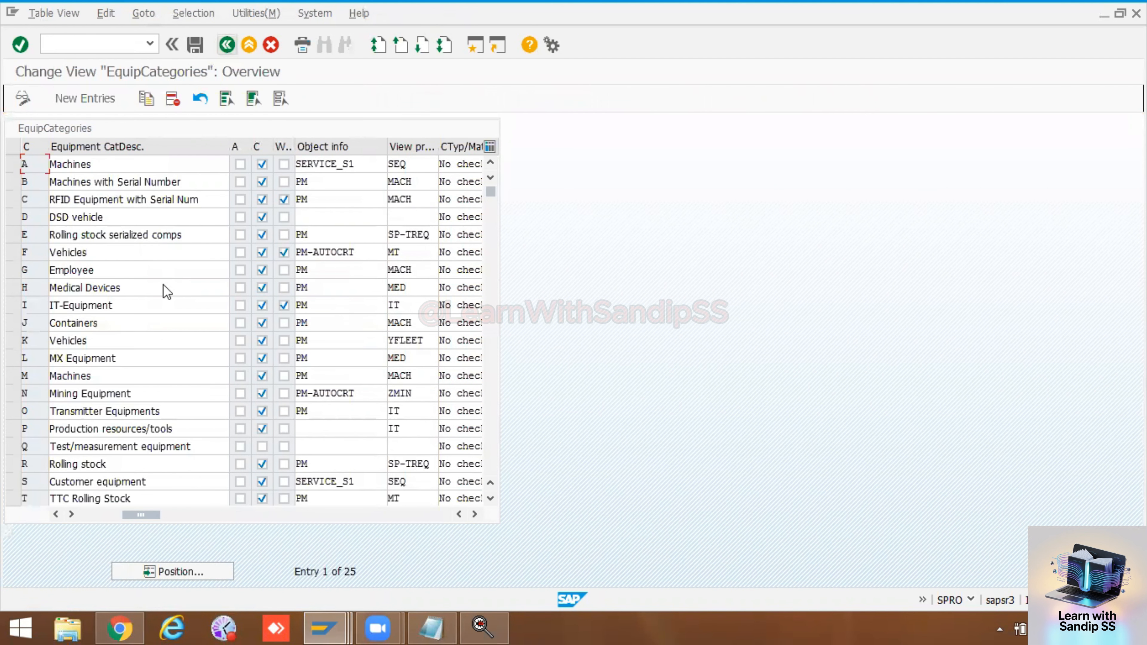
scroll(68, 452, down, 3)
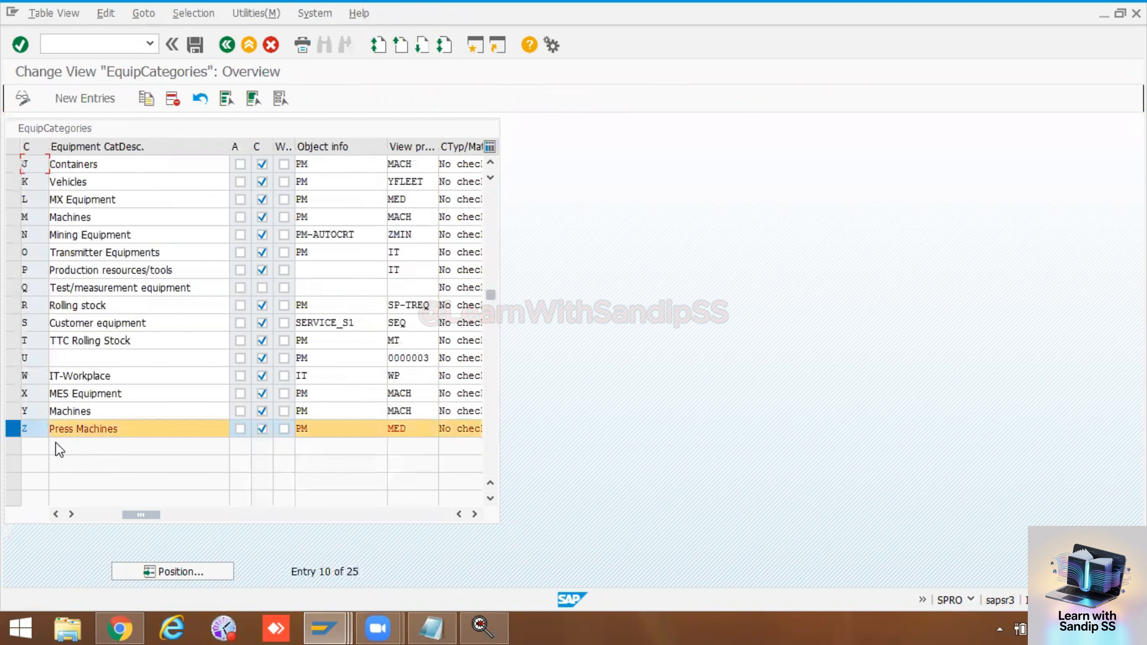
click(148, 101)
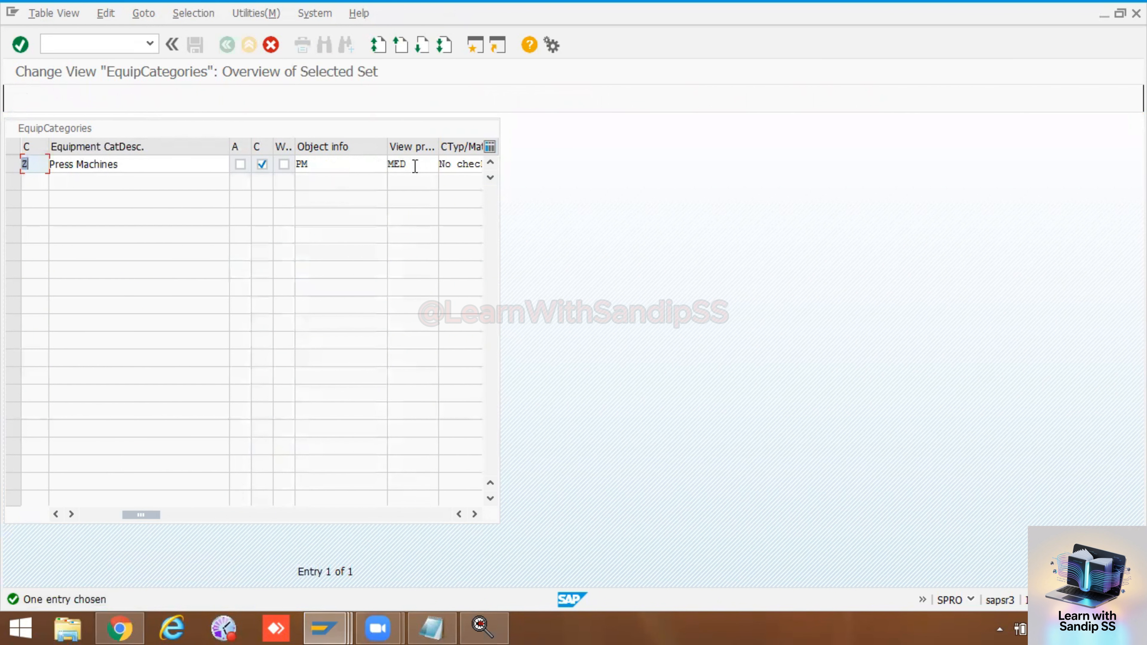
Step: Clear the view profile of the copied Press Machines category and list the available view profiles
click(415, 165)
key(BackSpace)
key(BackSpace)
key(BackSpace)
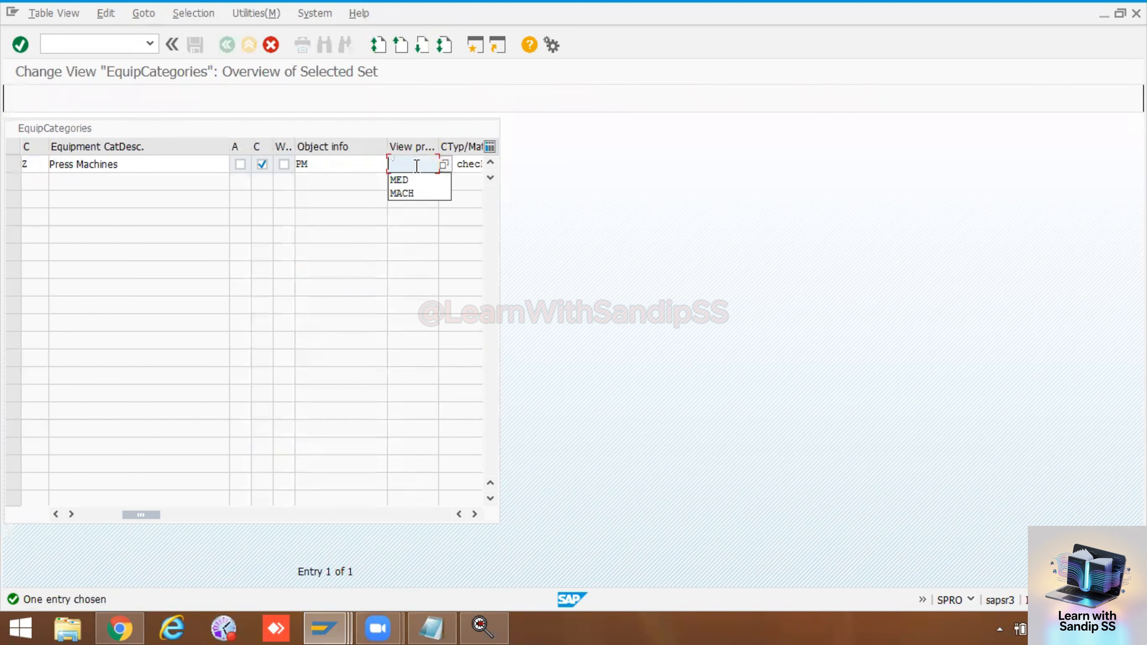
click(443, 165)
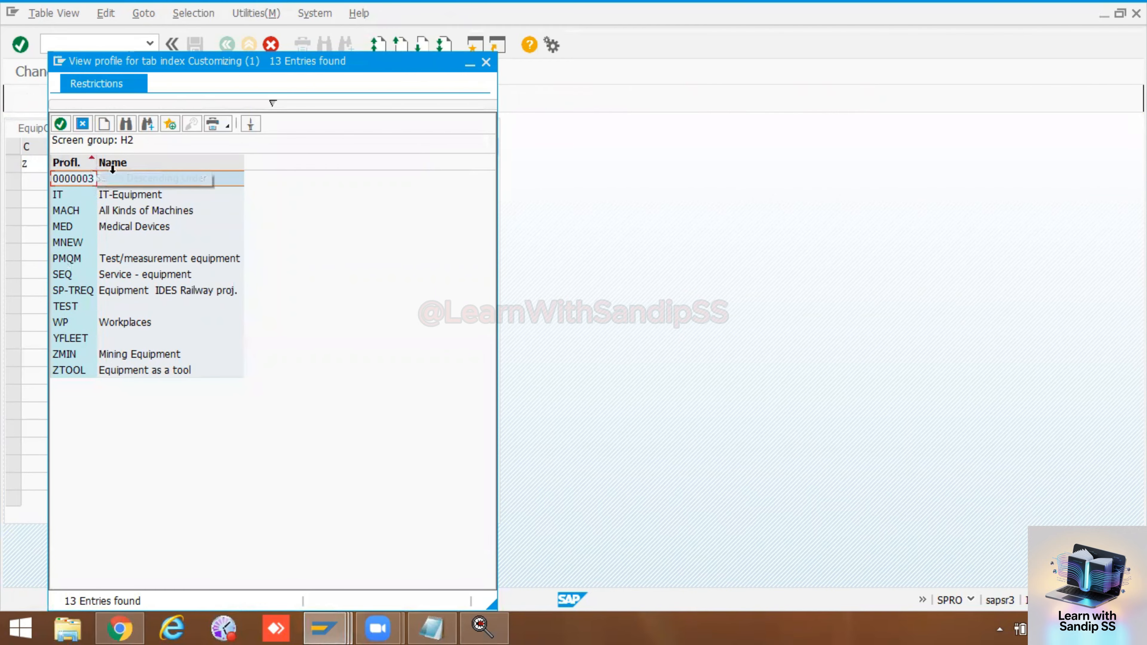
Step: Start creating a view profile from the value list without specifying a project, and open Set View Profiles for Technical Objects
click(105, 123)
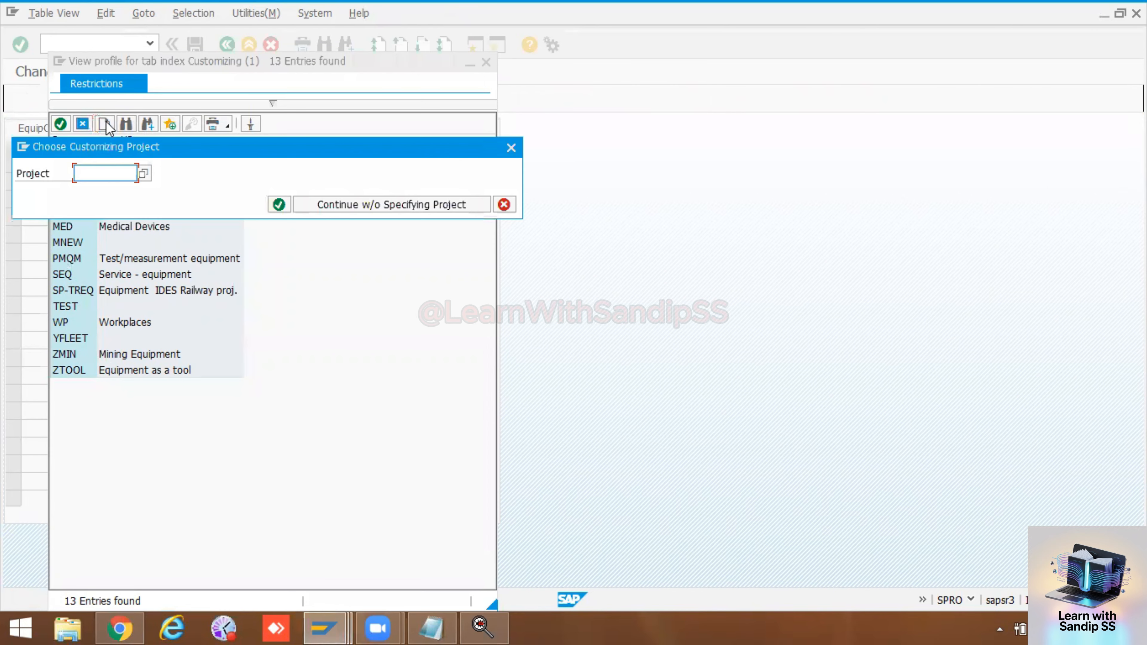
click(379, 205)
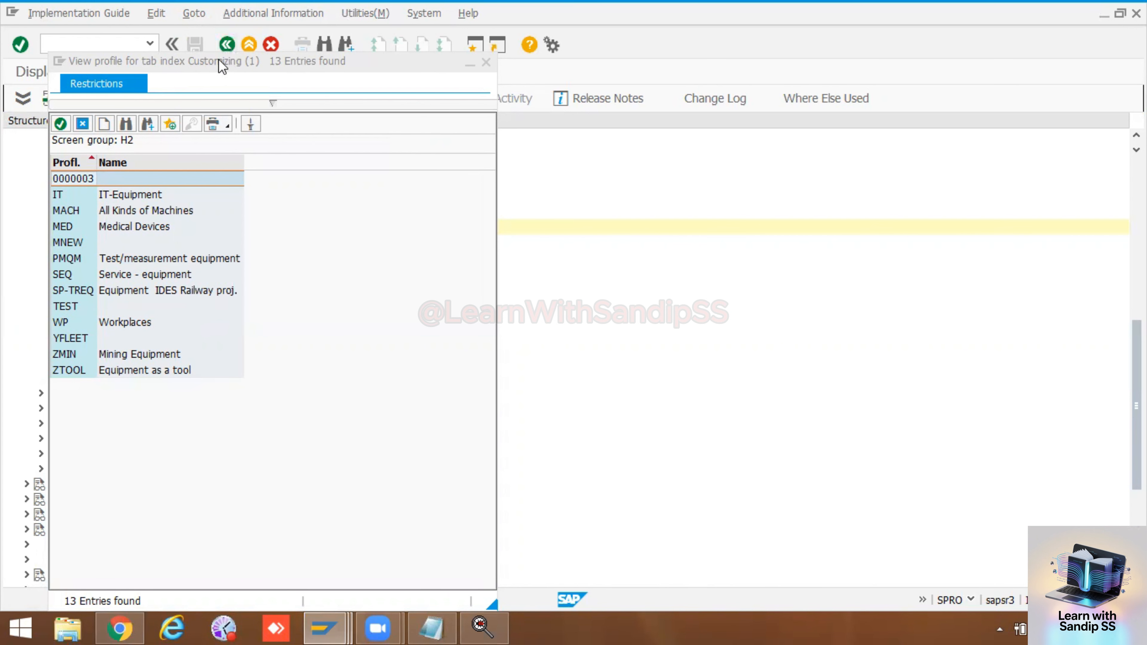
drag(219, 59, 685, 60)
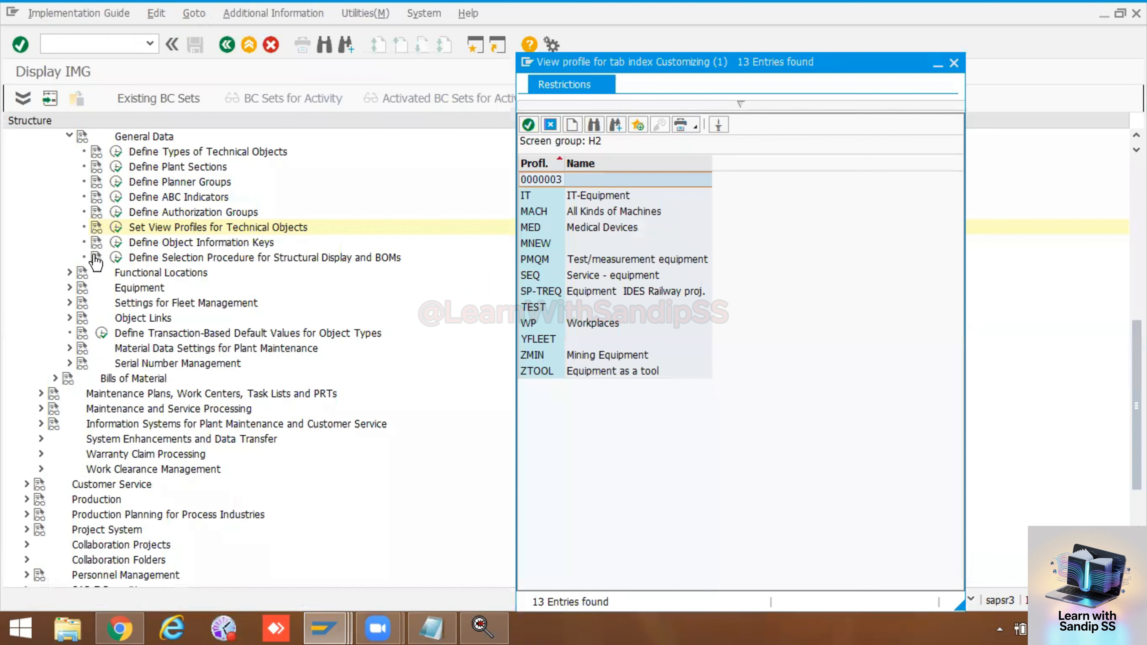
click(116, 227)
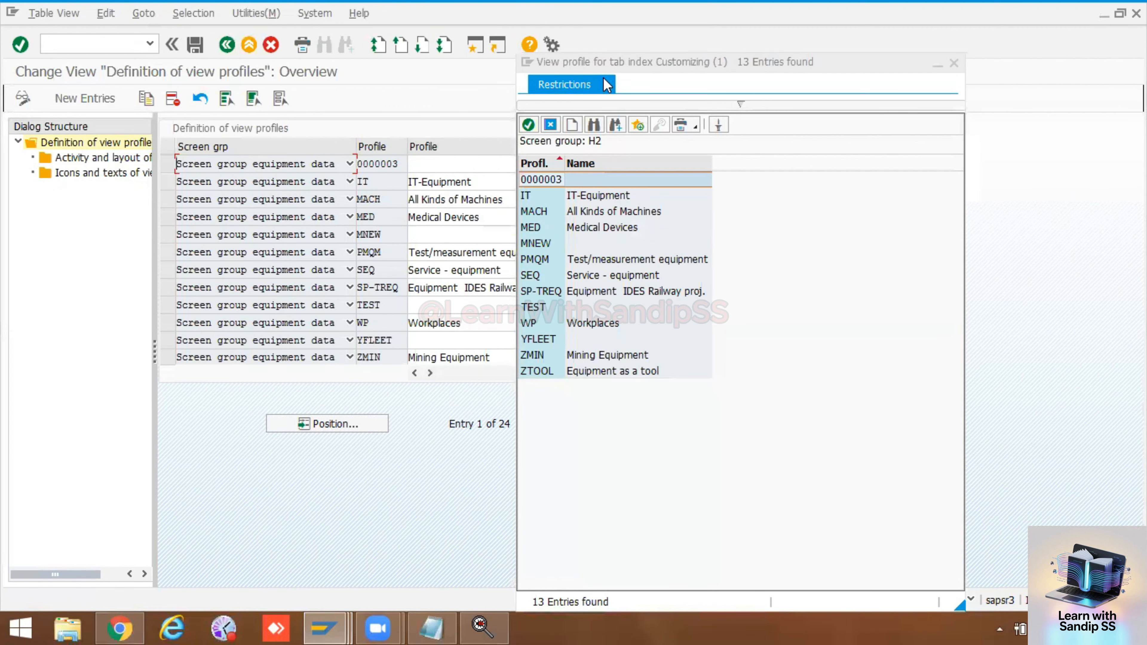
Step: Add a new view profile entry SFM for the screen group equipment data and confirm the entry
drag(626, 63, 703, 69)
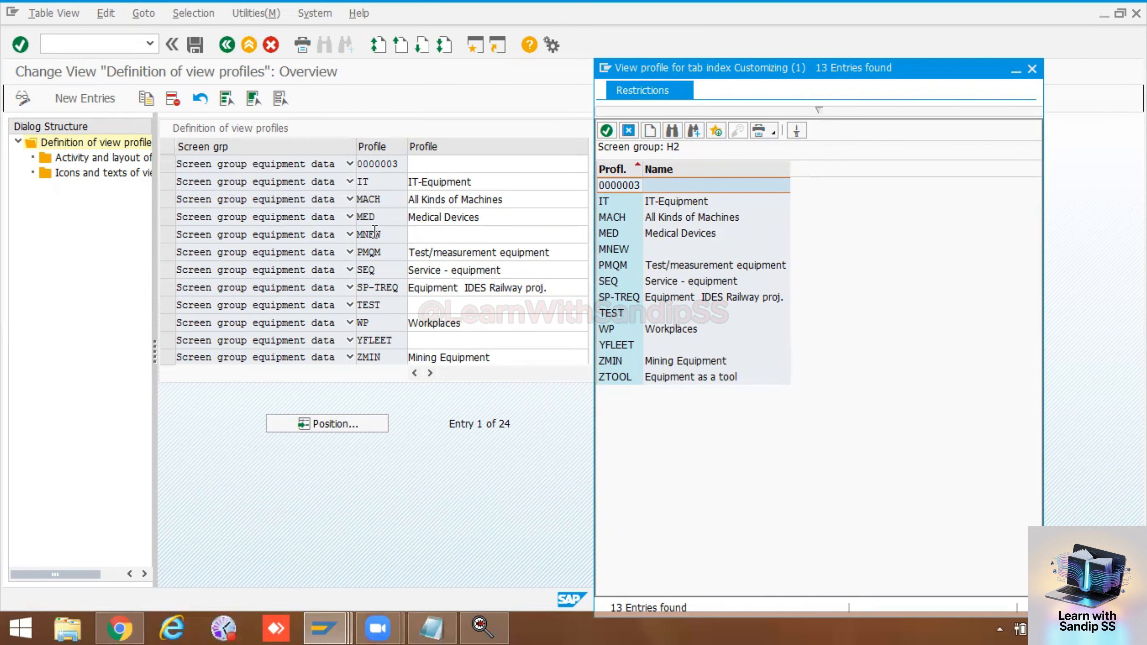
click(90, 98)
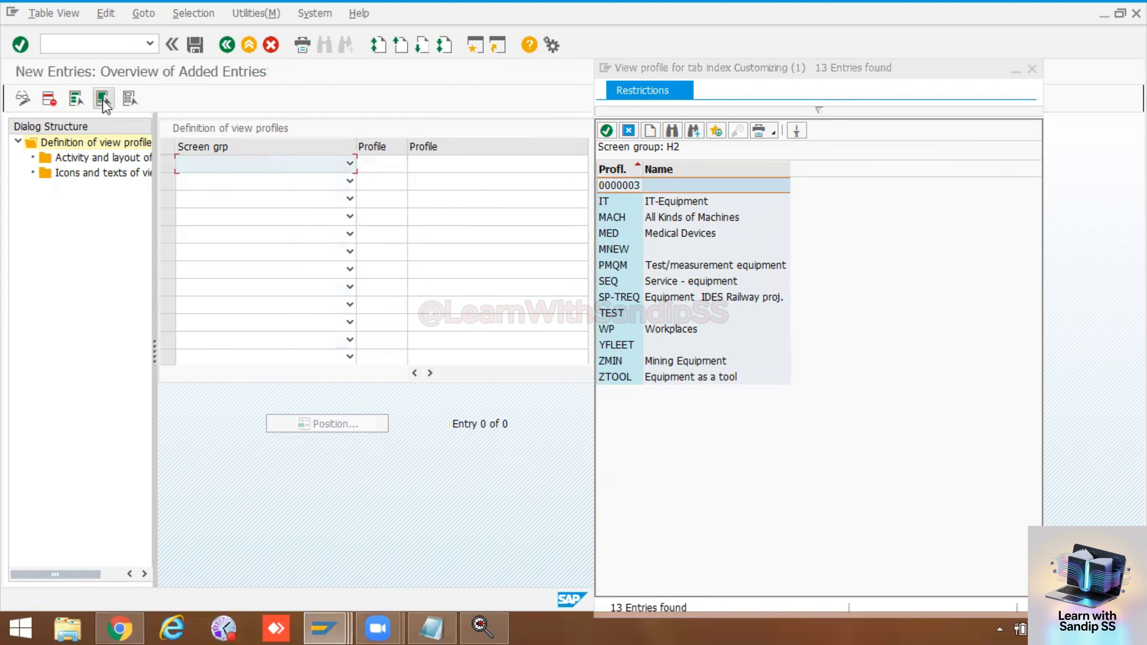
click(196, 161)
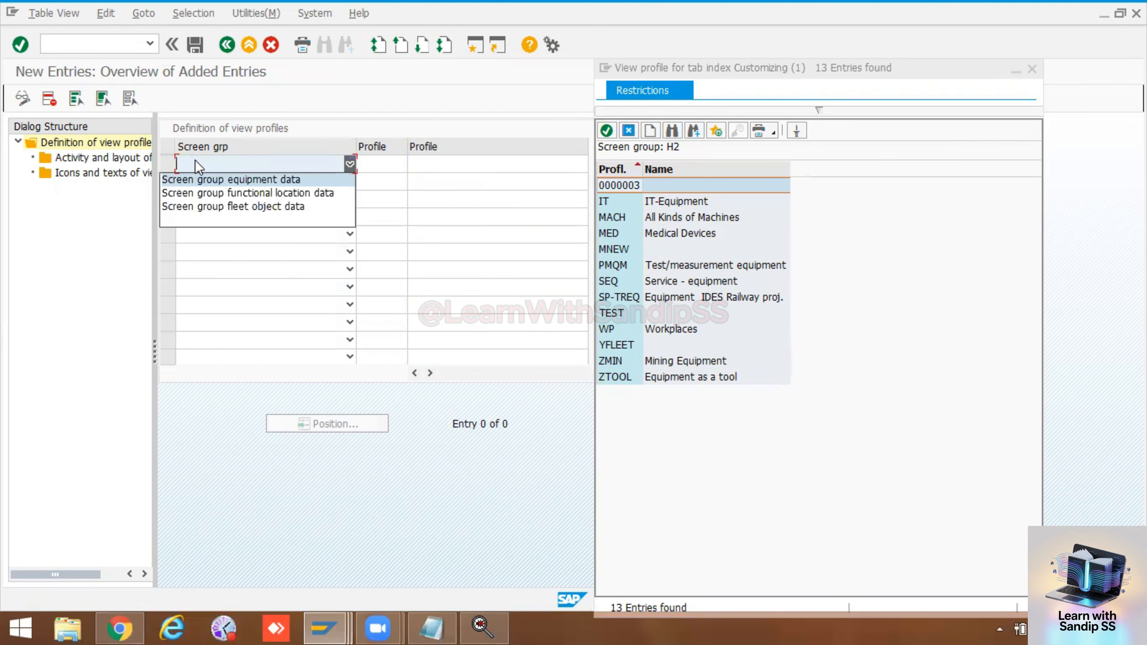
click(200, 179)
click(396, 165)
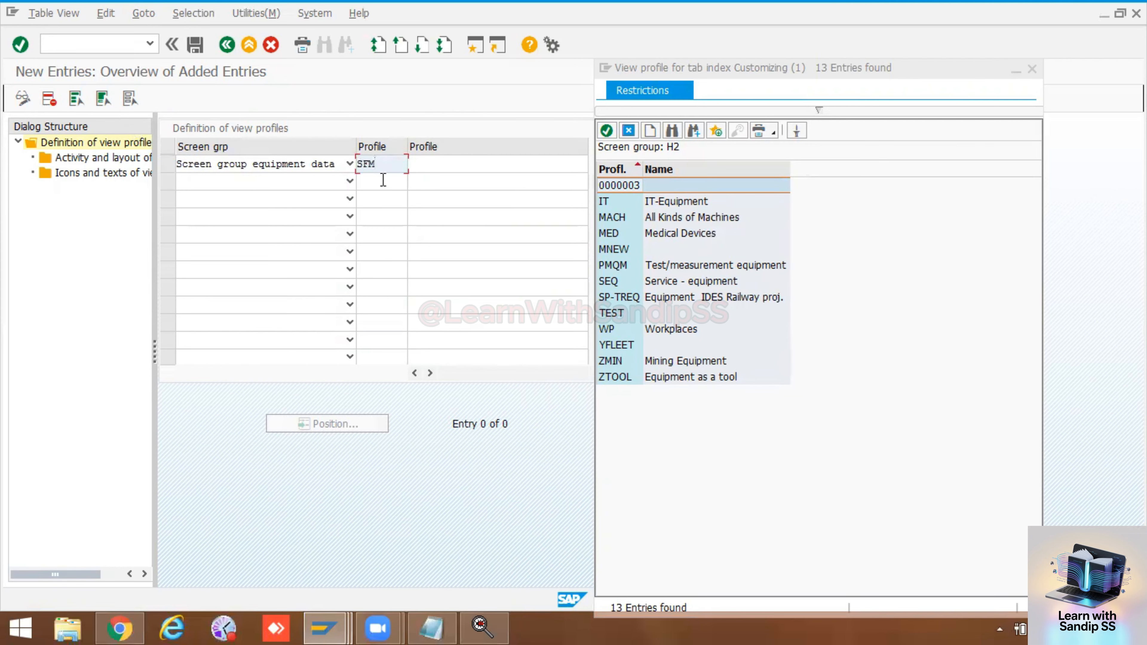
key(Return)
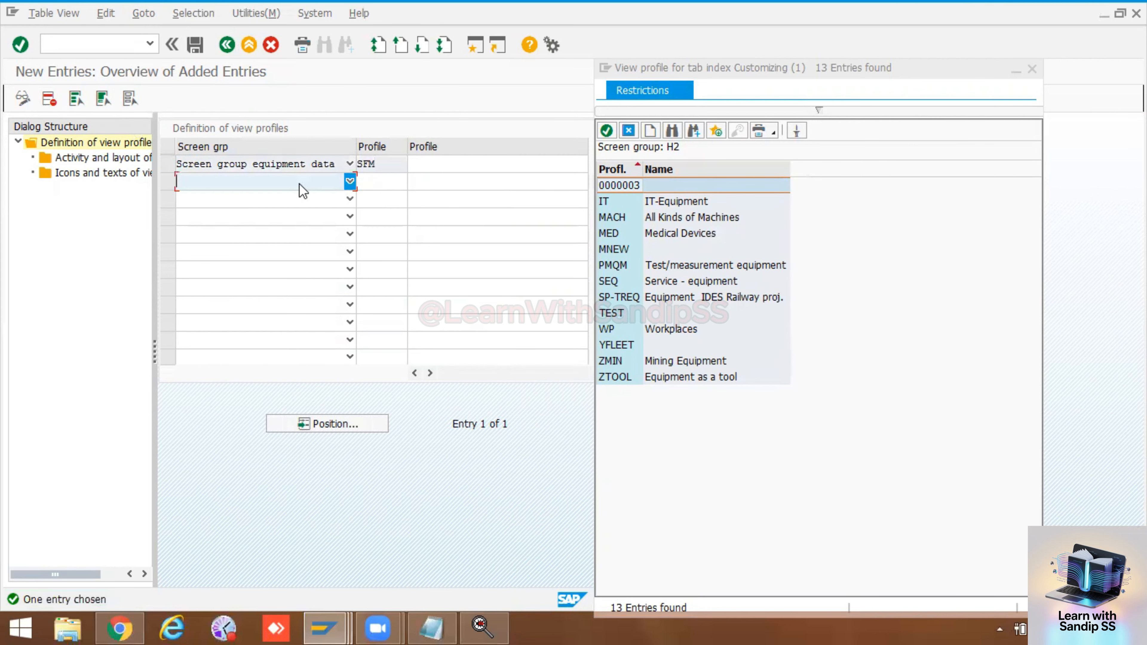
Step: Select the SFM profile row and open its Activity and layout of views
click(350, 181)
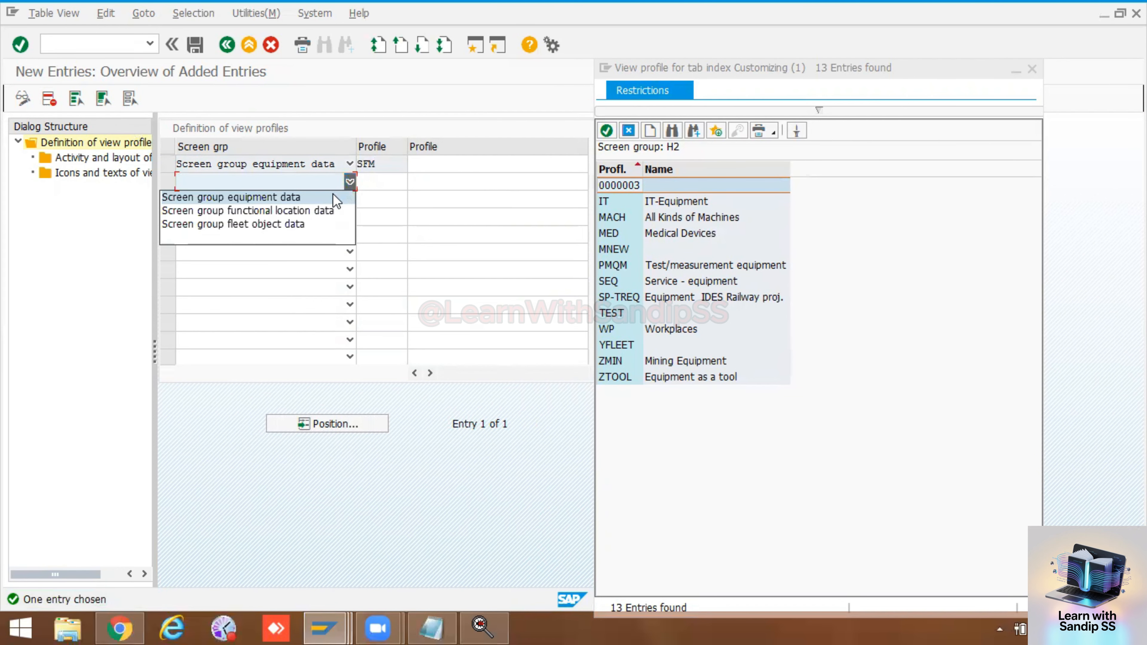
click(387, 180)
click(169, 163)
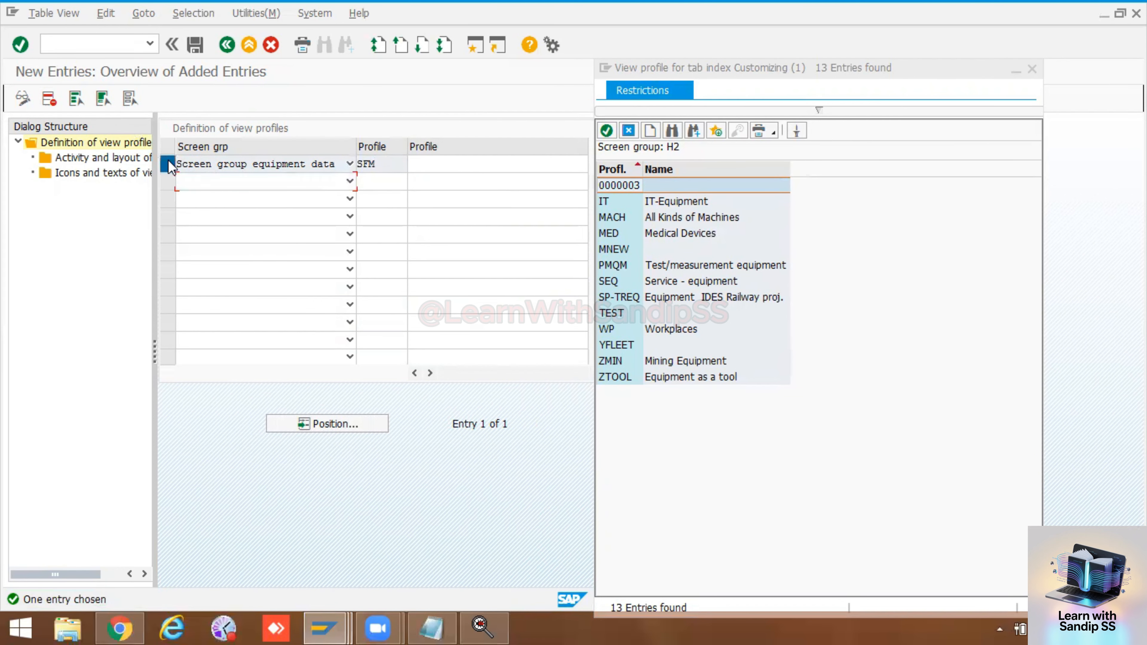
double_click(56, 161)
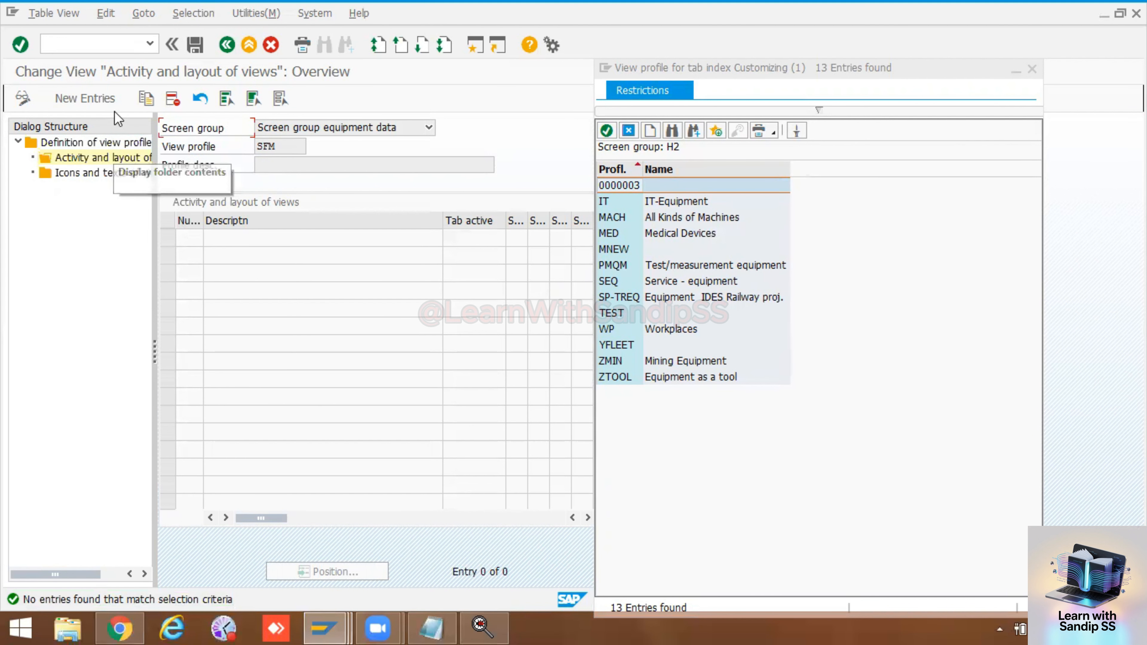
Step: Add new view layout entries numbered 10, 20, 30 and 0050 for profile SFM
click(110, 100)
click(197, 238)
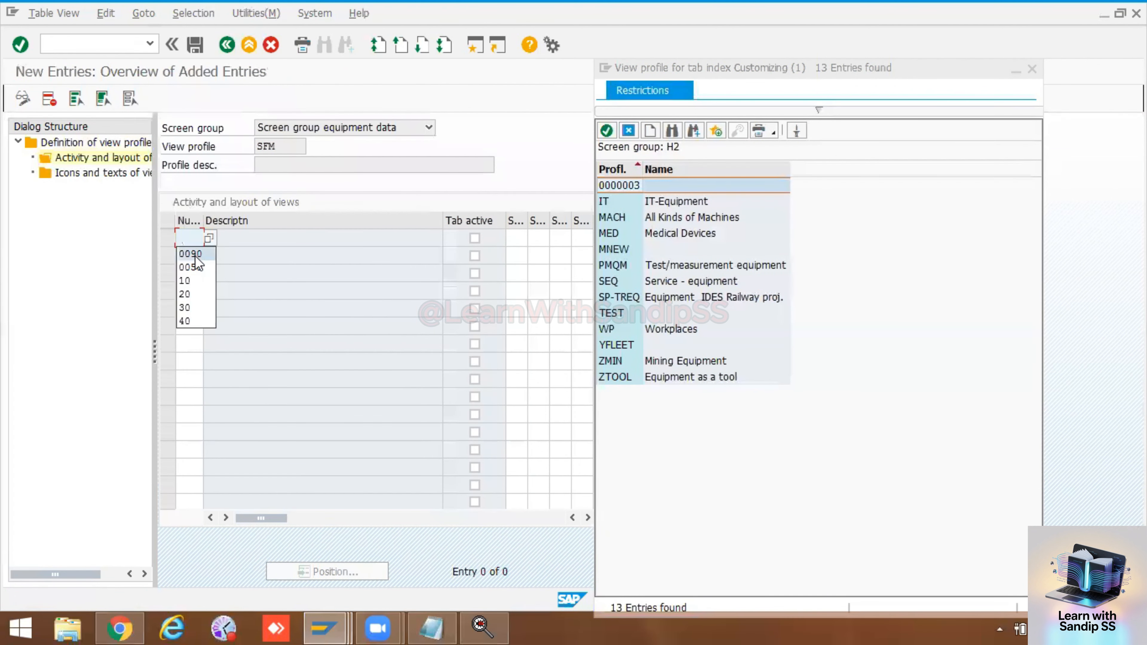
click(188, 282)
click(192, 255)
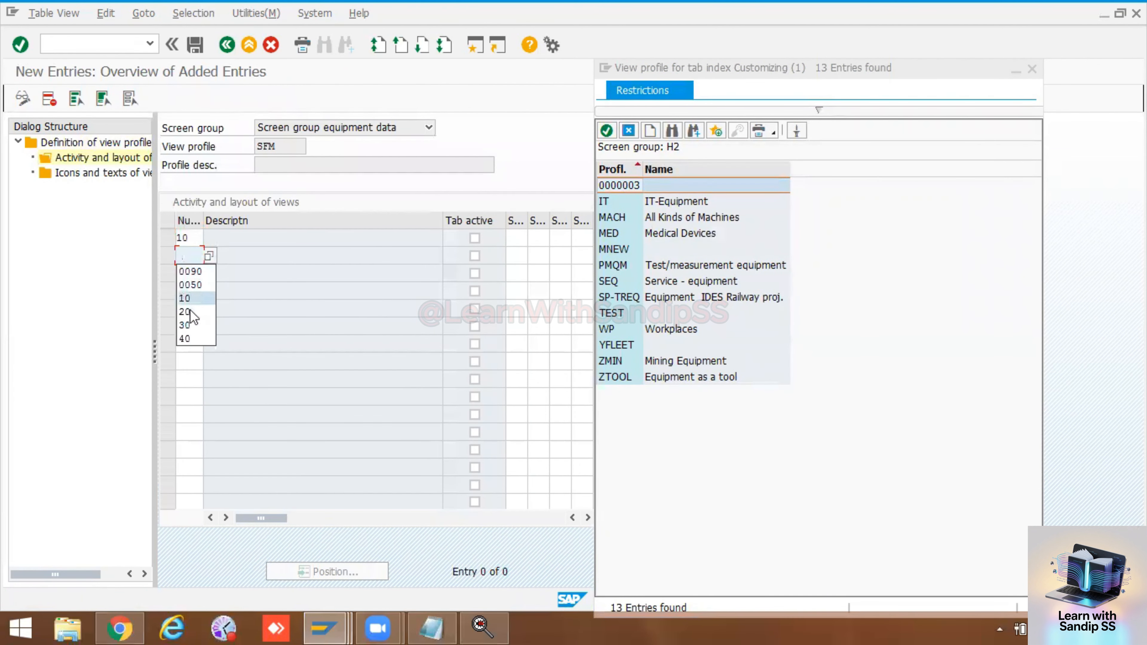
click(190, 310)
click(188, 274)
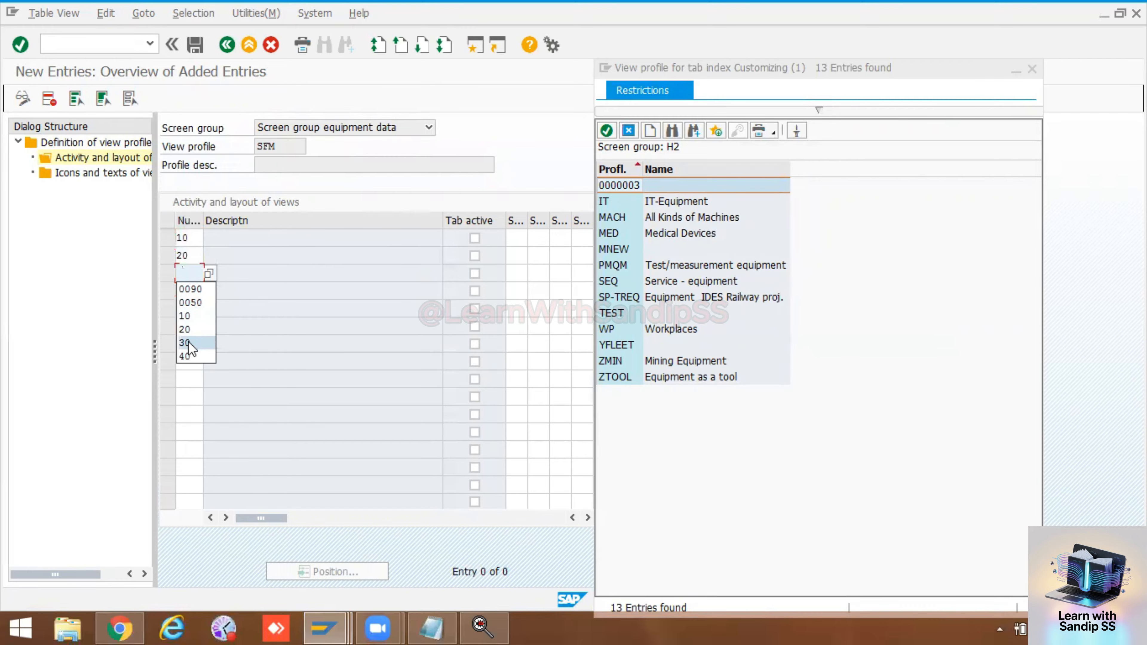
click(188, 341)
click(189, 291)
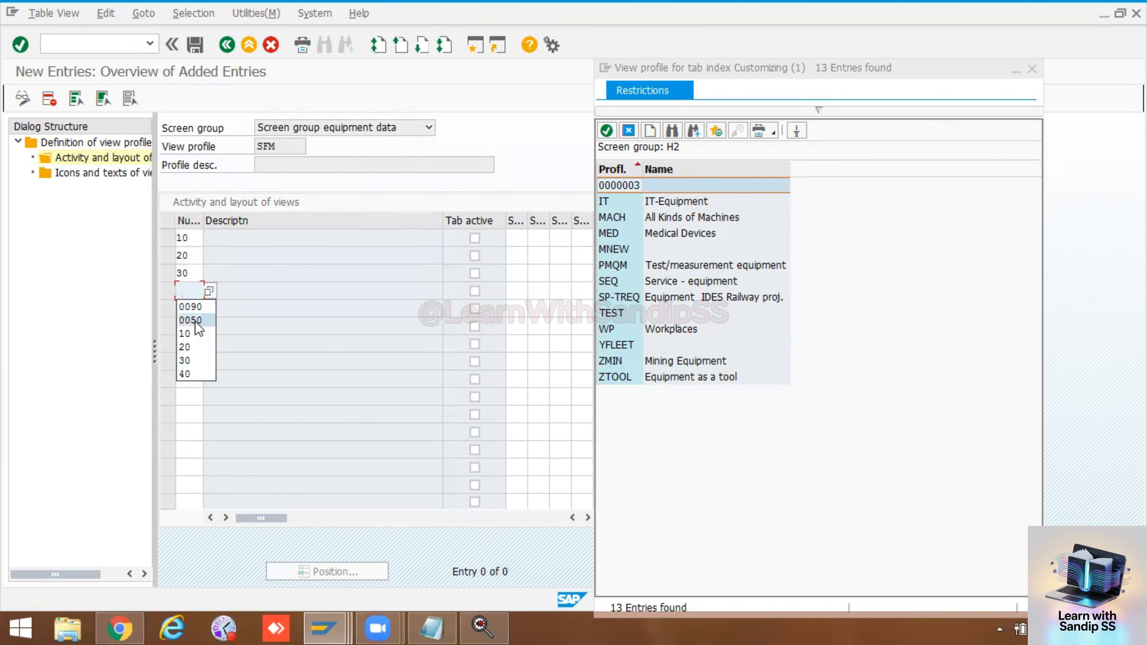
click(195, 321)
Step: Assign subscreens 105 and 100 to the first two sequence positions of view 10
click(515, 240)
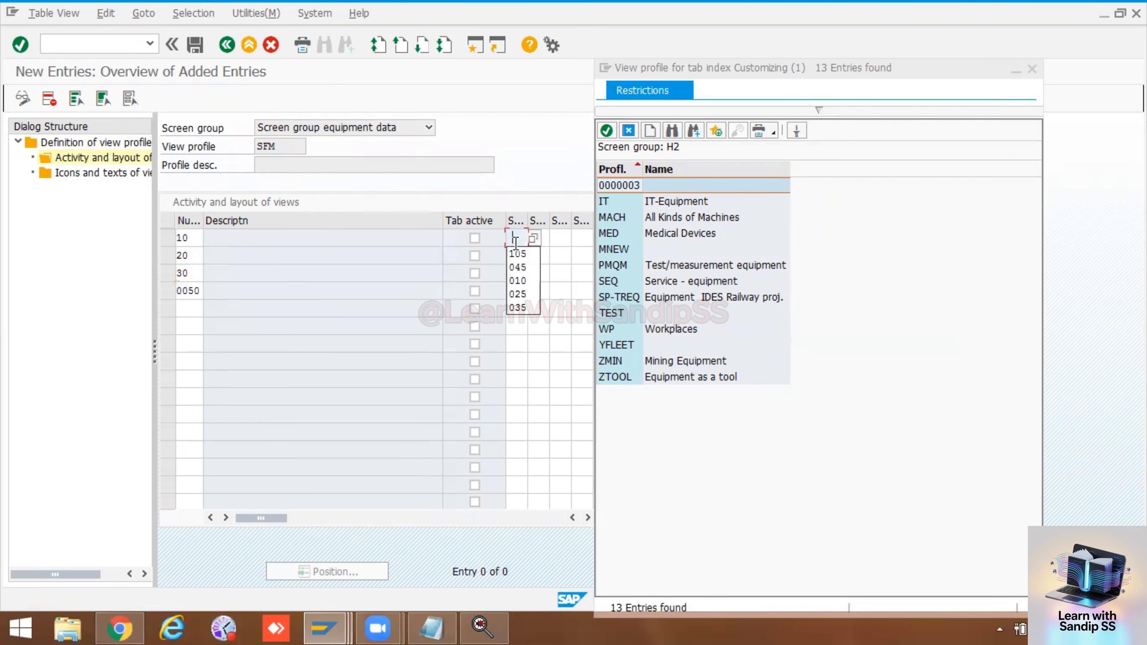
click(515, 247)
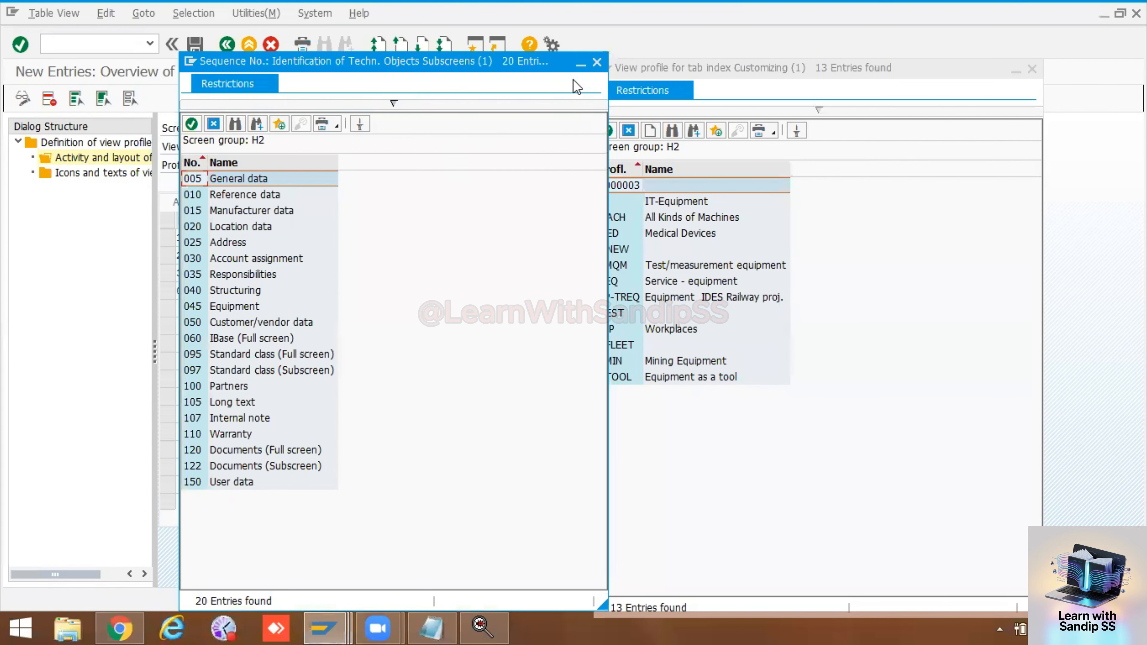
click(597, 62)
click(538, 238)
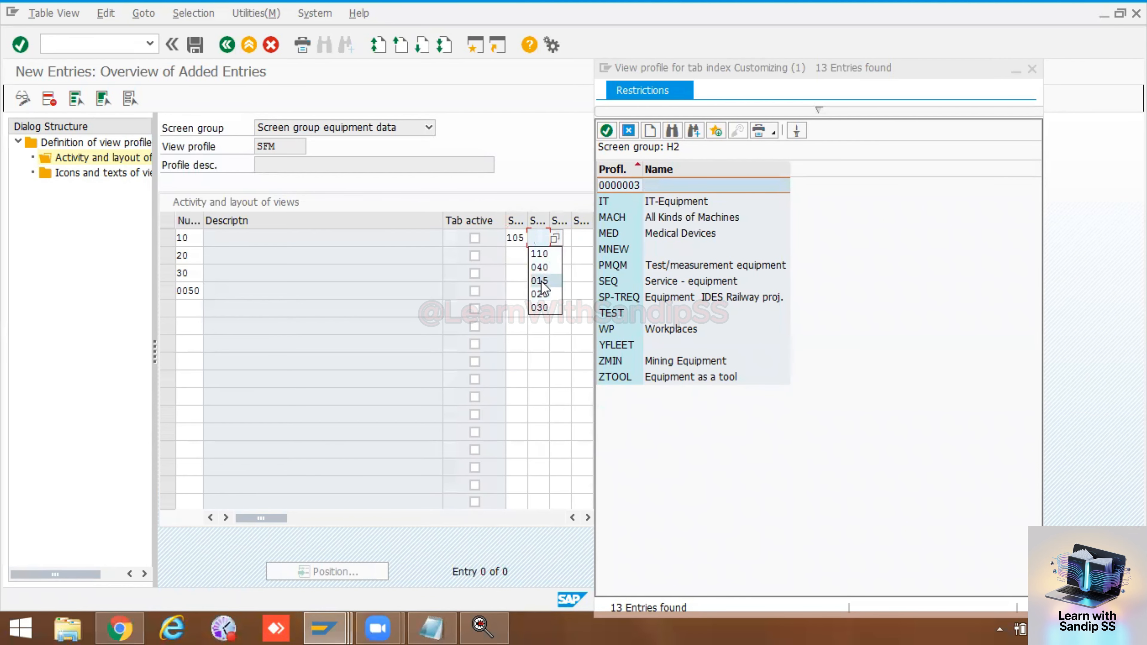
click(542, 238)
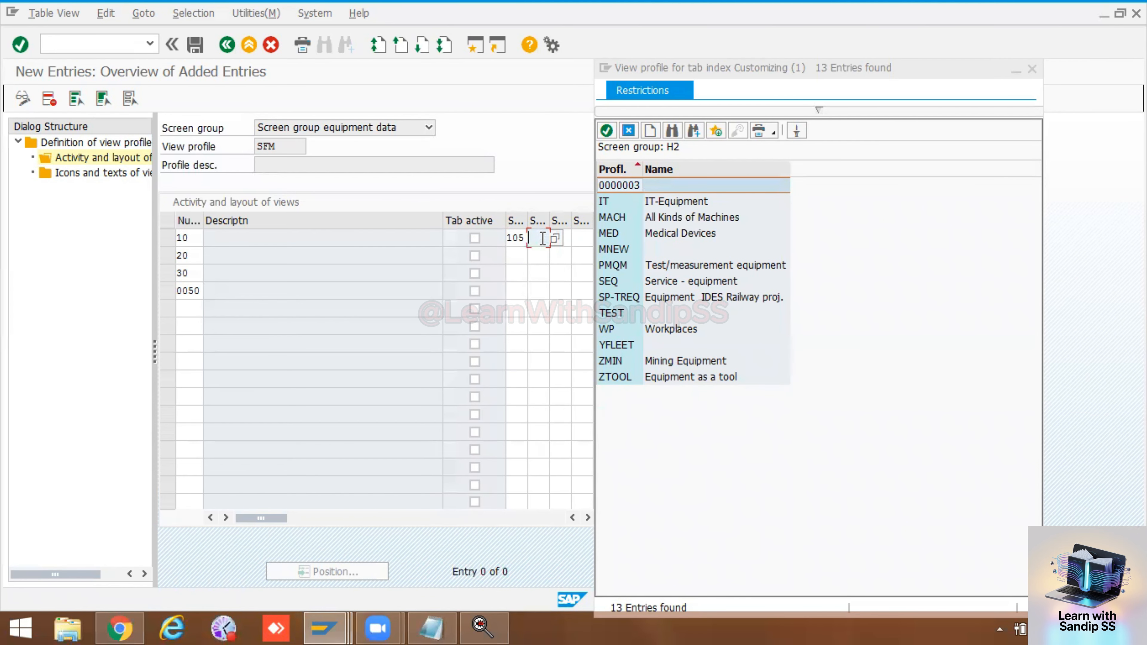
text(100)
Step: Assign subscreens 020 Location data and 015 Manufacturer data to view 20
click(513, 256)
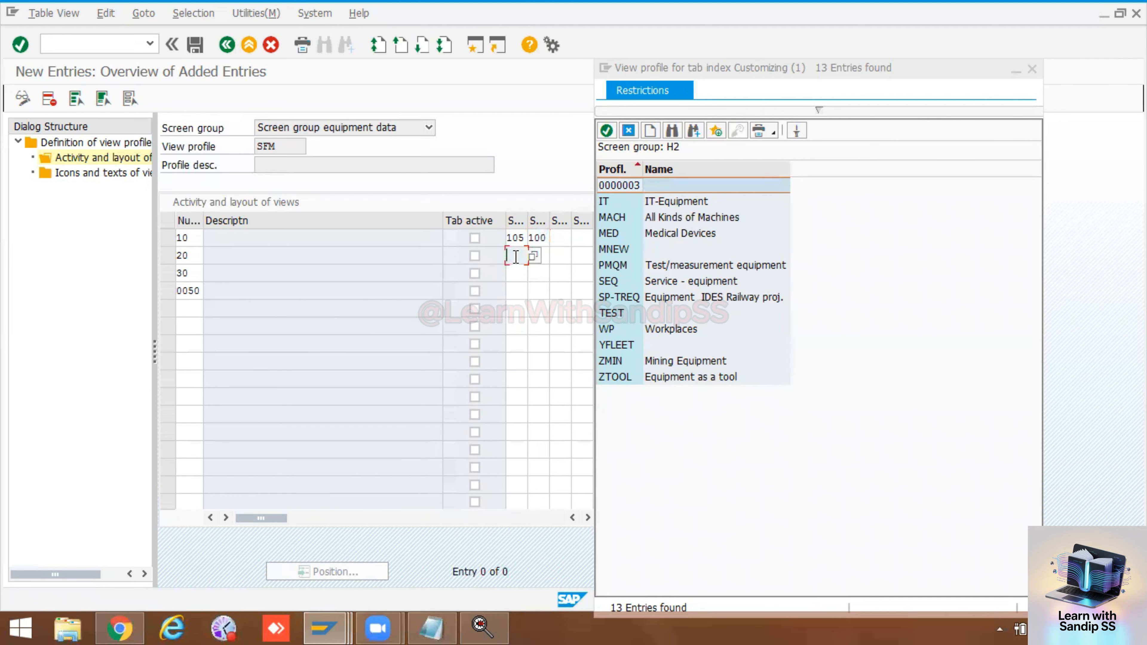
click(533, 256)
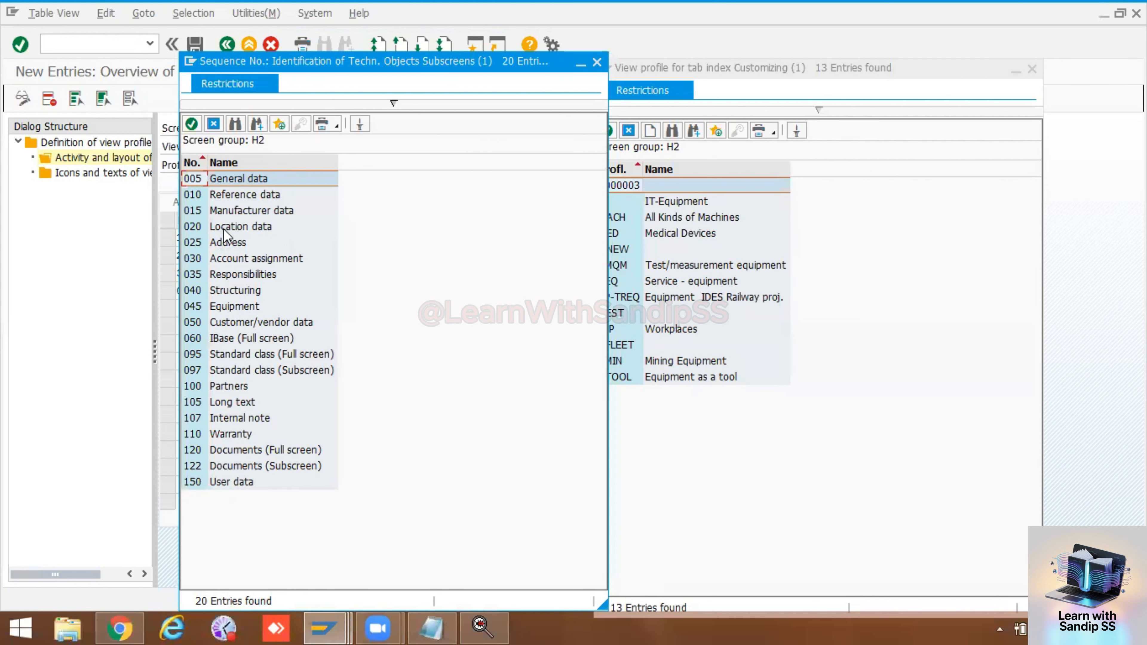
double_click(223, 227)
click(537, 255)
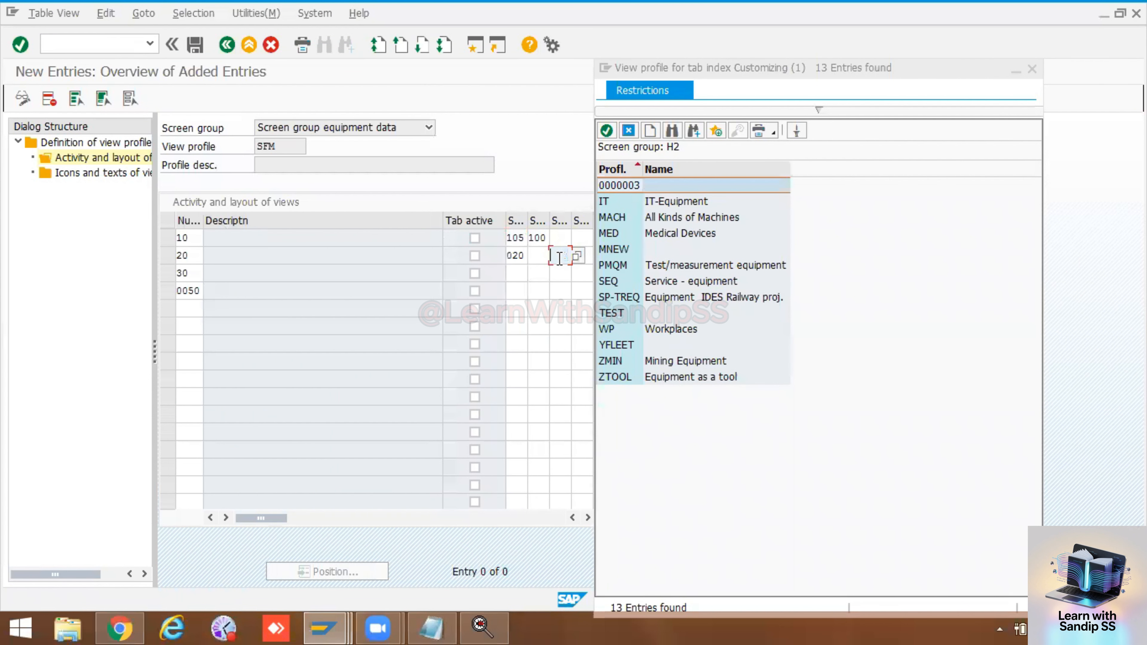
click(535, 256)
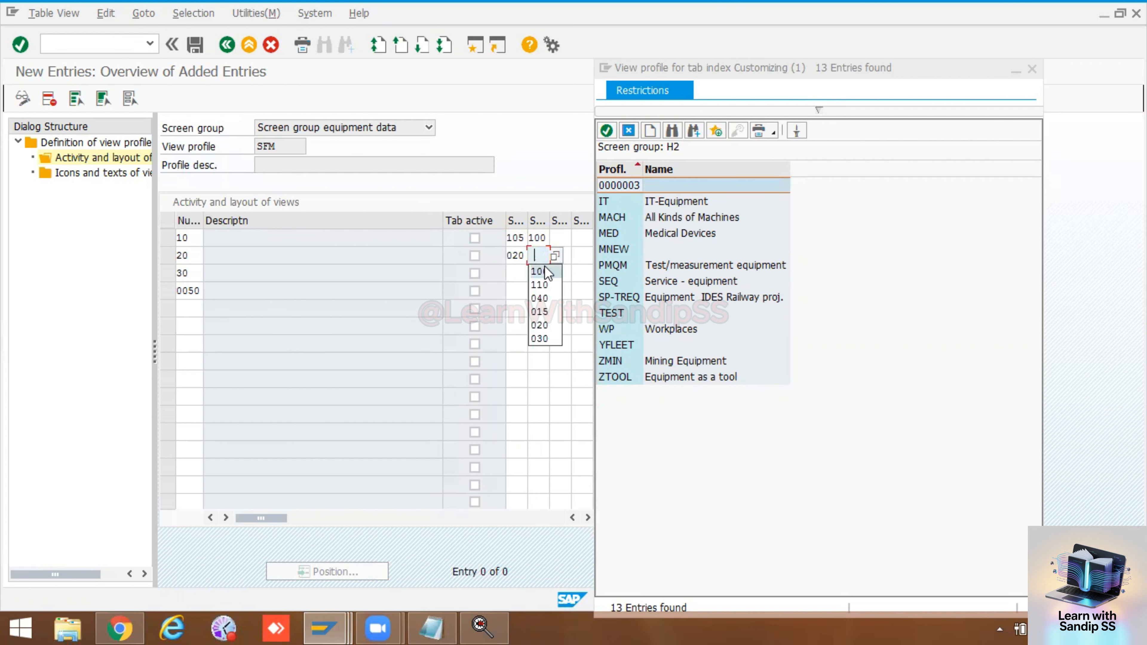
click(541, 312)
Step: Assign subscreens 035 Responsibilities and 040 Structuring to view 30 and confirm the new entries
click(522, 273)
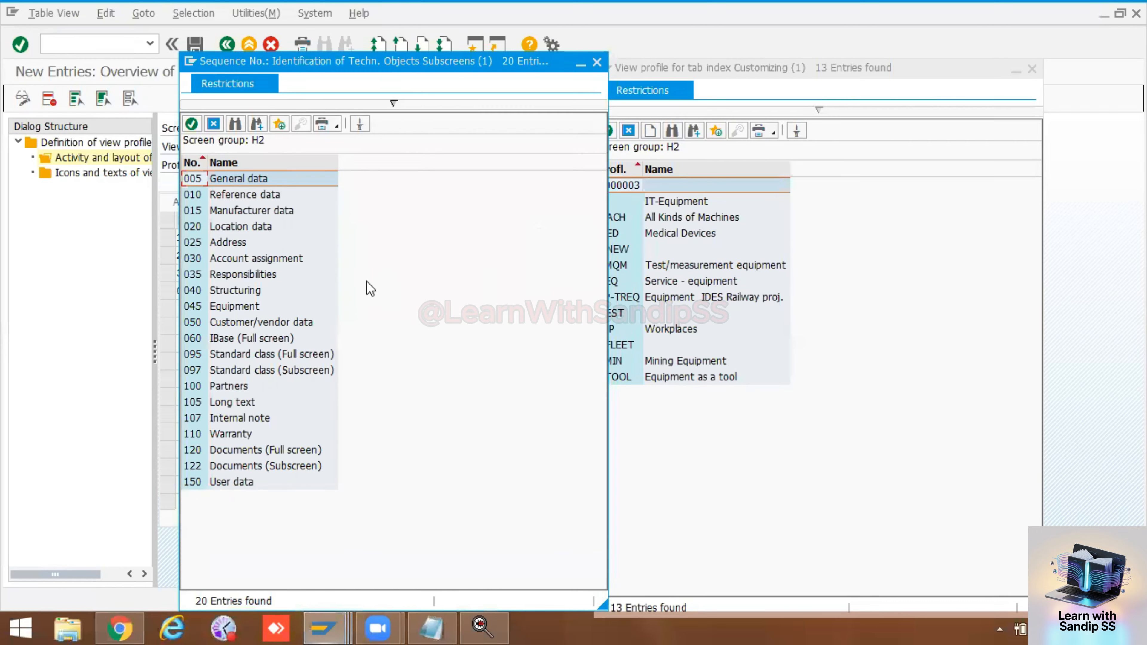
double_click(244, 274)
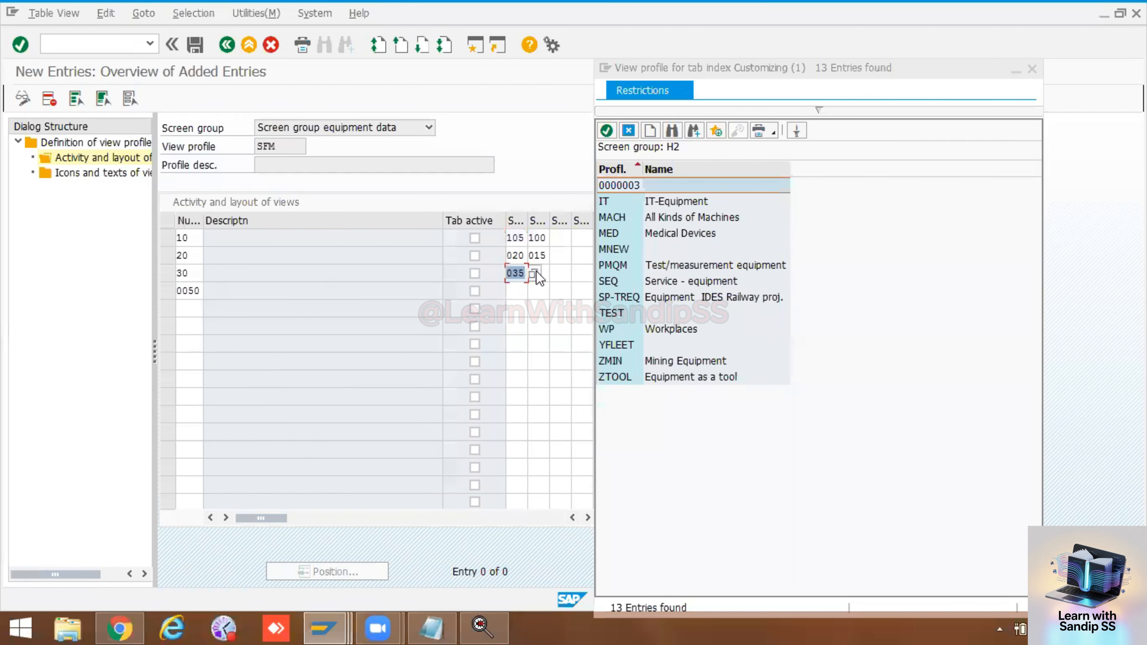
click(553, 273)
click(547, 272)
key(space)
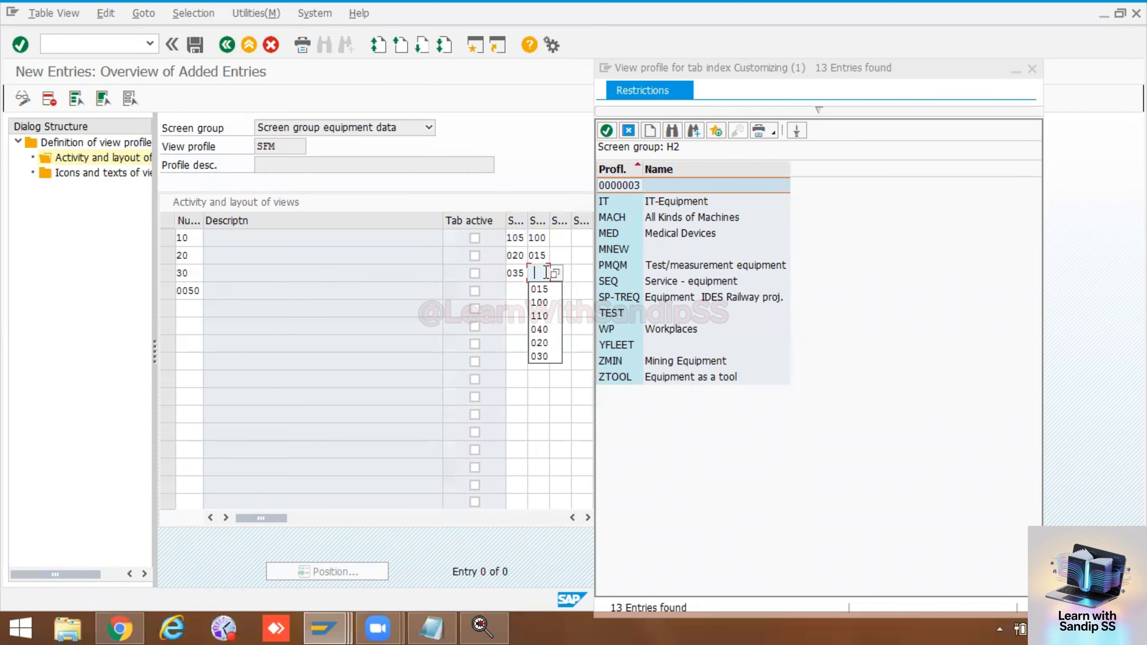
click(541, 328)
key(Return)
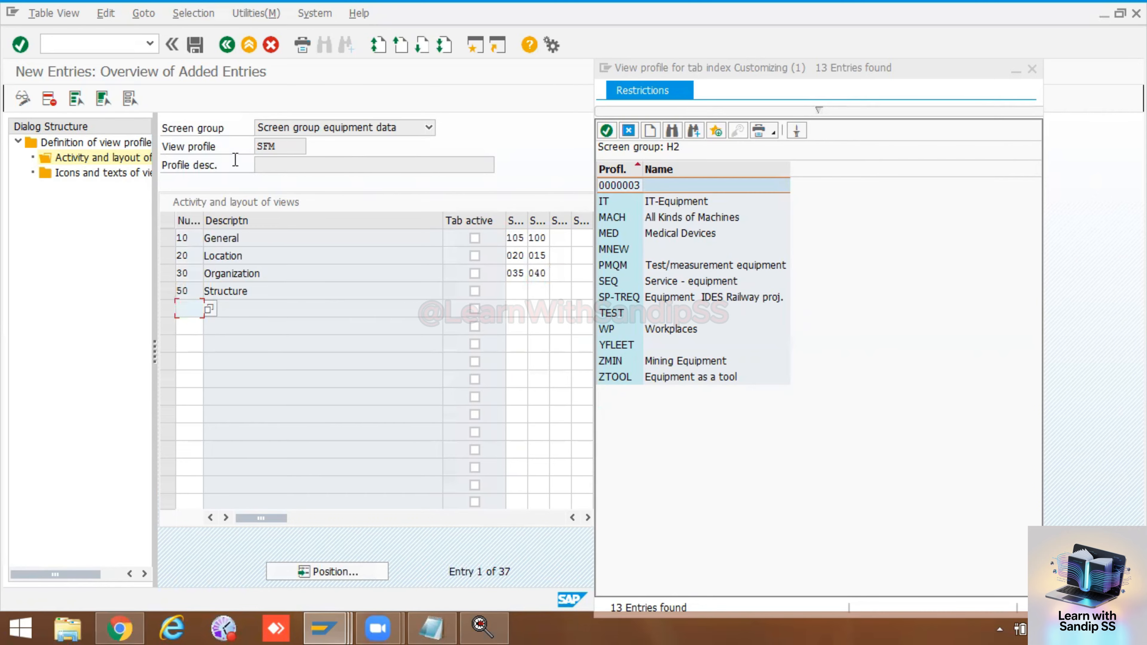
Step: Save the SFM view layout to the PM Training customizing request and try to close the view profile value list
click(196, 46)
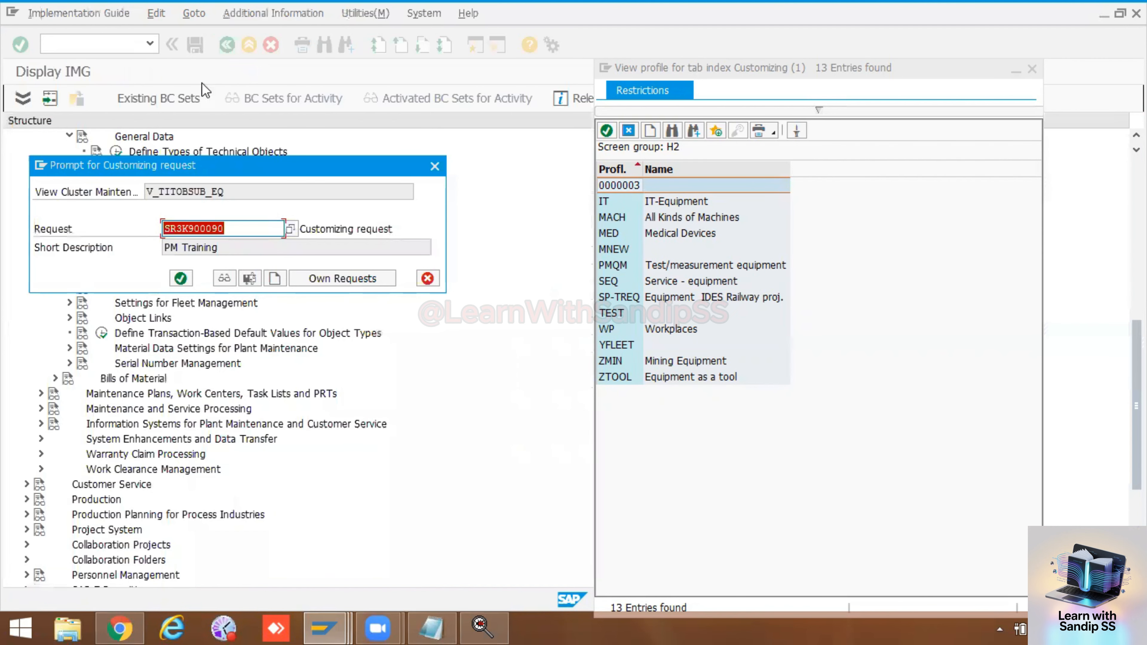
click(182, 279)
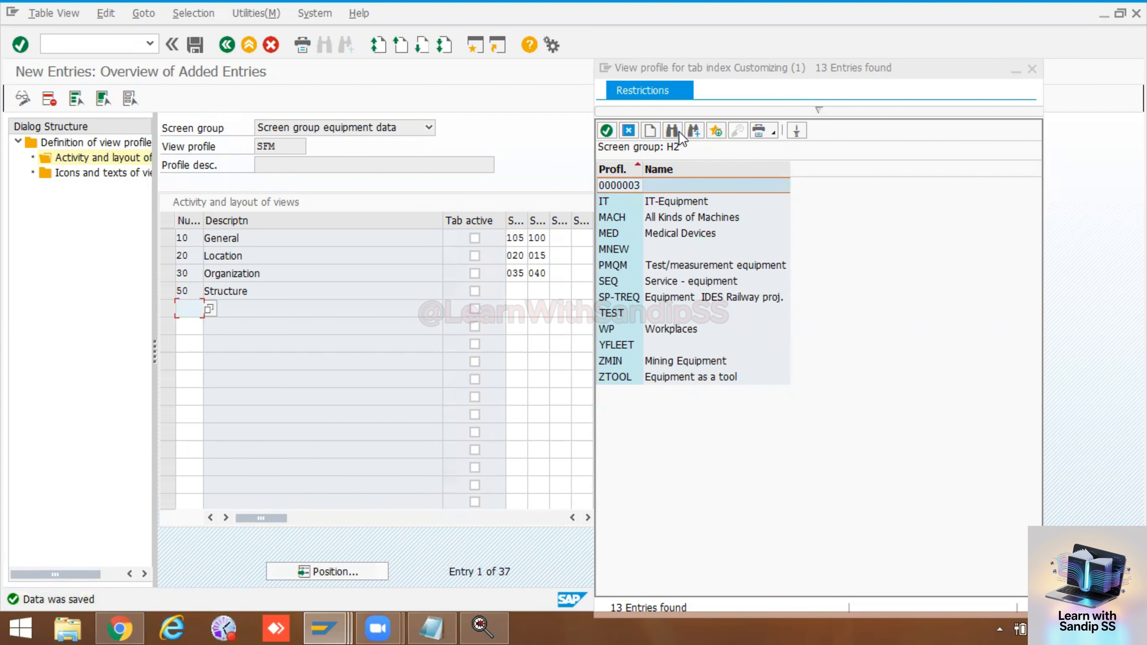
click(1033, 69)
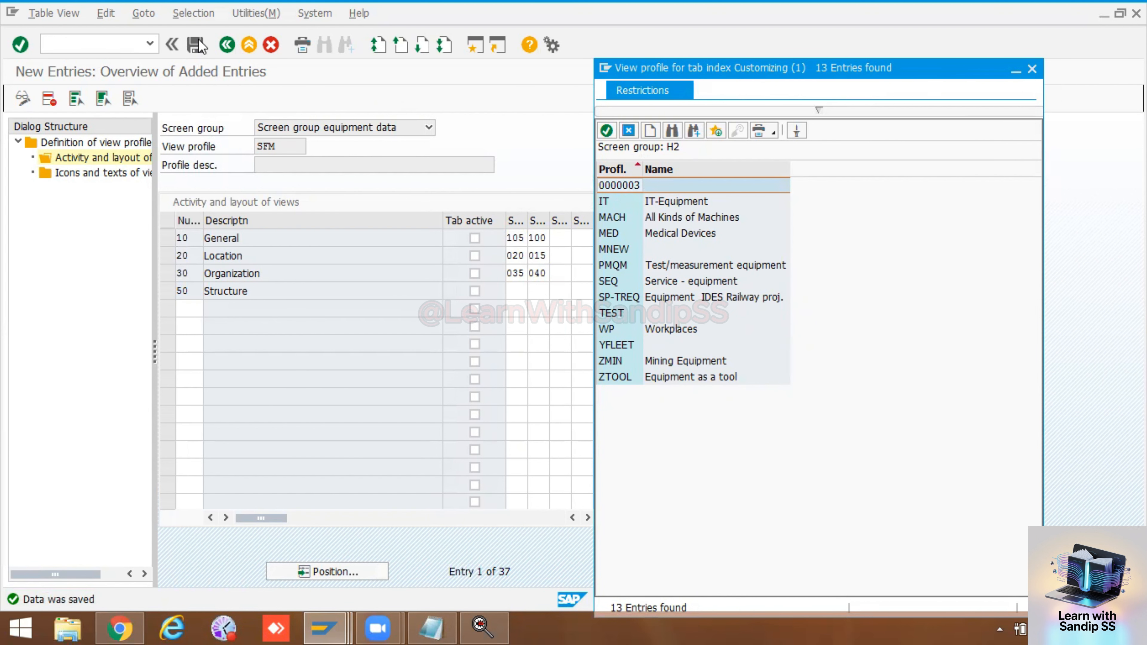
Step: Return to the IMG, reopen Set View Profiles for Technical Objects, and check the activity and layout of views for SFM
click(227, 45)
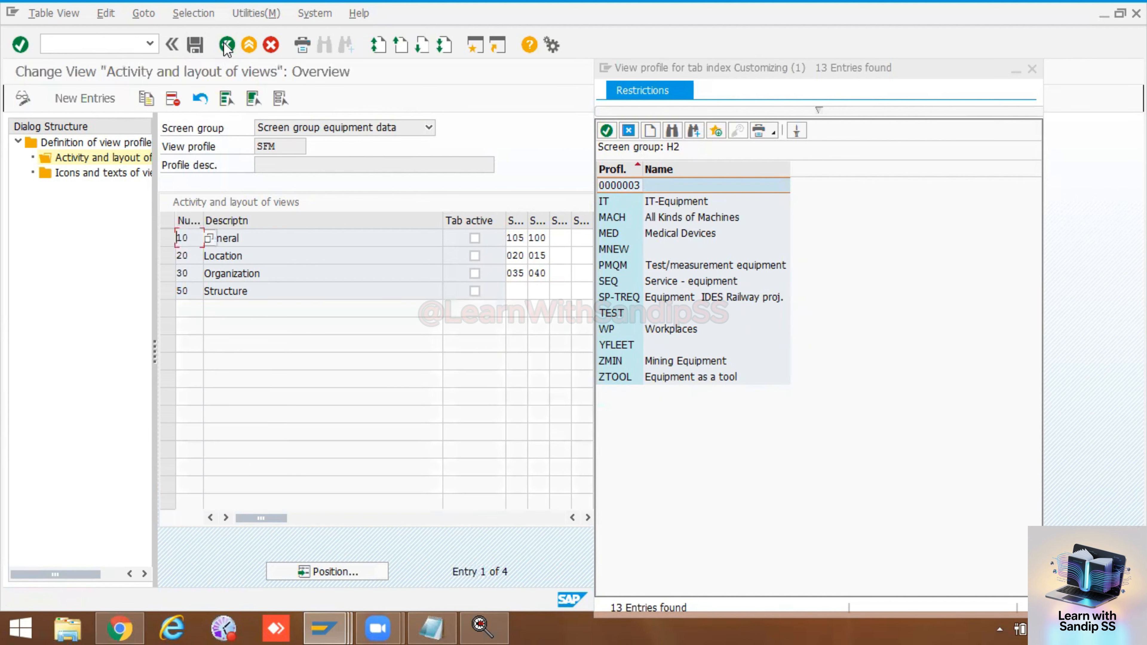
click(227, 45)
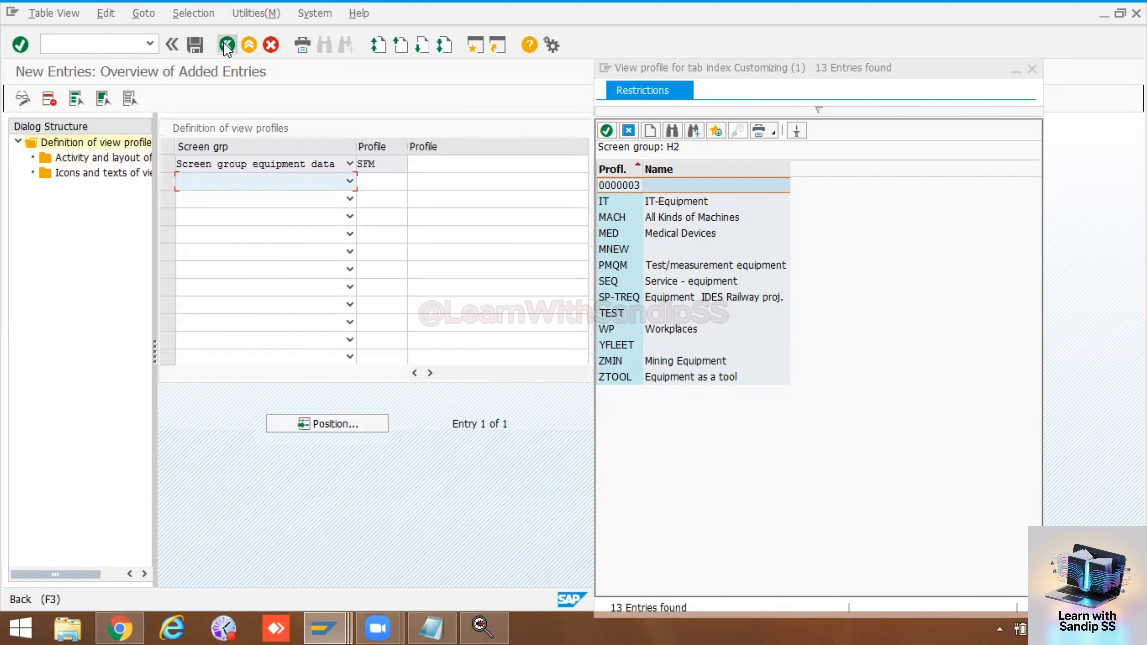
click(227, 45)
click(227, 45)
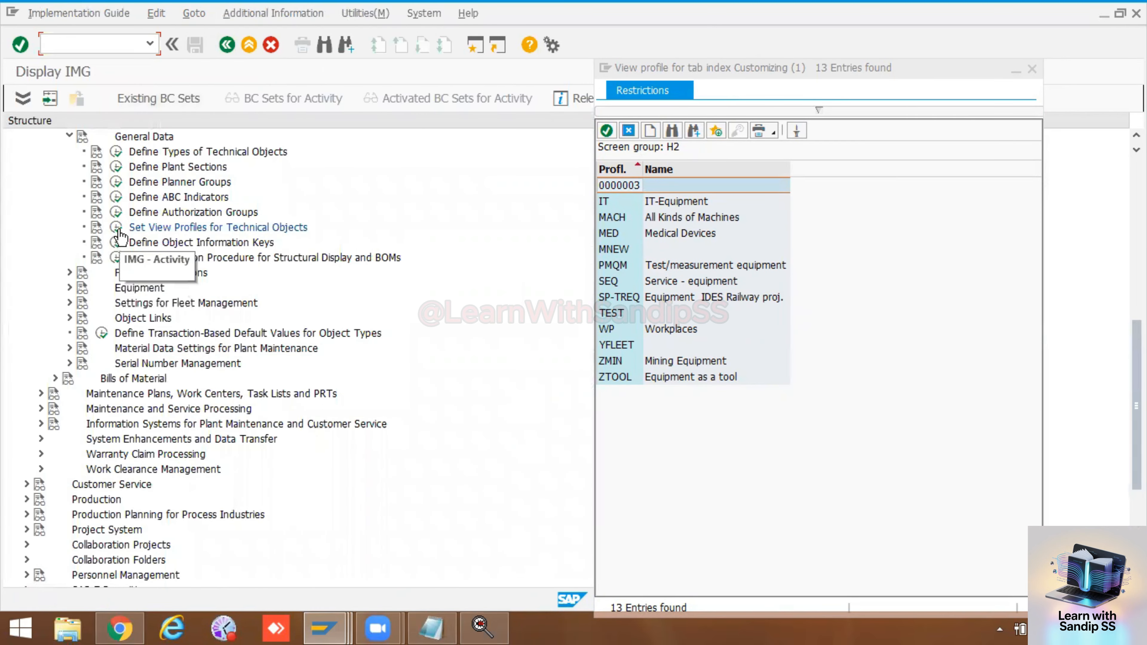
click(116, 227)
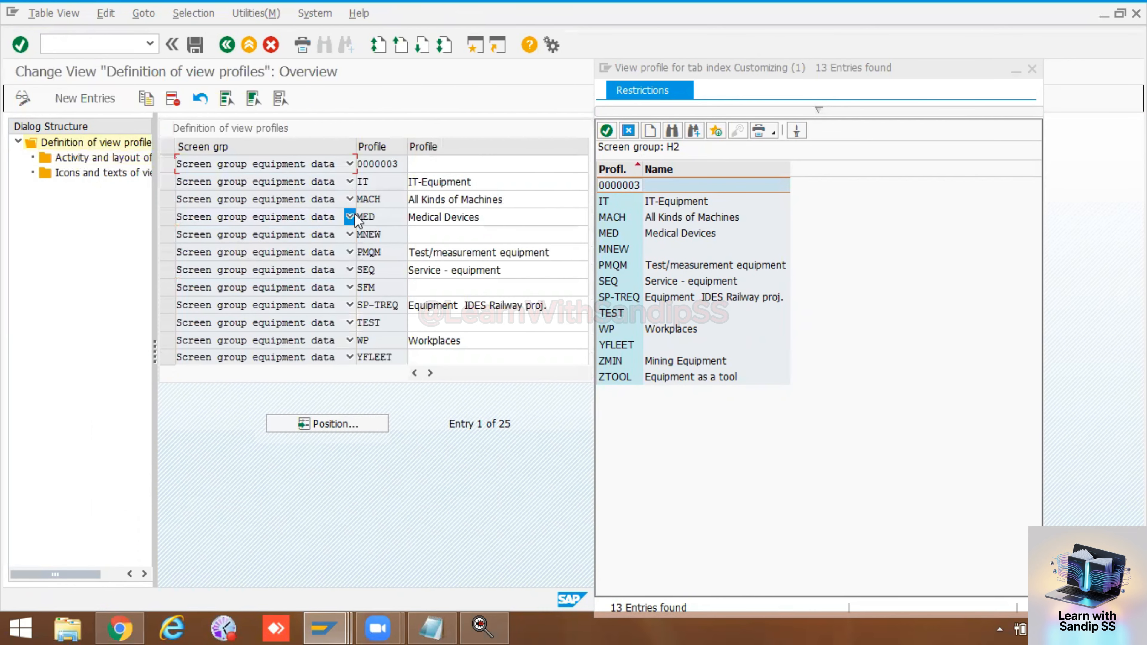
click(173, 288)
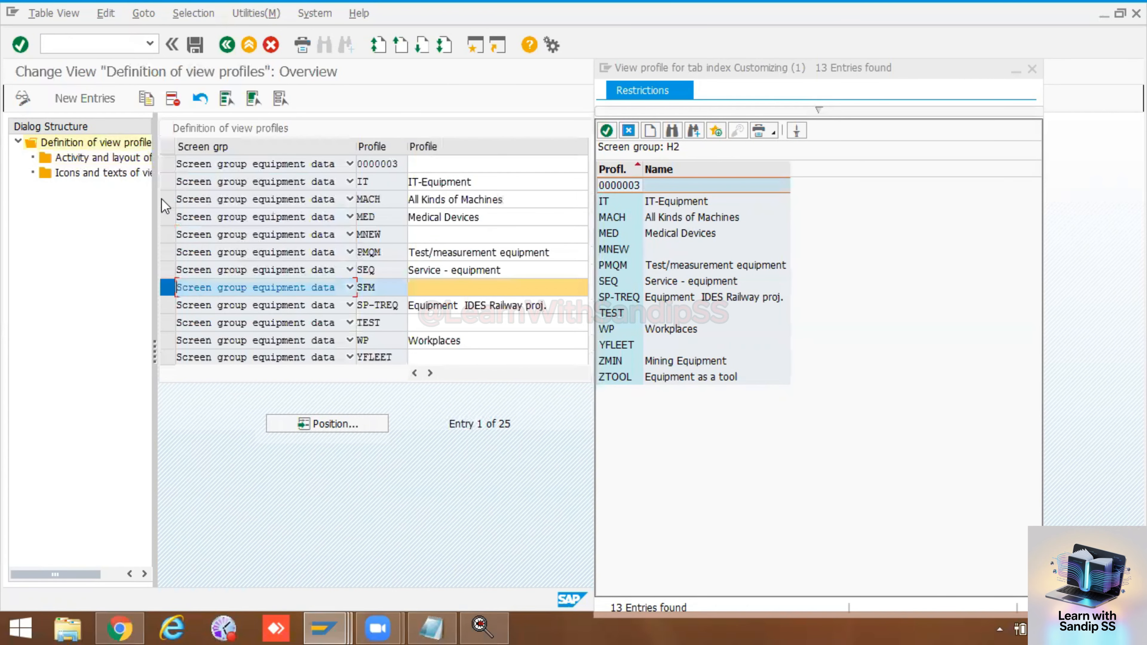
double_click(110, 158)
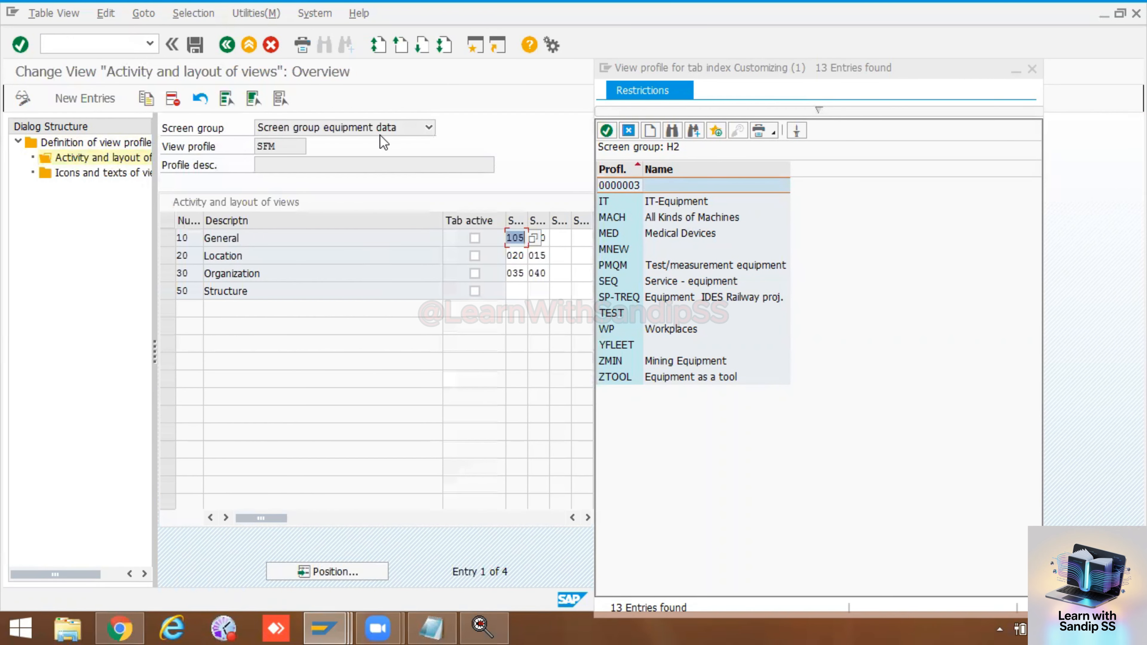
Step: Save the SFM view layout again and retry closing the view profile value list
click(195, 47)
click(195, 48)
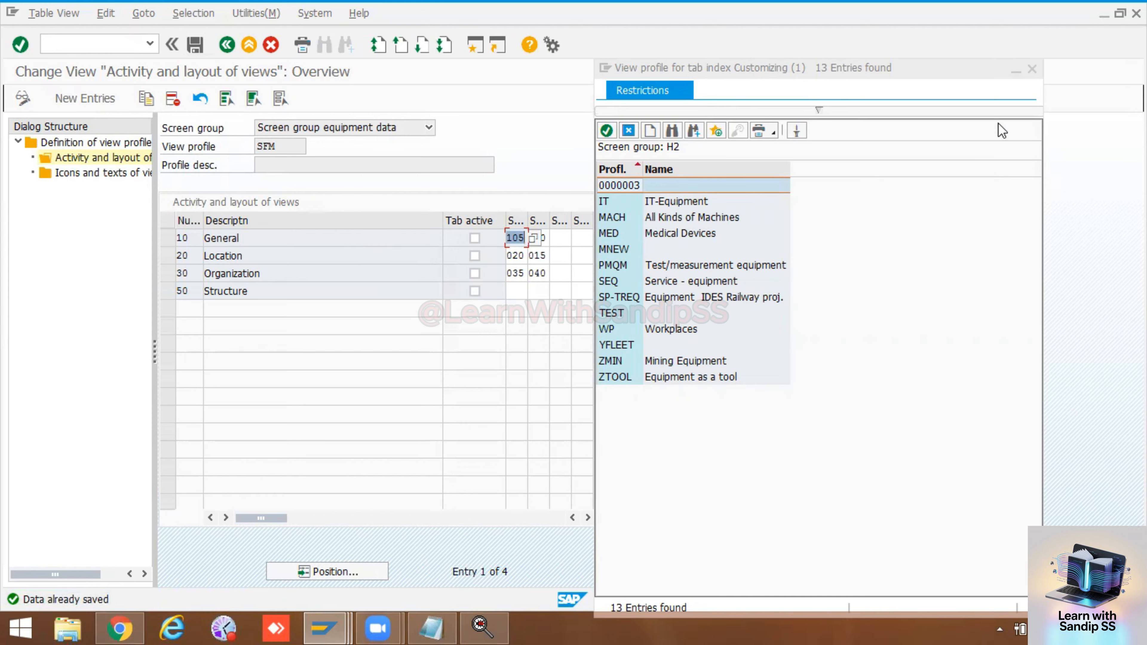
click(1033, 73)
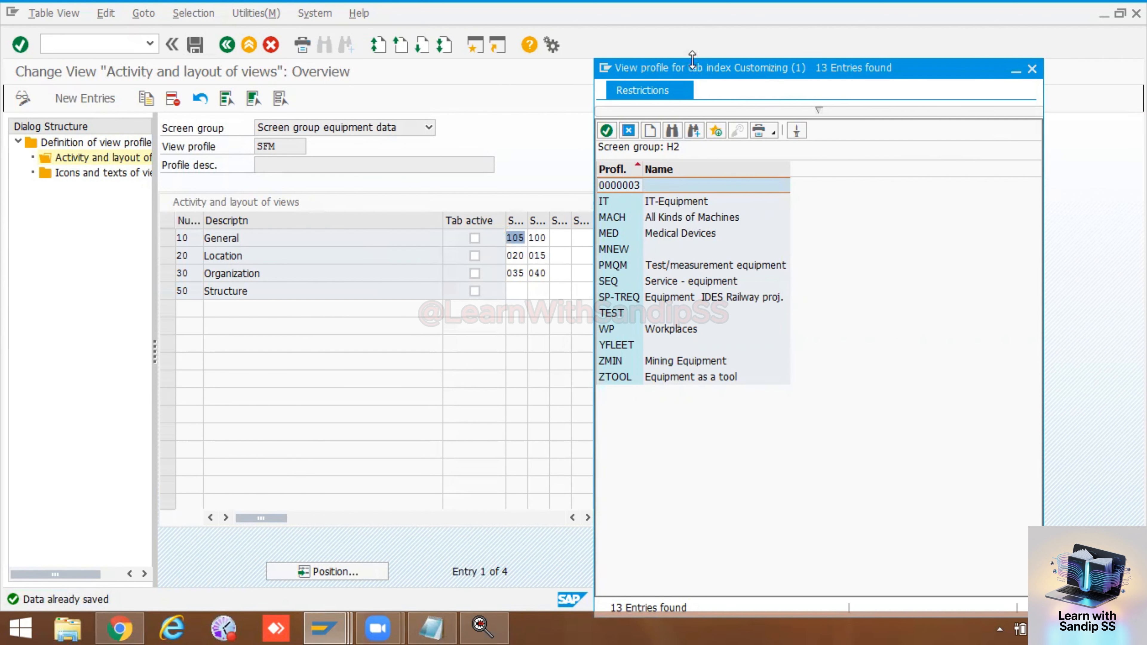
Step: Leave the view profile customizing and the IMG, cancel the customizing project selection and return to the view profile value list
drag(693, 59, 693, 89)
click(226, 45)
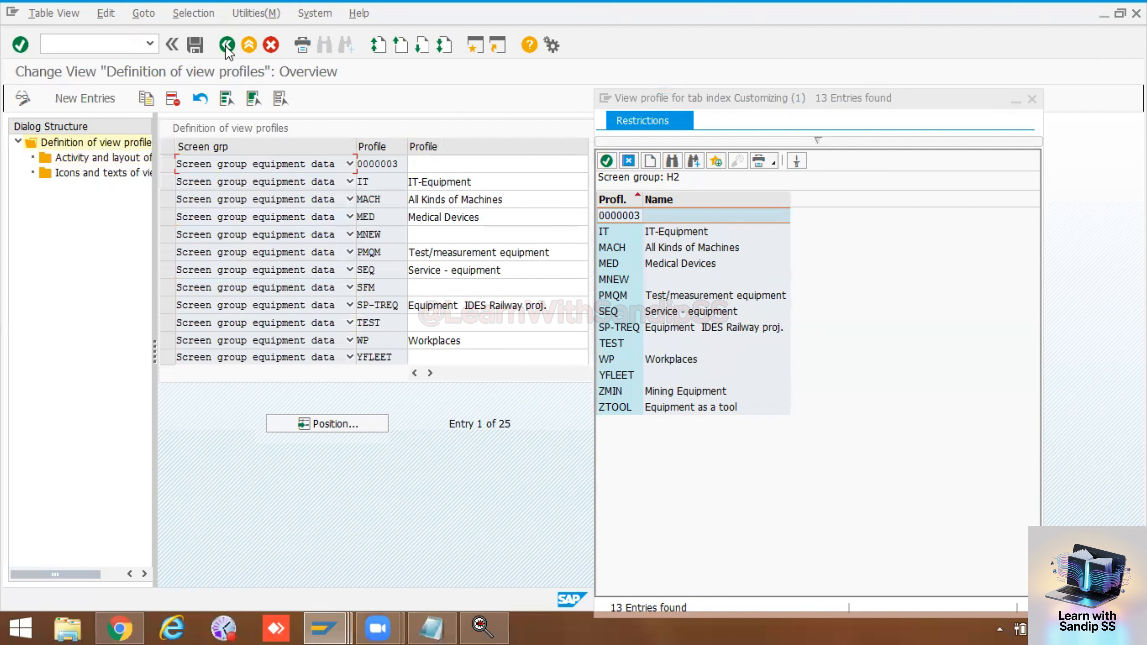
click(227, 45)
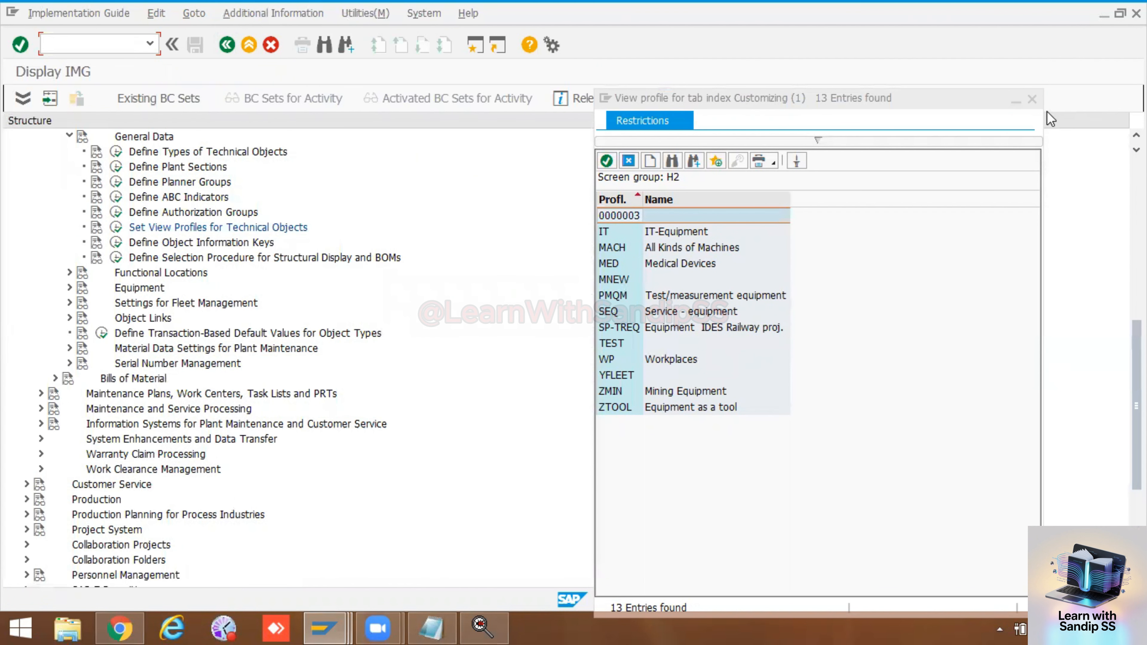
click(1031, 99)
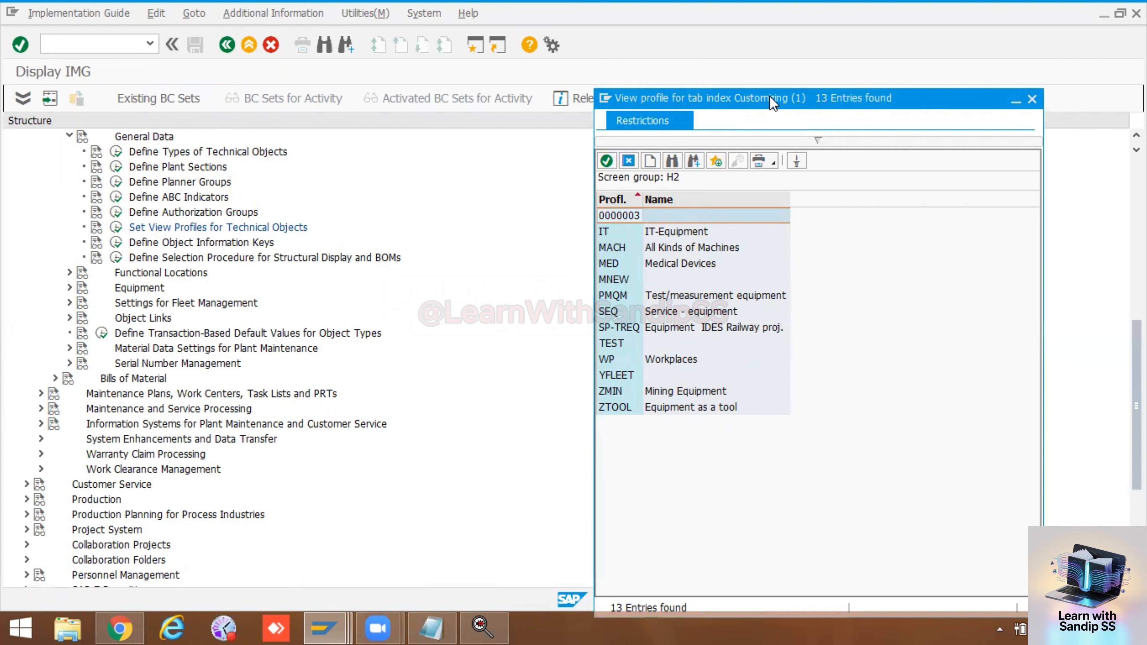
drag(755, 95, 423, 111)
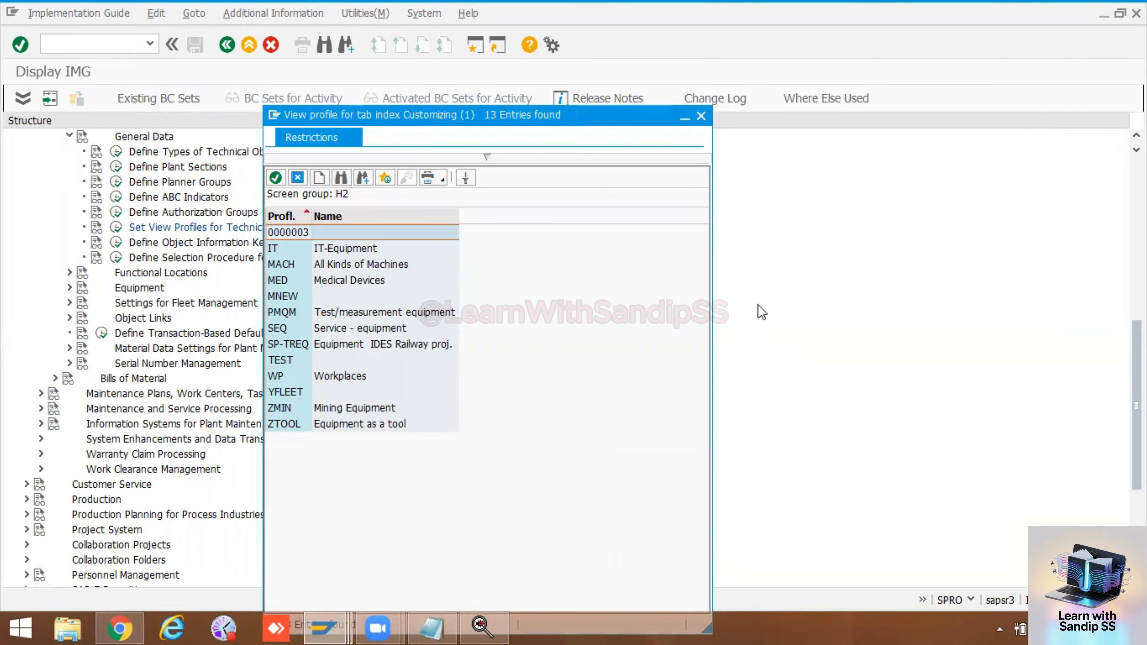
click(226, 45)
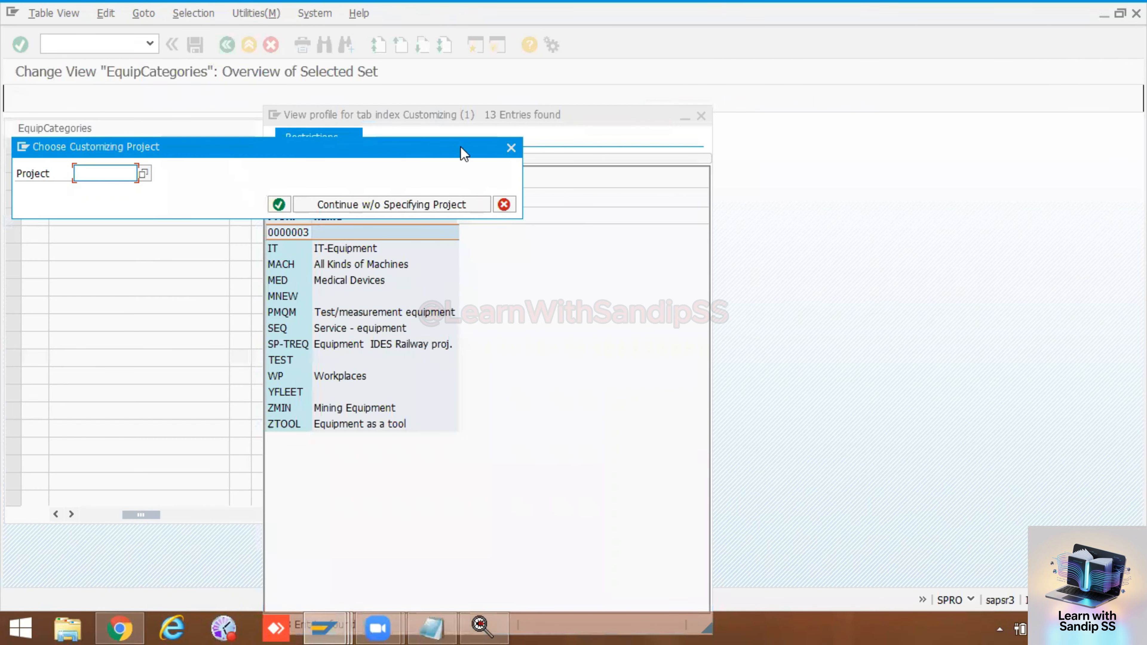
click(510, 148)
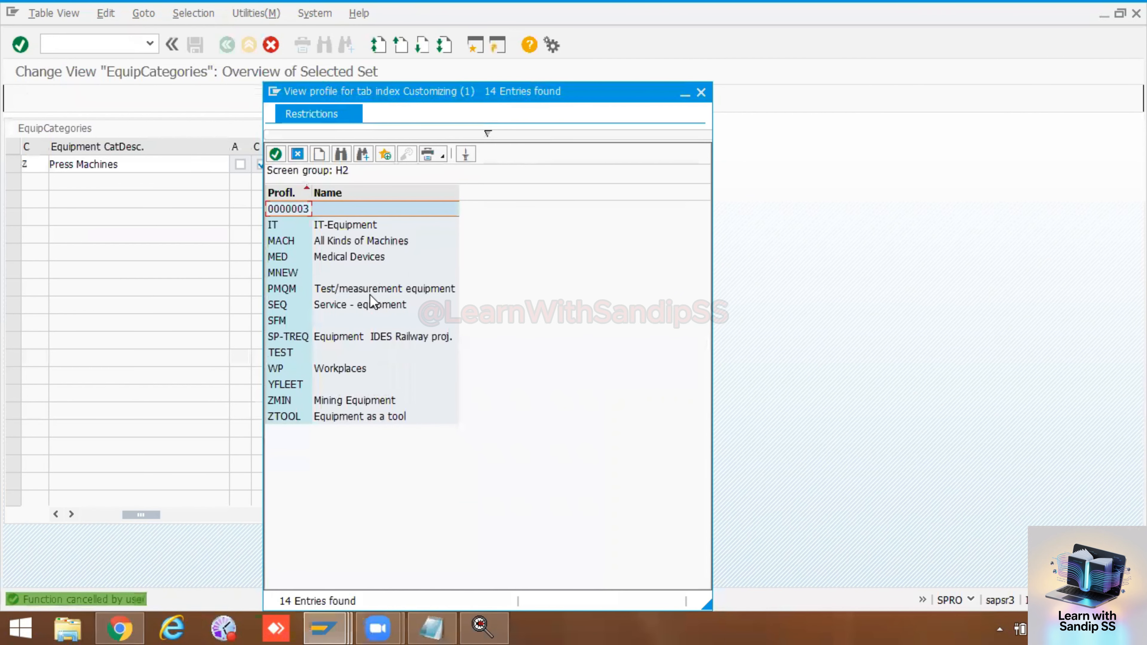
Step: Assign view profile SFM to the Press Machines category Z and try to confirm the copied entry
double_click(277, 321)
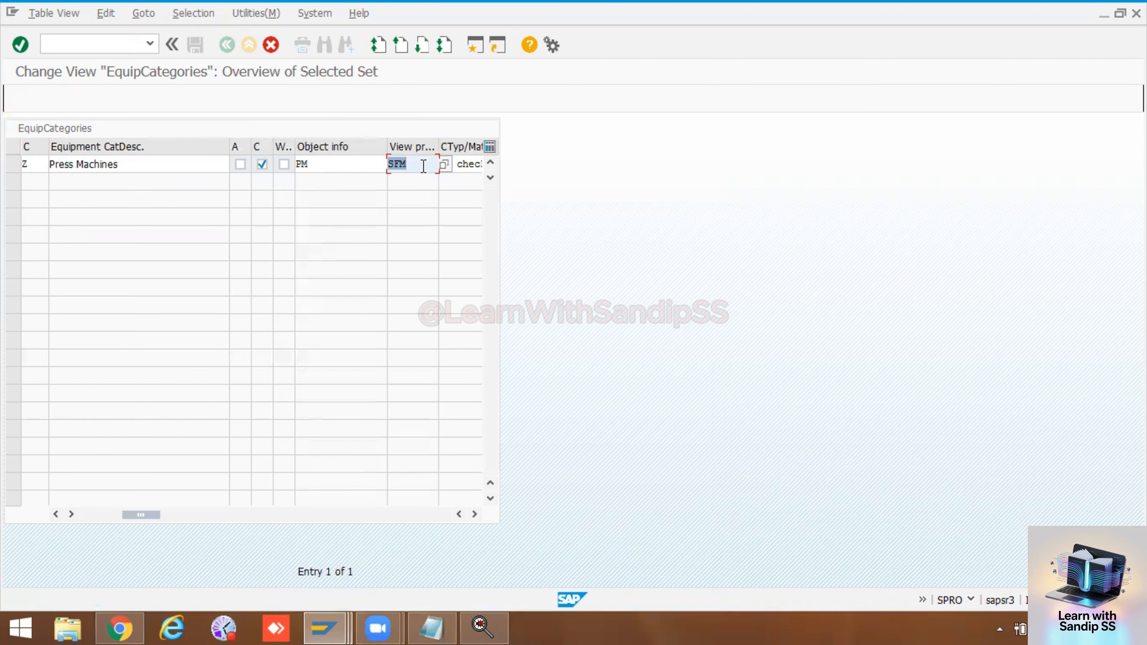
click(475, 514)
click(475, 514)
click(475, 514)
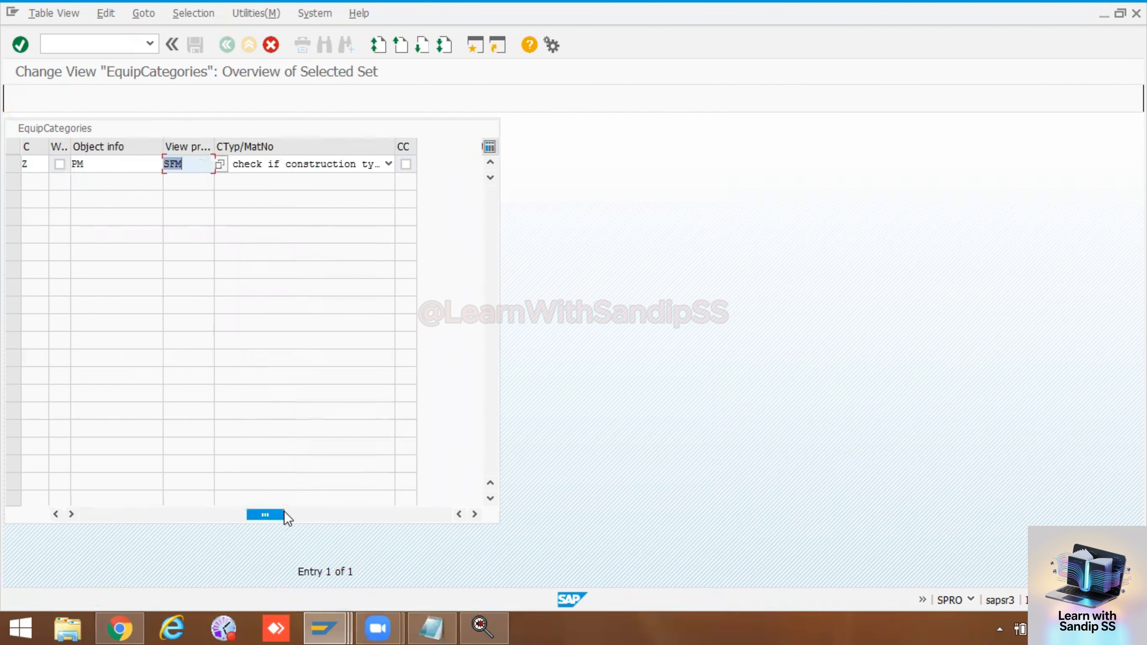
drag(264, 519, 119, 517)
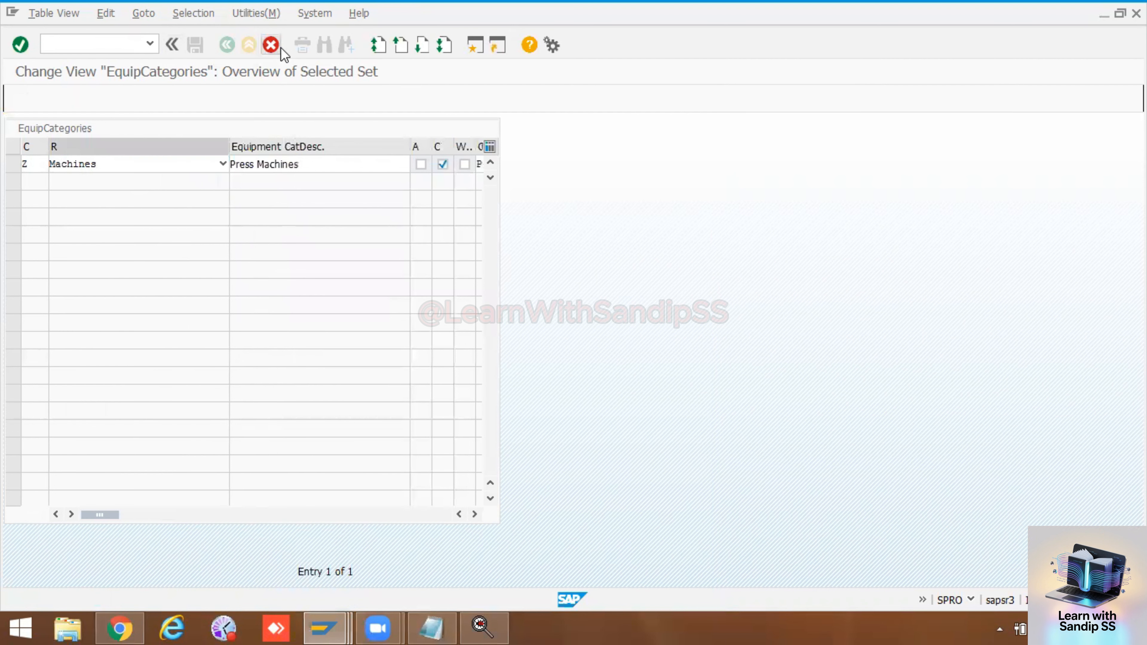
key(Return)
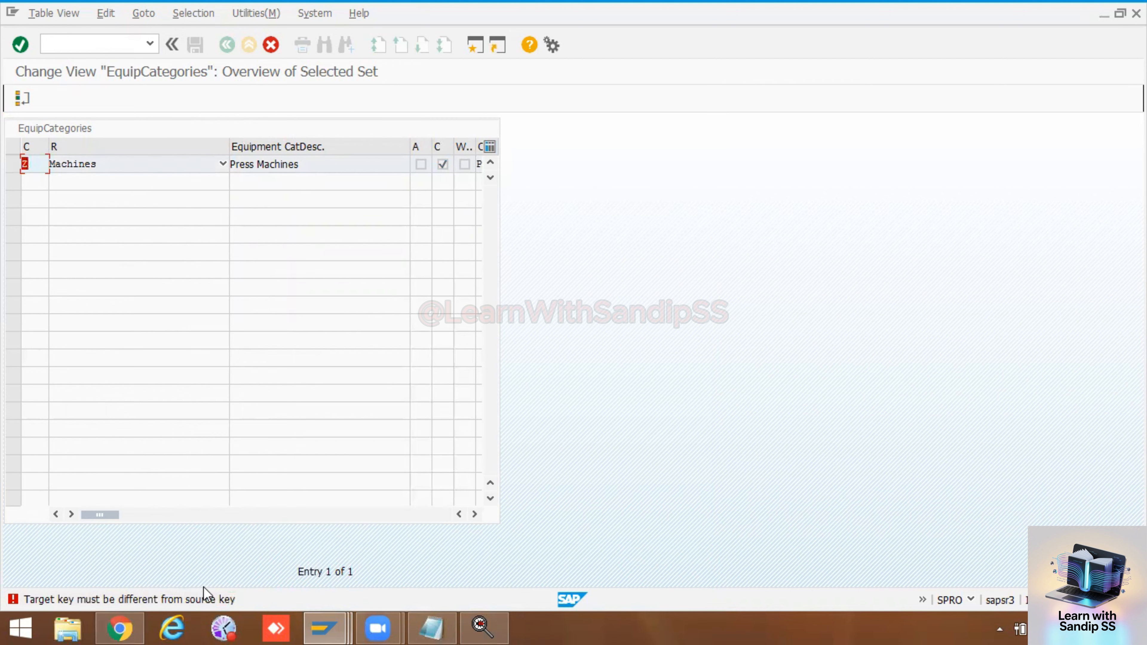
Step: Cancel the copy, delete the existing equipment category Z Press Machines and save the deletion
click(273, 45)
click(213, 303)
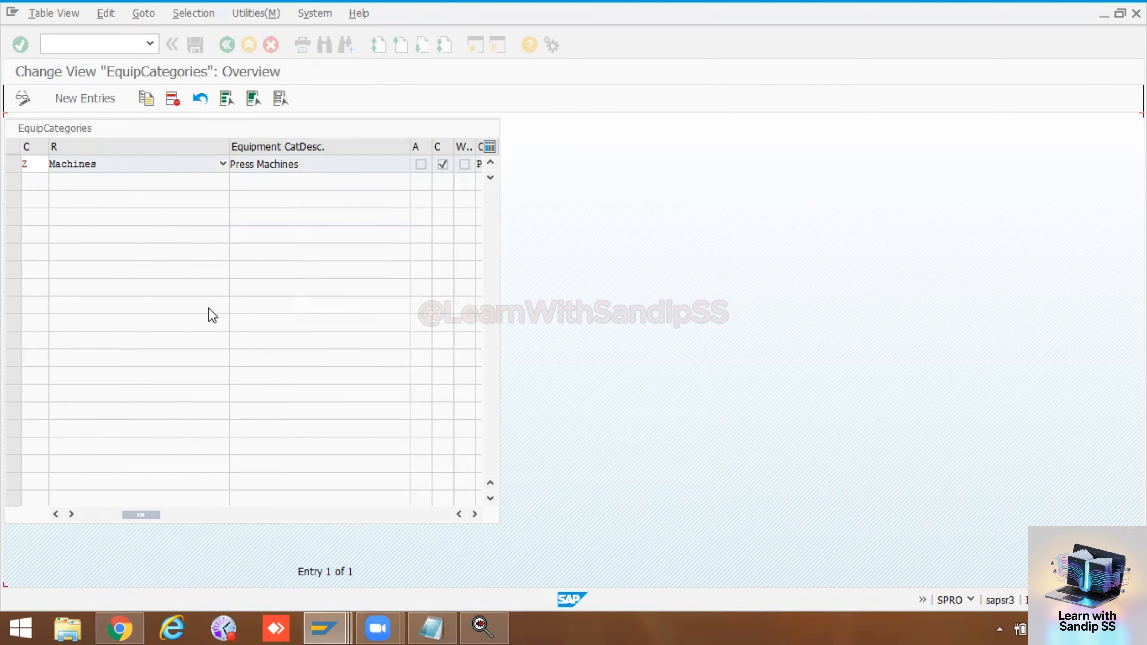
scroll(118, 484, down, 2)
scroll(118, 484, down, 6)
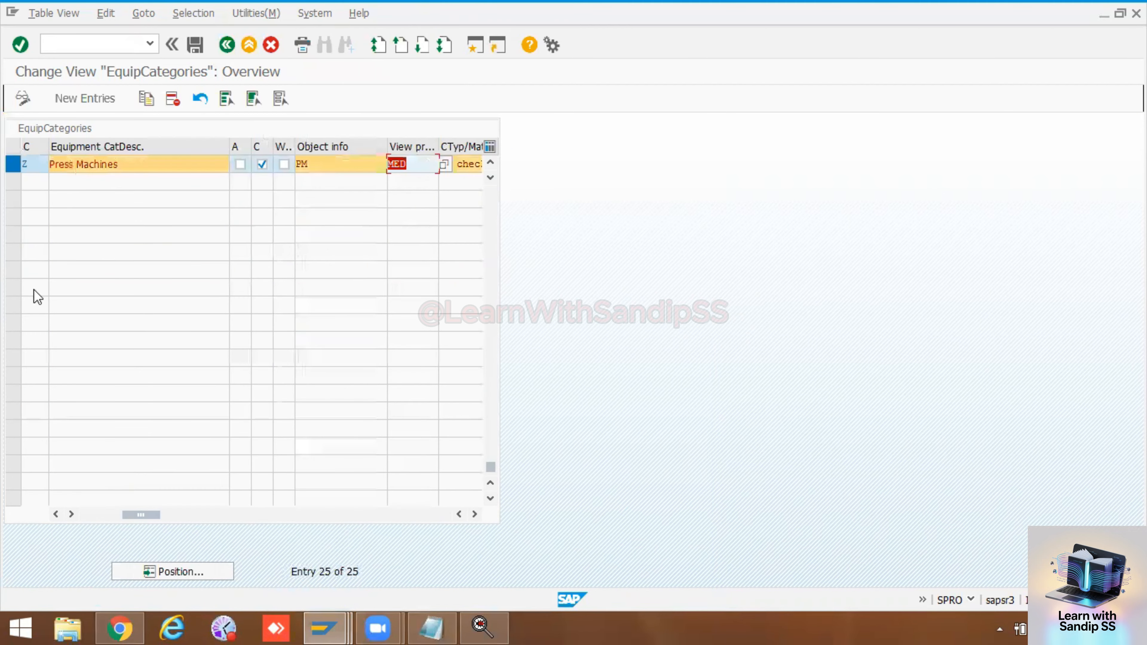
click(172, 98)
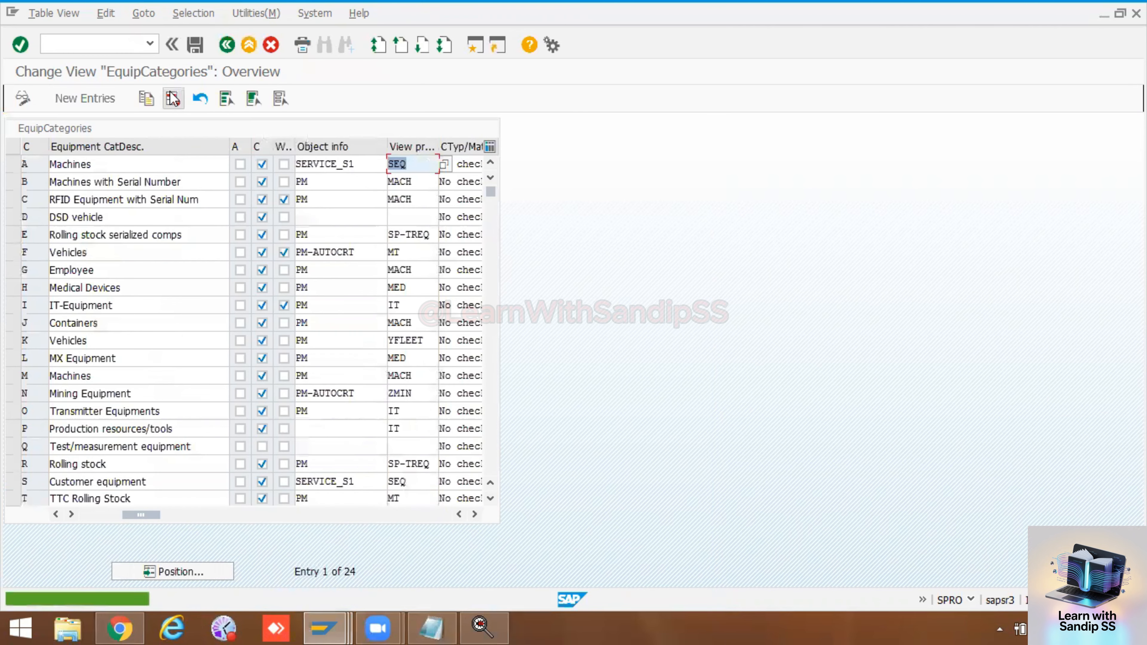
click(195, 45)
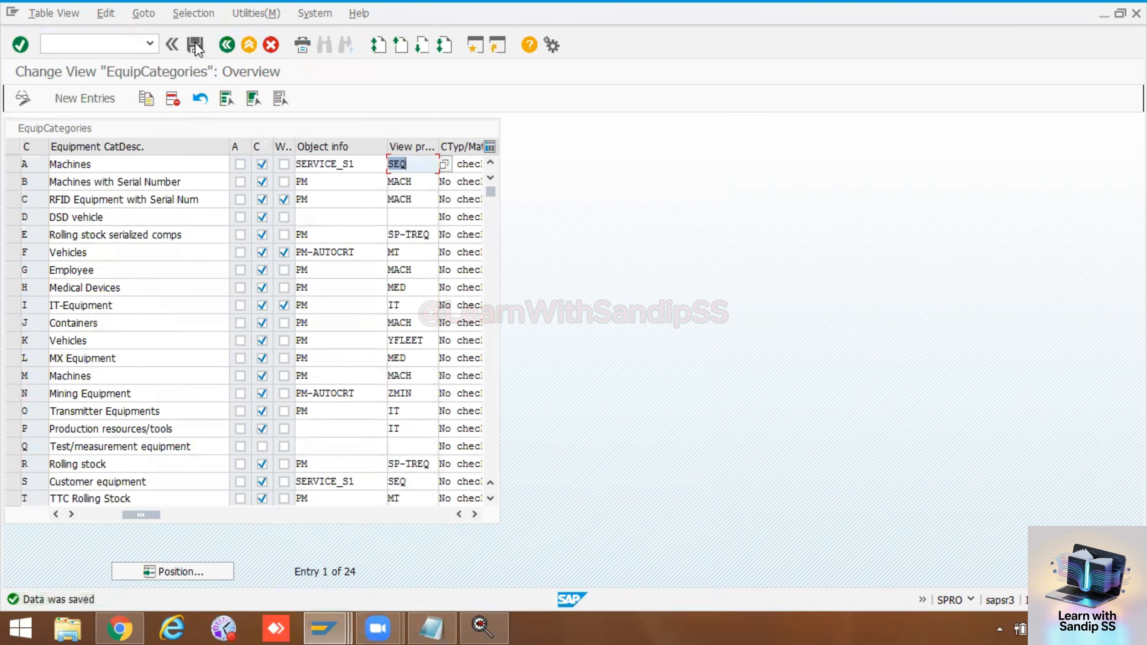
Step: Copy equipment category M Machines and give the copy the category key Z
scroll(140, 280, down, 5)
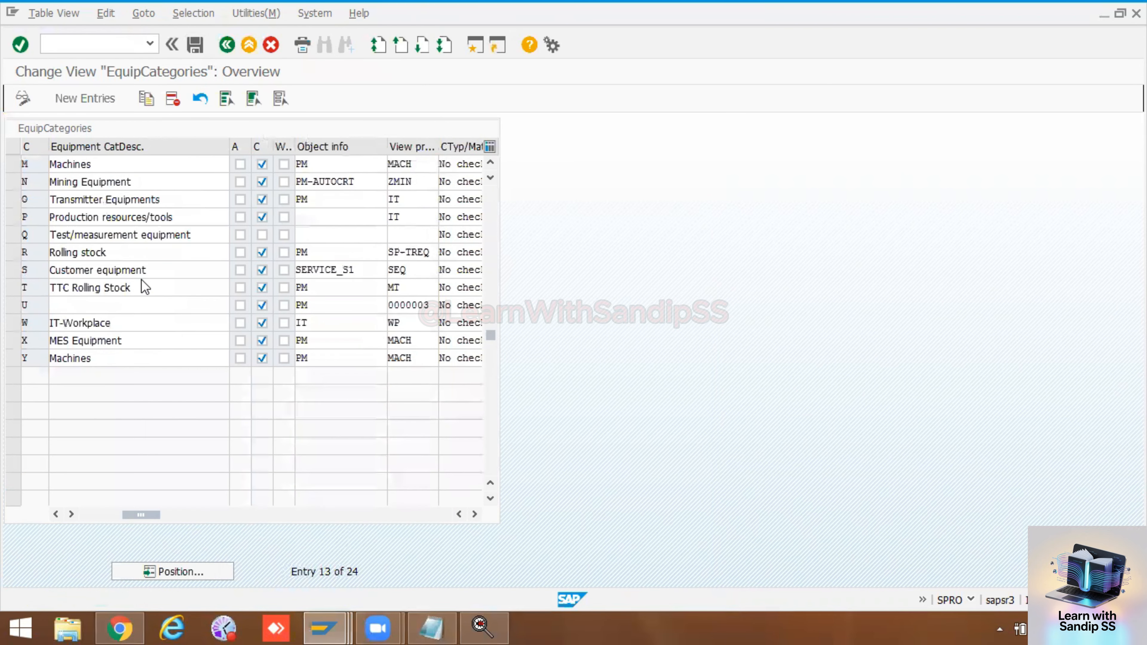
scroll(93, 299, up, 4)
scroll(97, 299, up, 1)
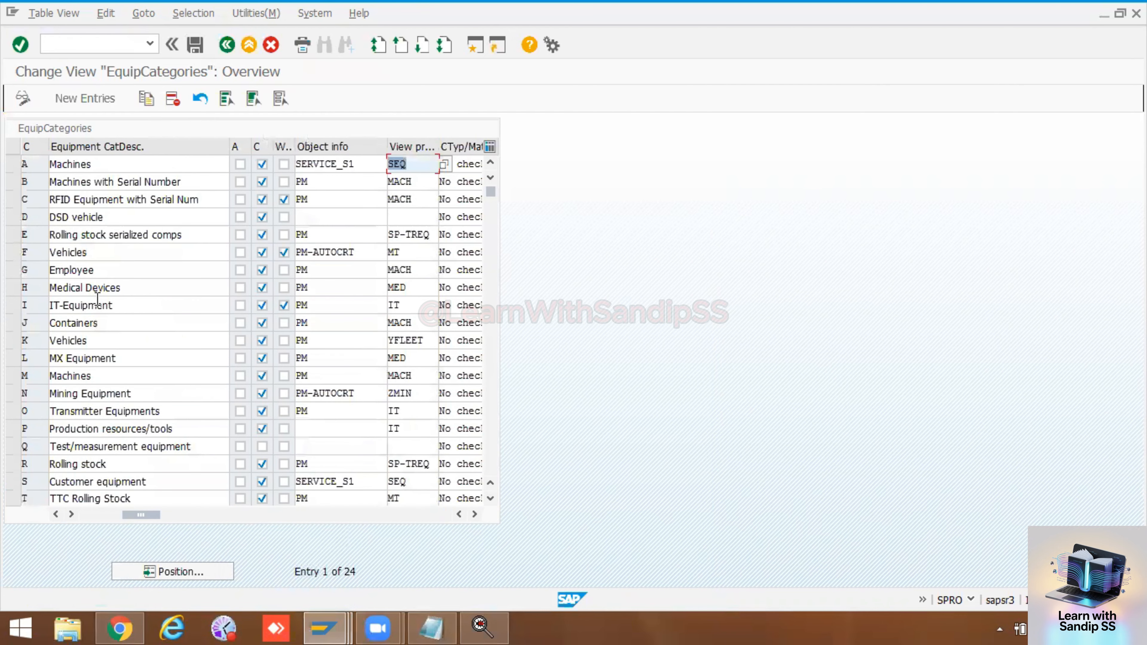
click(13, 375)
click(146, 99)
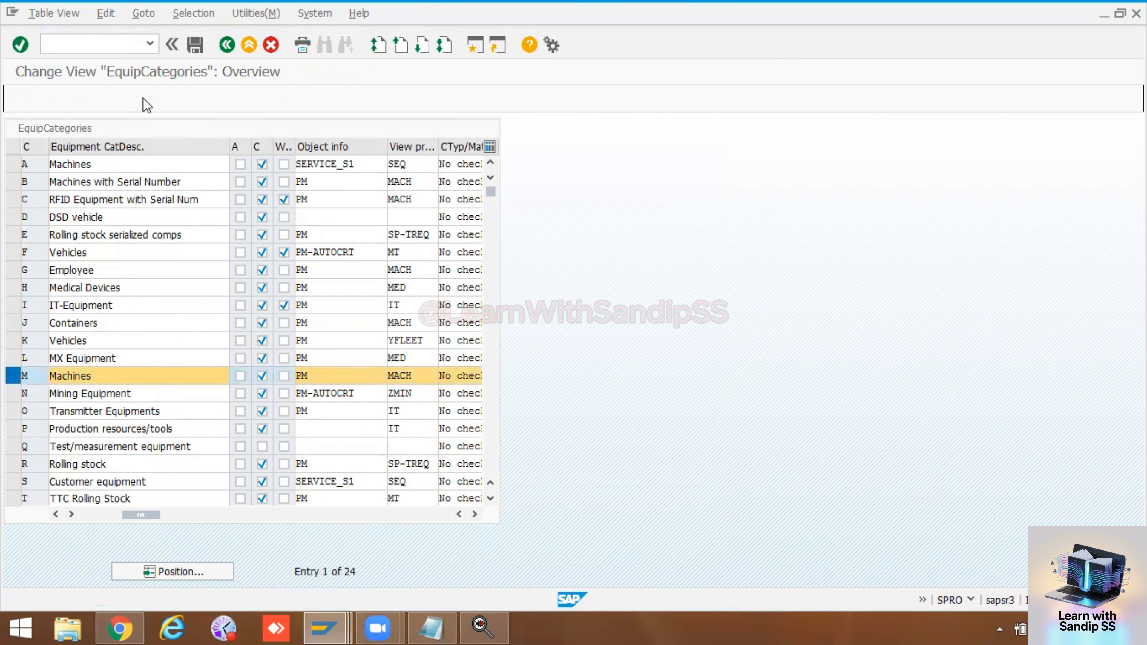
key(BackSpace)
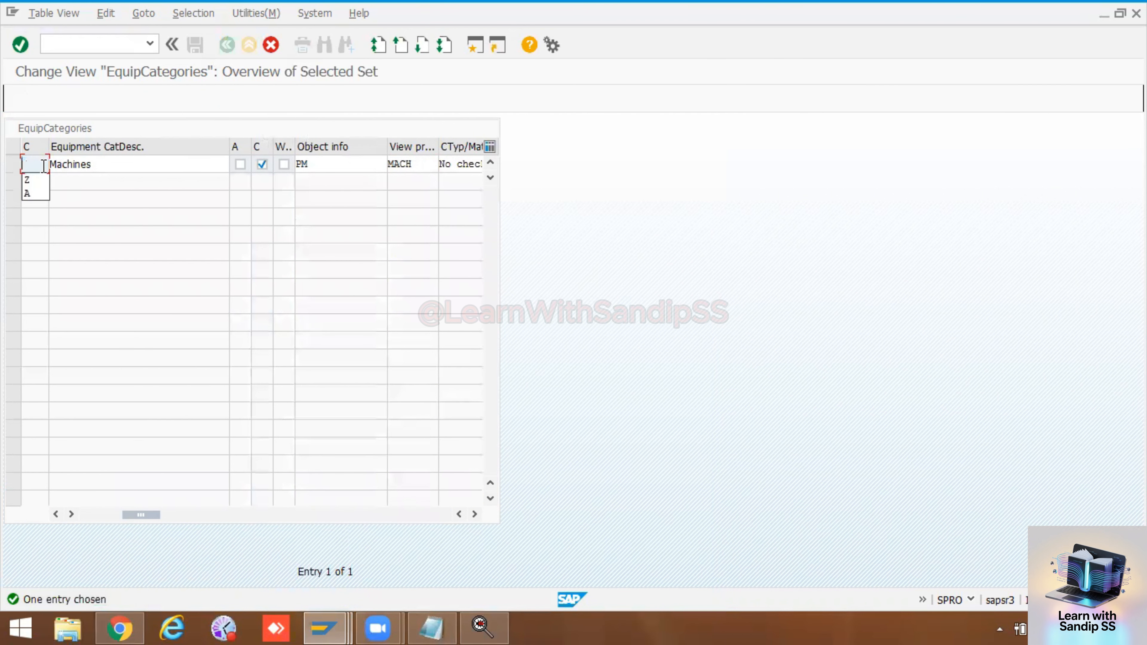
text(z)
click(30, 180)
Step: Set the view profile of category Z to SFM, confirm the copied entry and save it
click(420, 168)
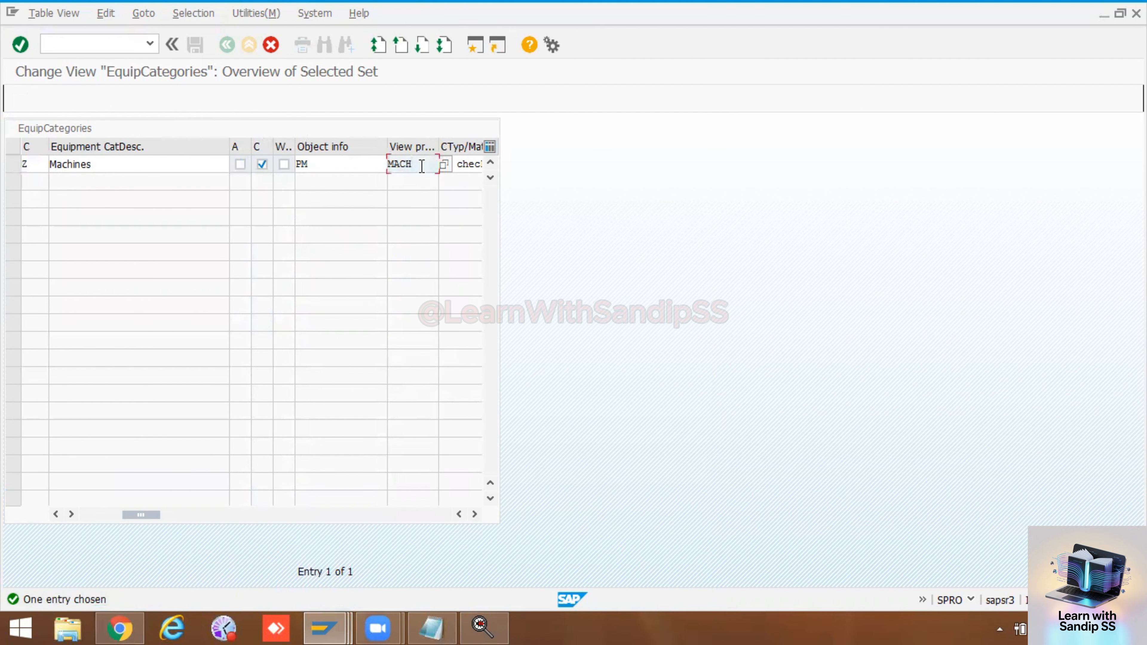
key(BackSpace)
key(BackSpace)
key(BackSpace)
key(BackSpace)
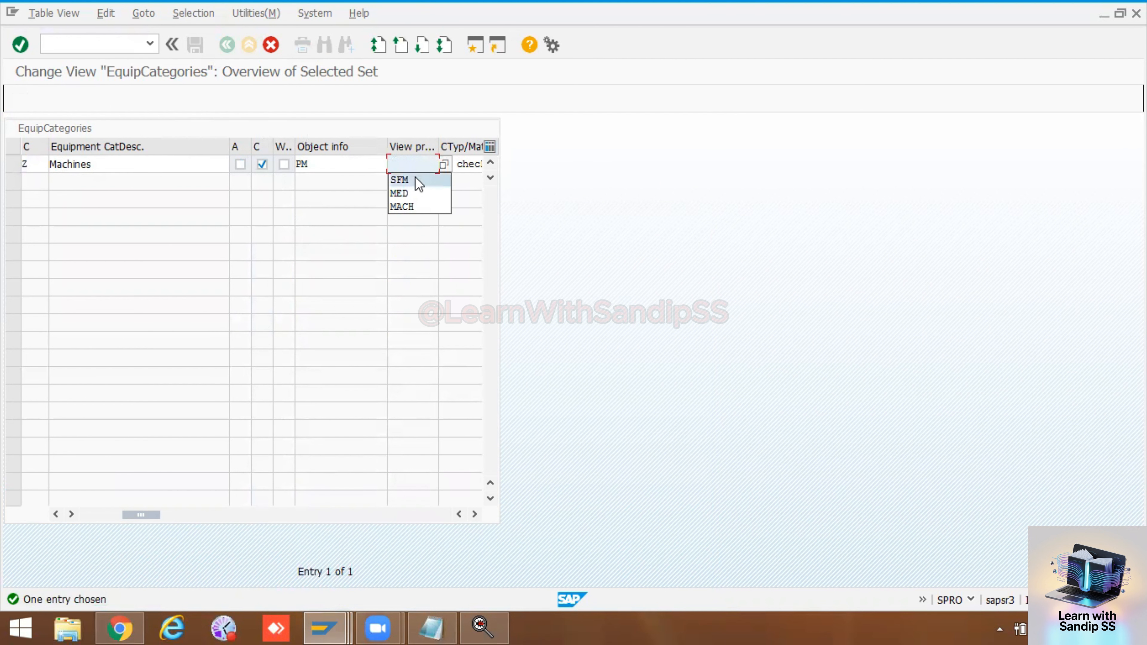
click(410, 178)
key(Return)
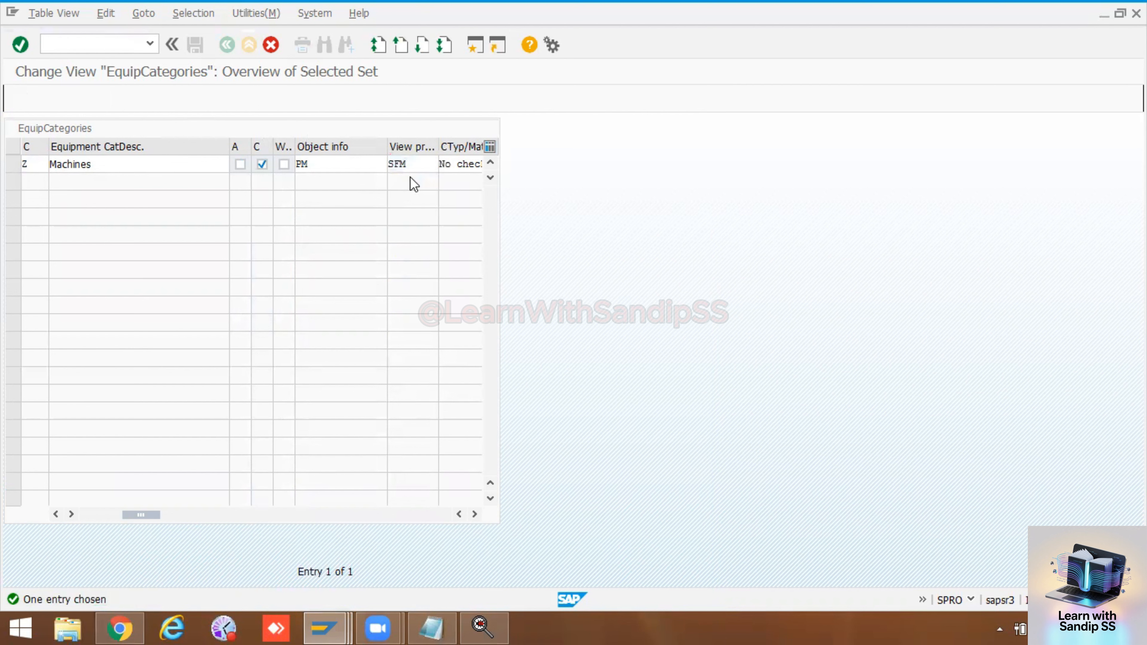
key(Return)
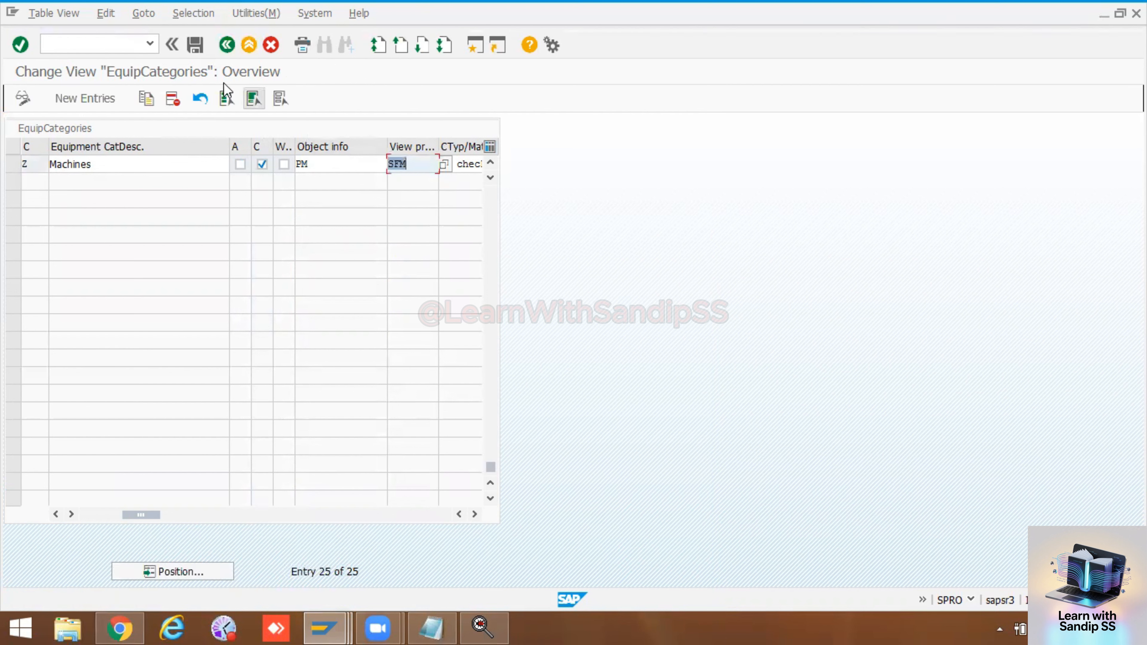
click(195, 47)
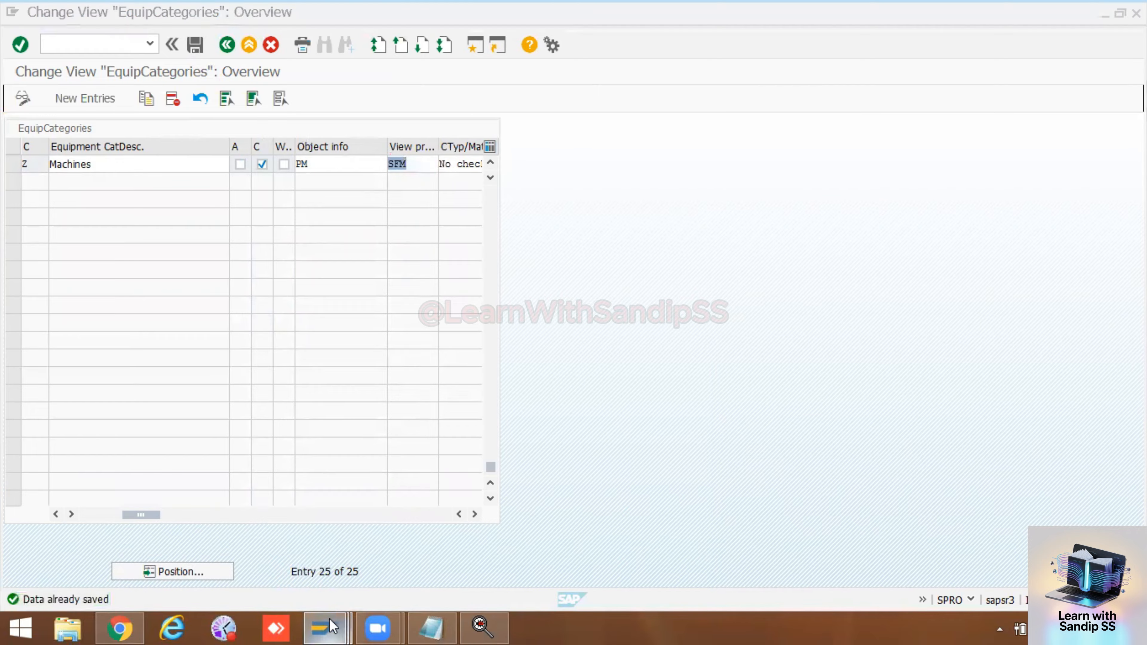
Step: Switch to the Create Functional Location session, leave it and start transaction IE01
mouse_move(329, 619)
click(773, 538)
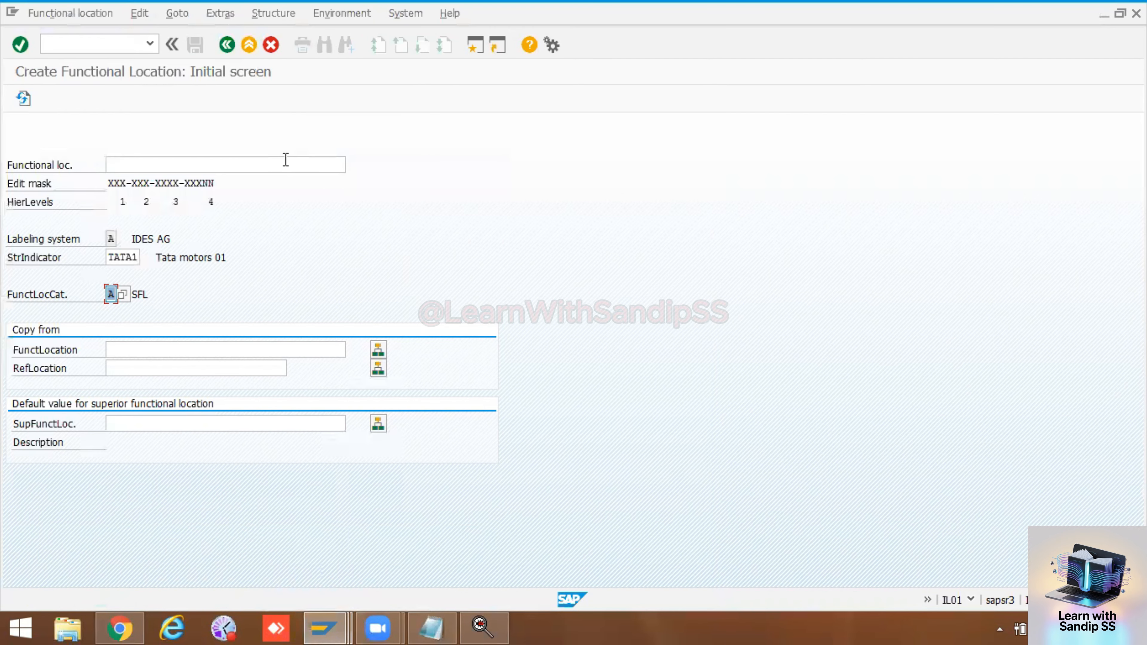
click(234, 40)
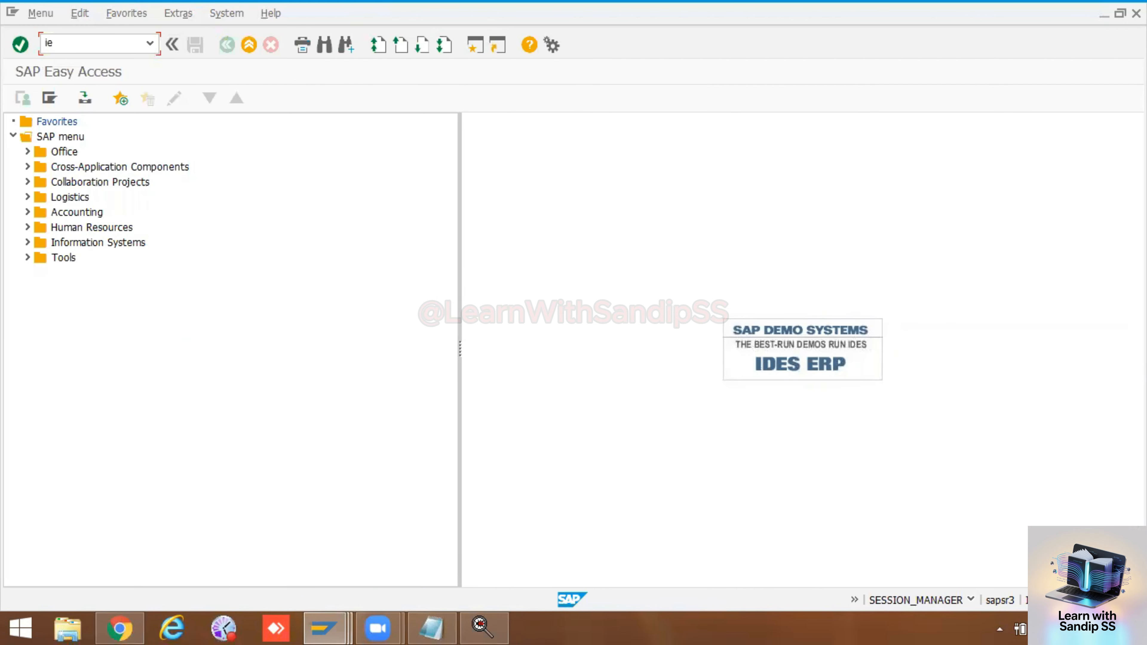
text(ie01)
key(Return)
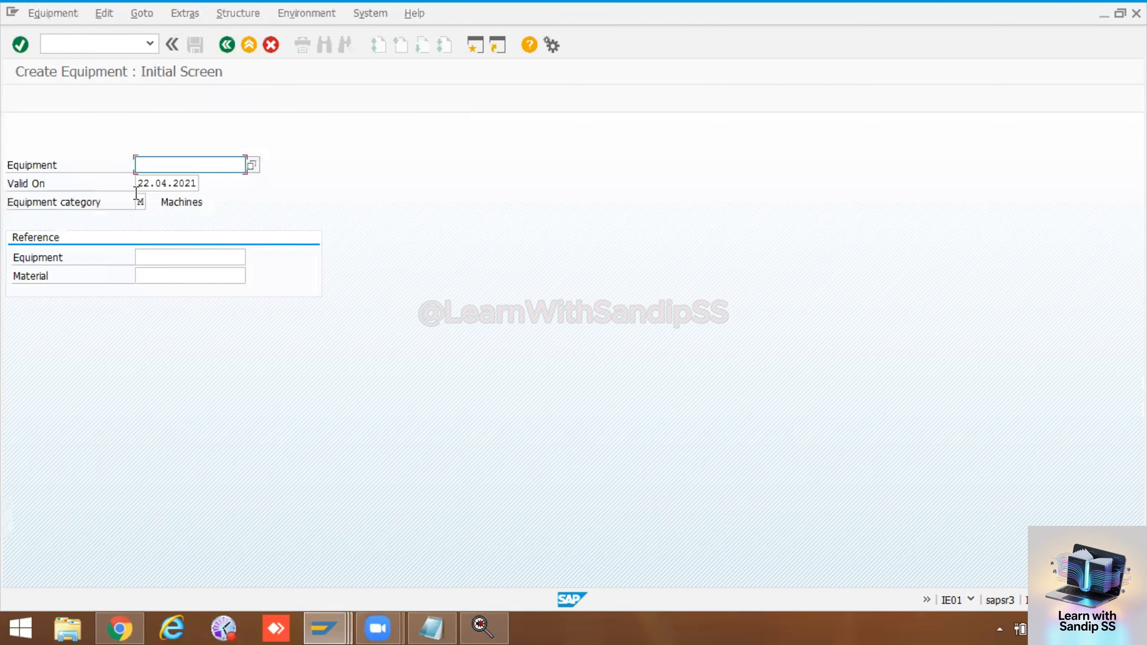
Step: Set the equipment category of the new equipment to Z Machines from the value list
click(146, 203)
click(149, 204)
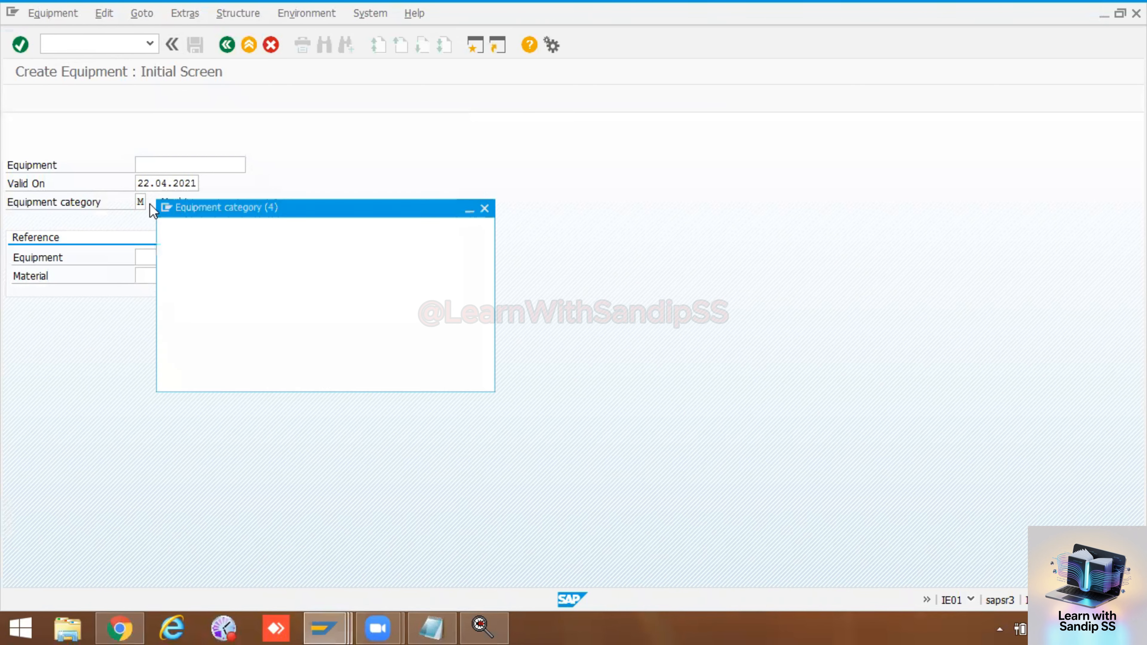
scroll(154, 517, down, 1)
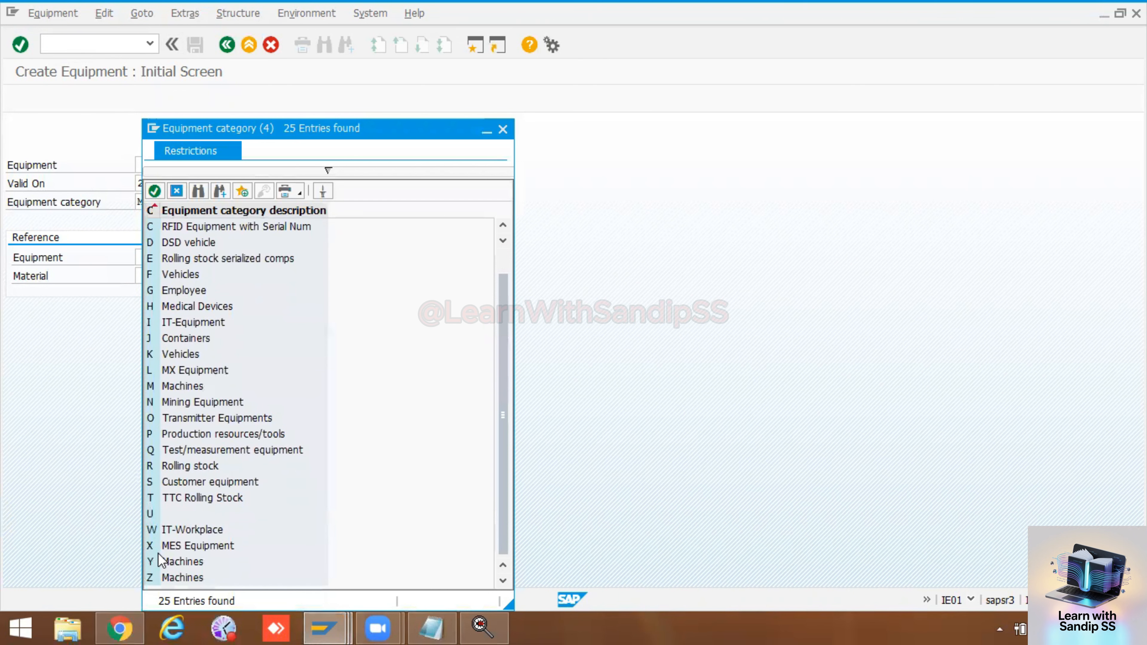
double_click(152, 579)
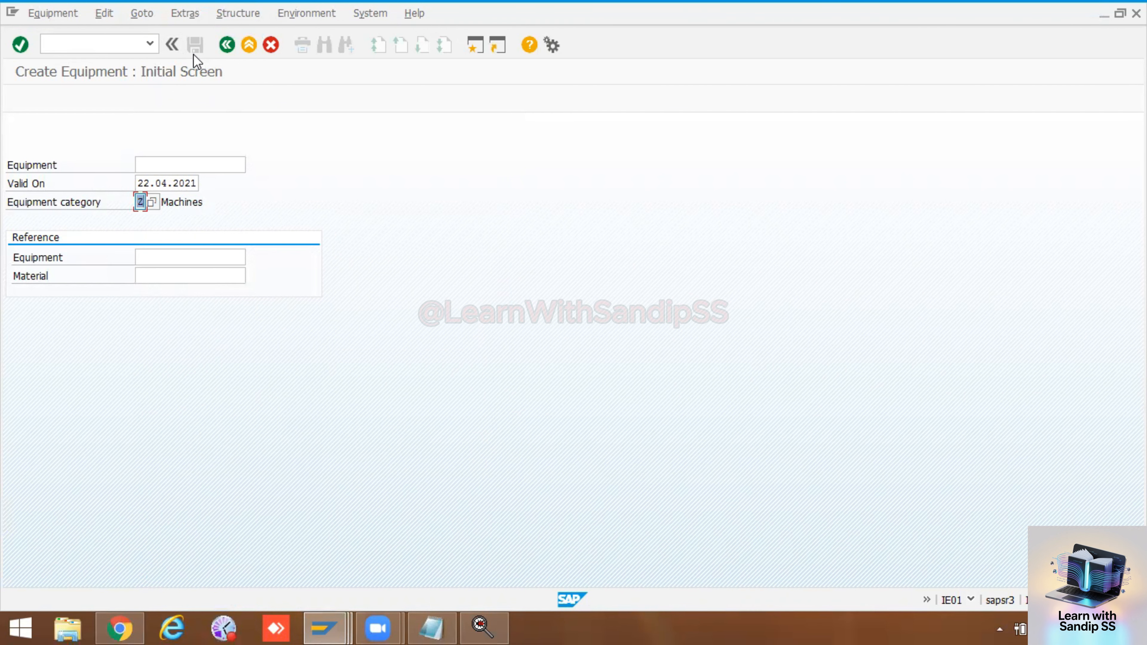
click(473, 52)
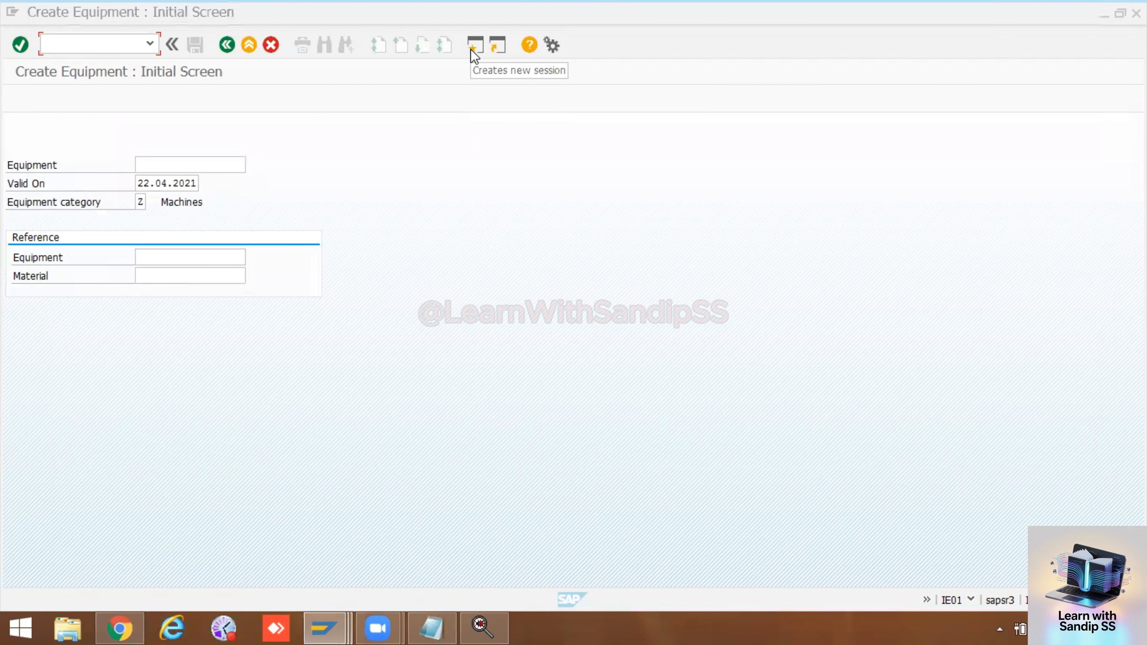
click(141, 202)
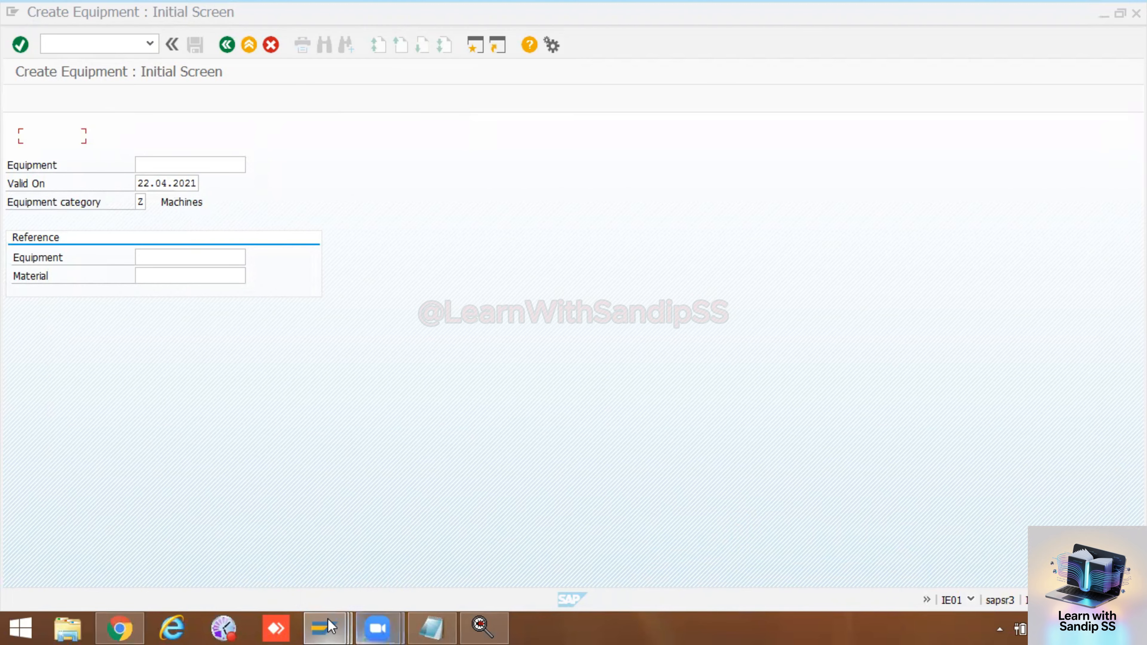
Step: Return to the equipment category customizing, save it again and exit to SAP Easy Access
mouse_move(328, 619)
click(271, 543)
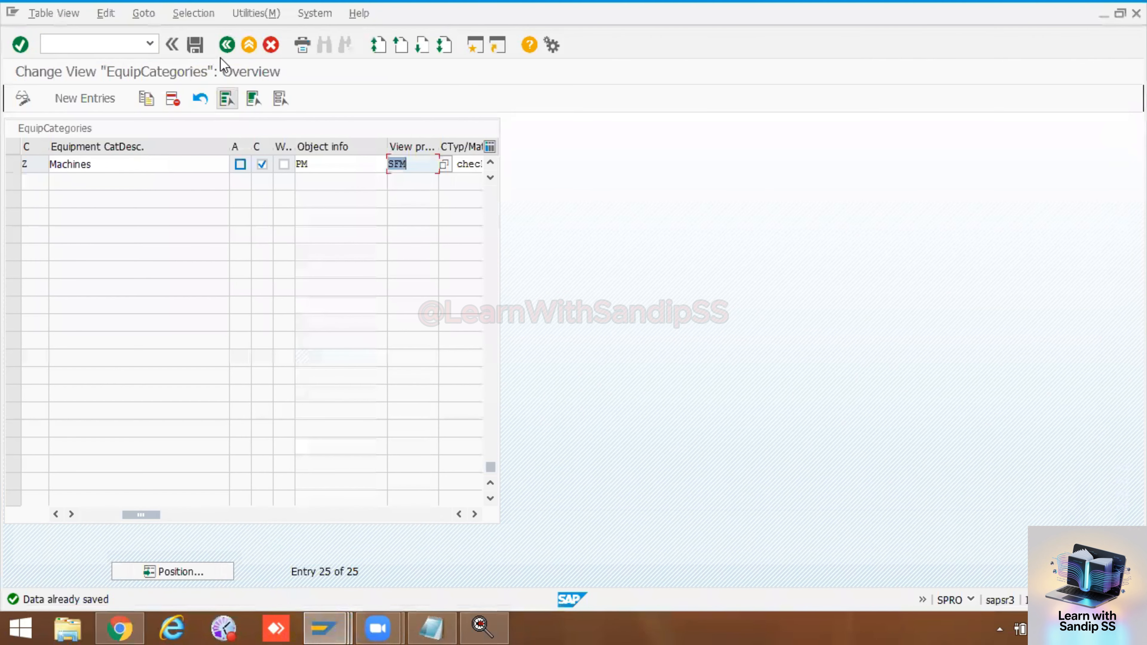
click(196, 44)
click(227, 44)
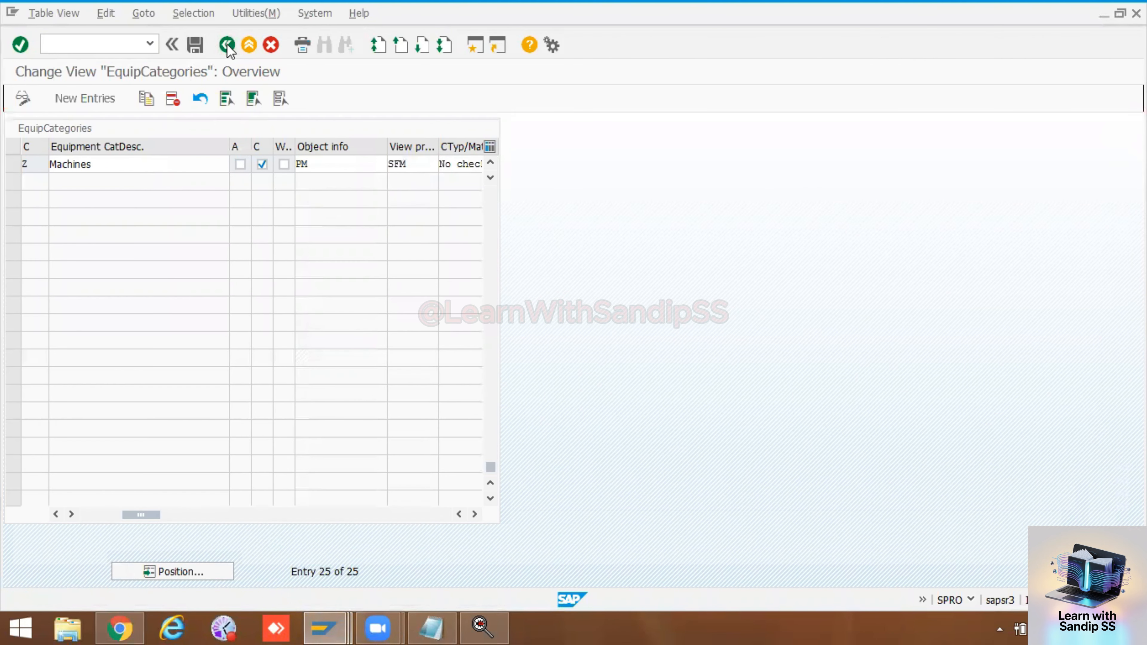
click(226, 45)
click(226, 44)
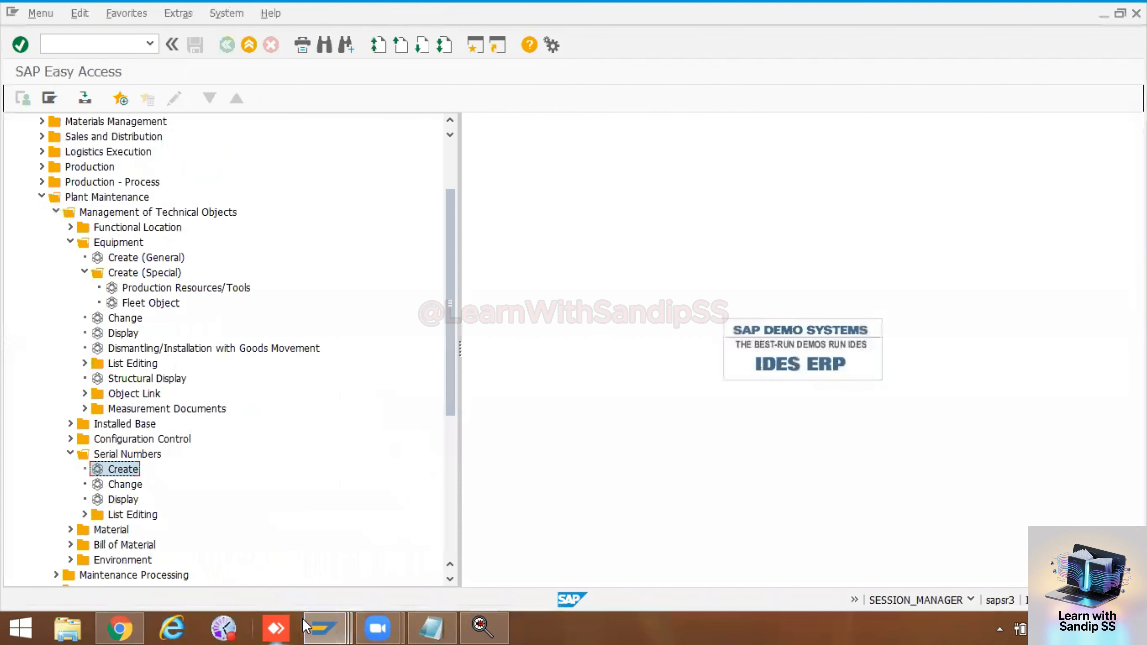
Step: Switch to the view profile customizing session and go back to the implementation guide structure
mouse_move(324, 629)
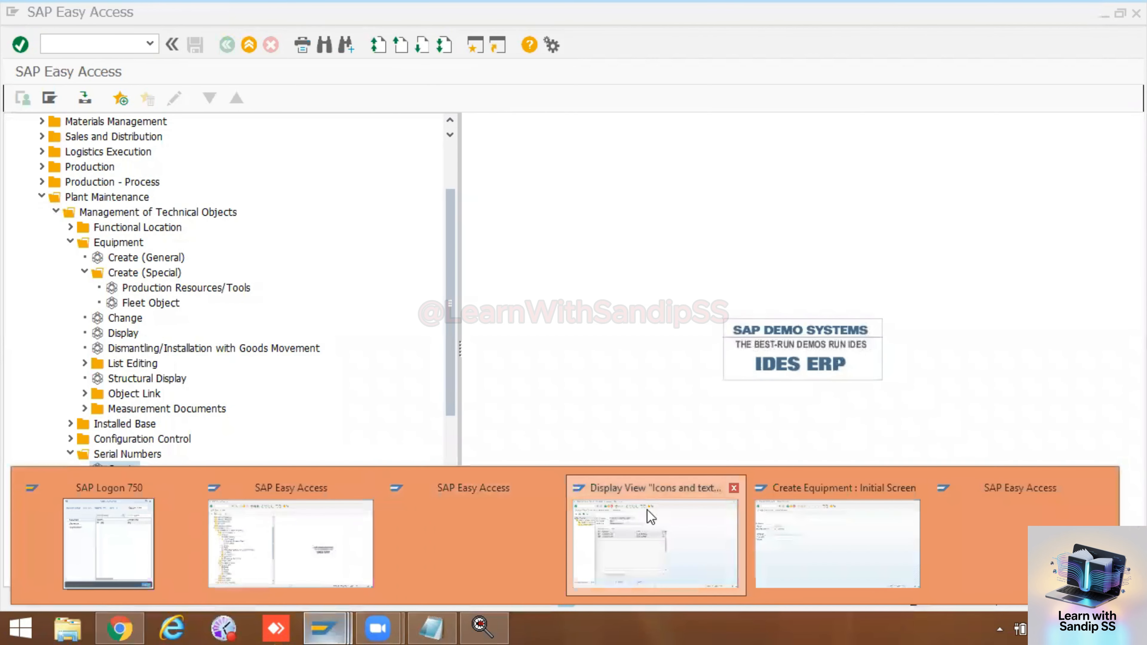
click(654, 520)
click(227, 44)
click(227, 44)
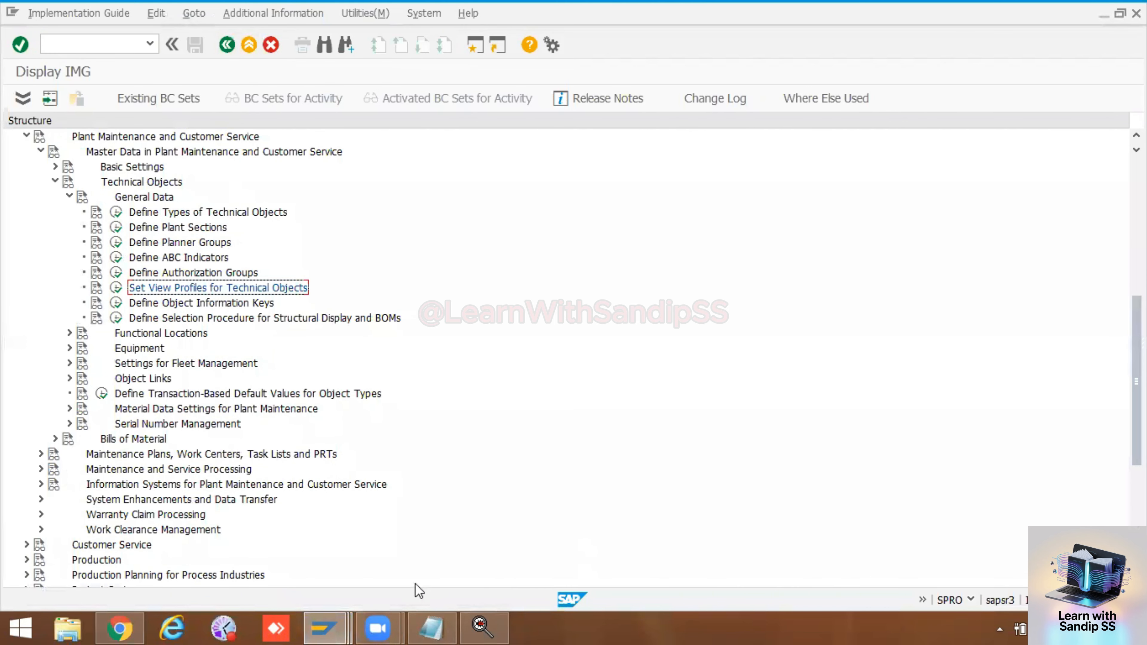
Step: Switch to the Create Equipment session and try to create category Z equipment without a number, then as HPRESS 01
mouse_move(324, 628)
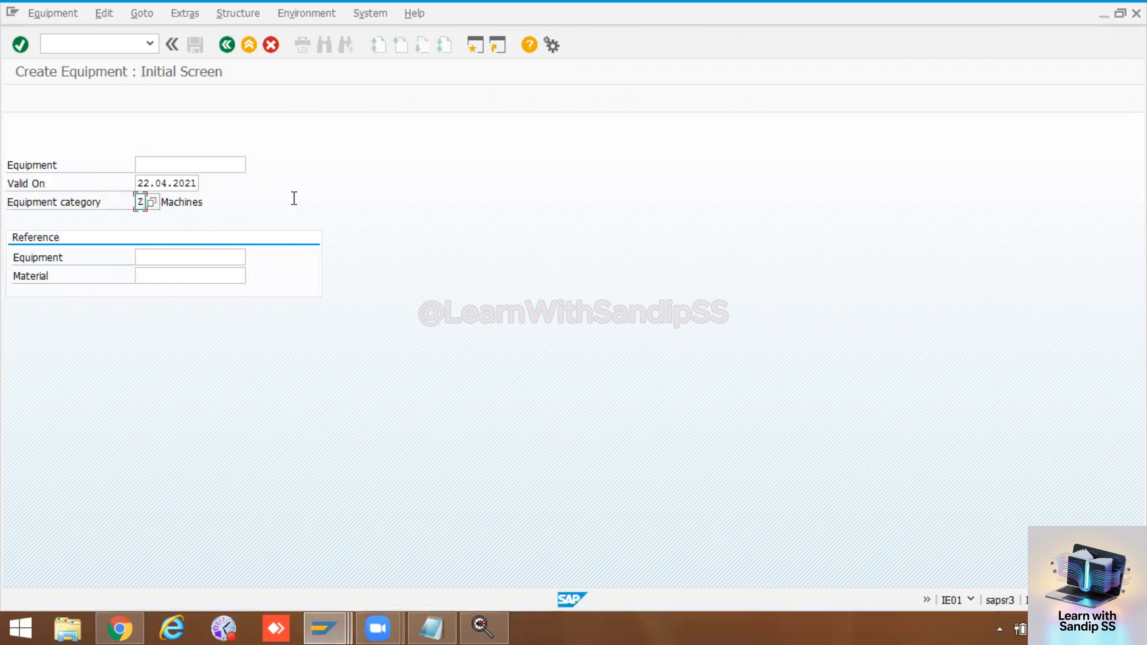
key(Return)
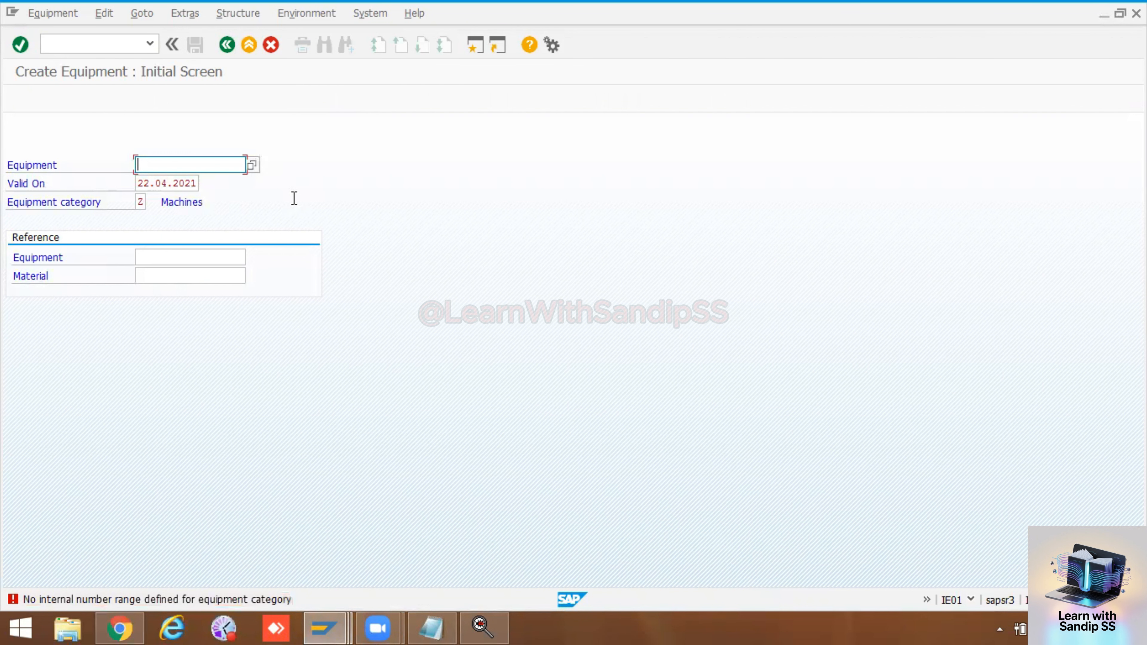
key(Return)
key(BackSpace)
text(HPress 01)
key(Return)
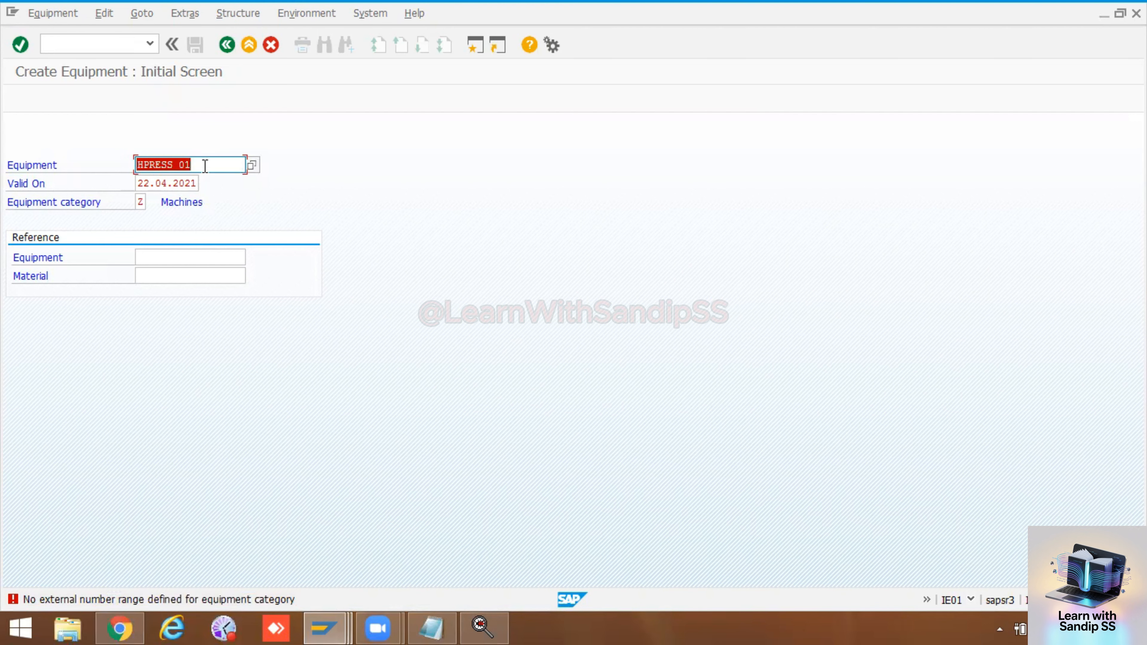
Step: Try to create the equipment with number 01, then with the equipment number left empty
key(BackSpace)
text(01)
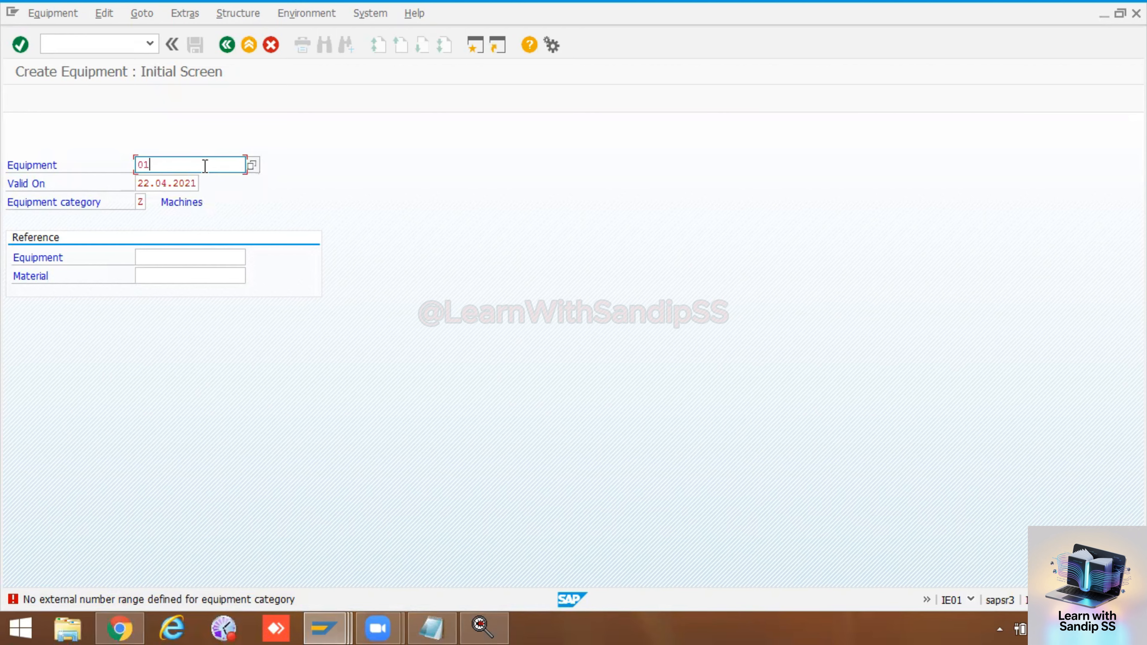
key(Return)
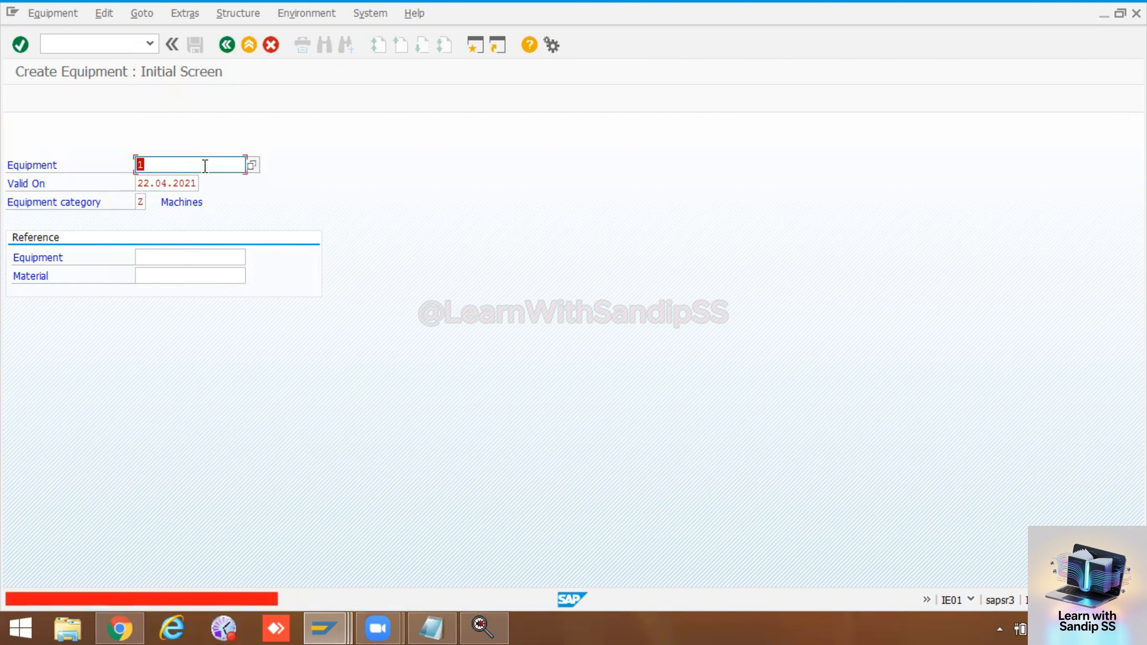
key(Delete)
key(Return)
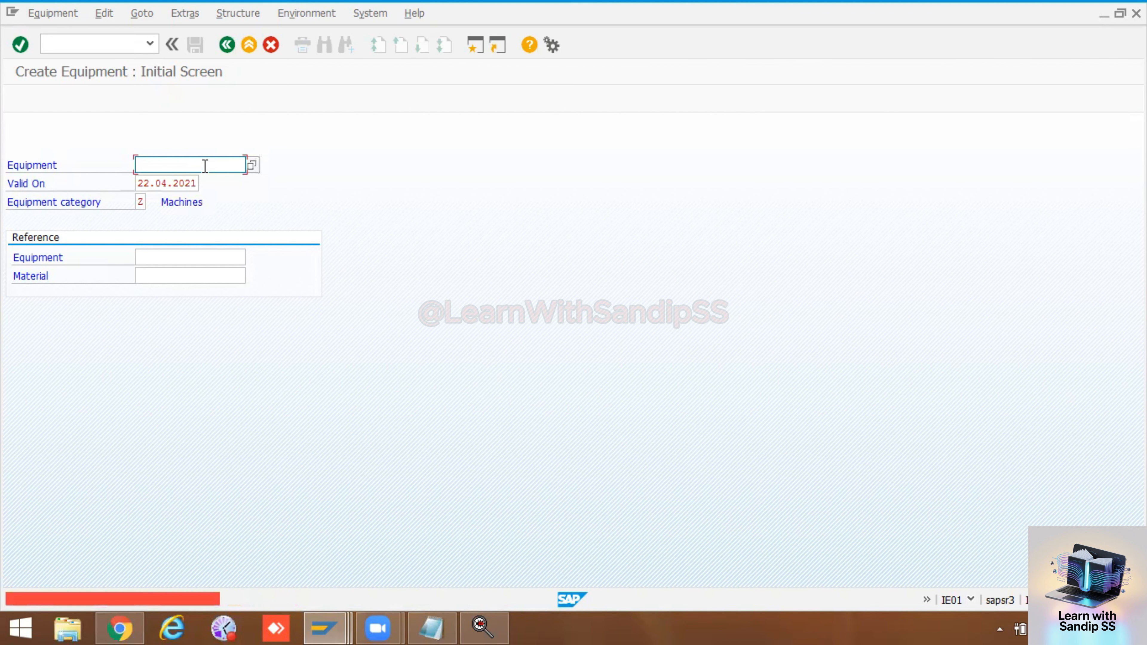
Step: Reselect equipment category Z Machines from the value list and try to create the equipment without a number
click(146, 200)
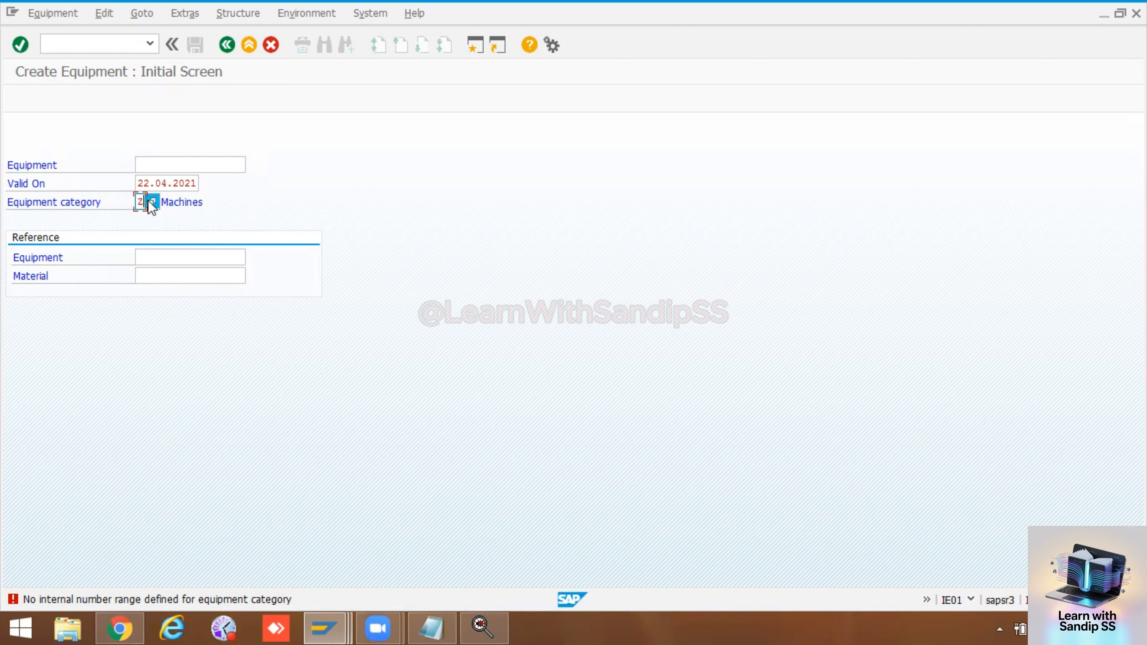
click(152, 201)
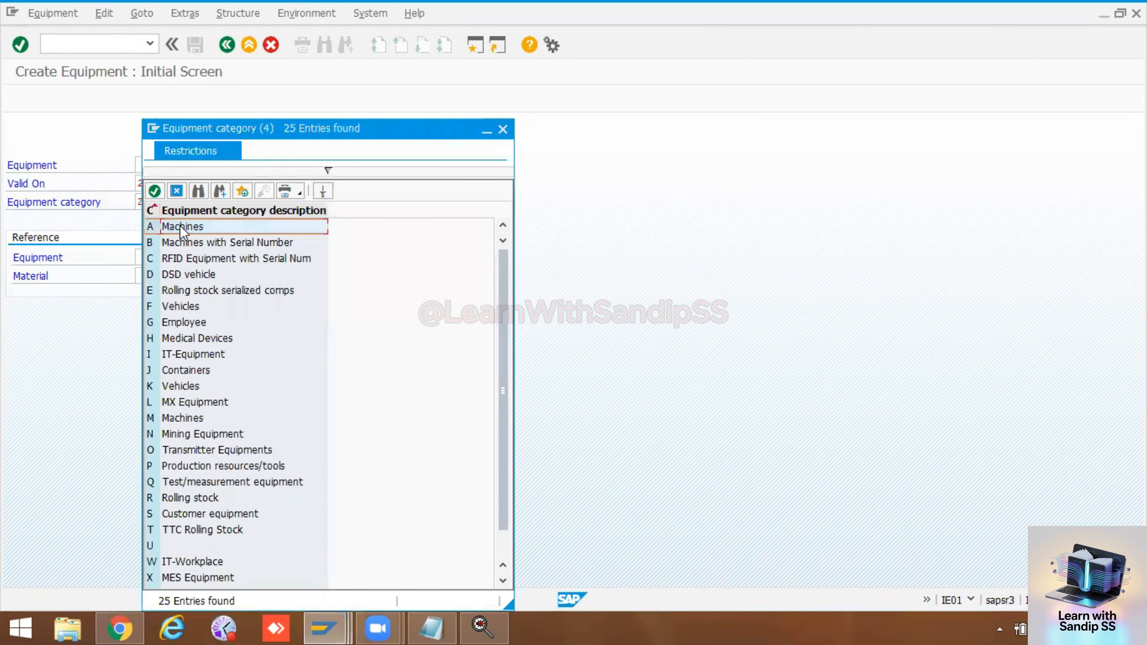
scroll(180, 445, down, 1)
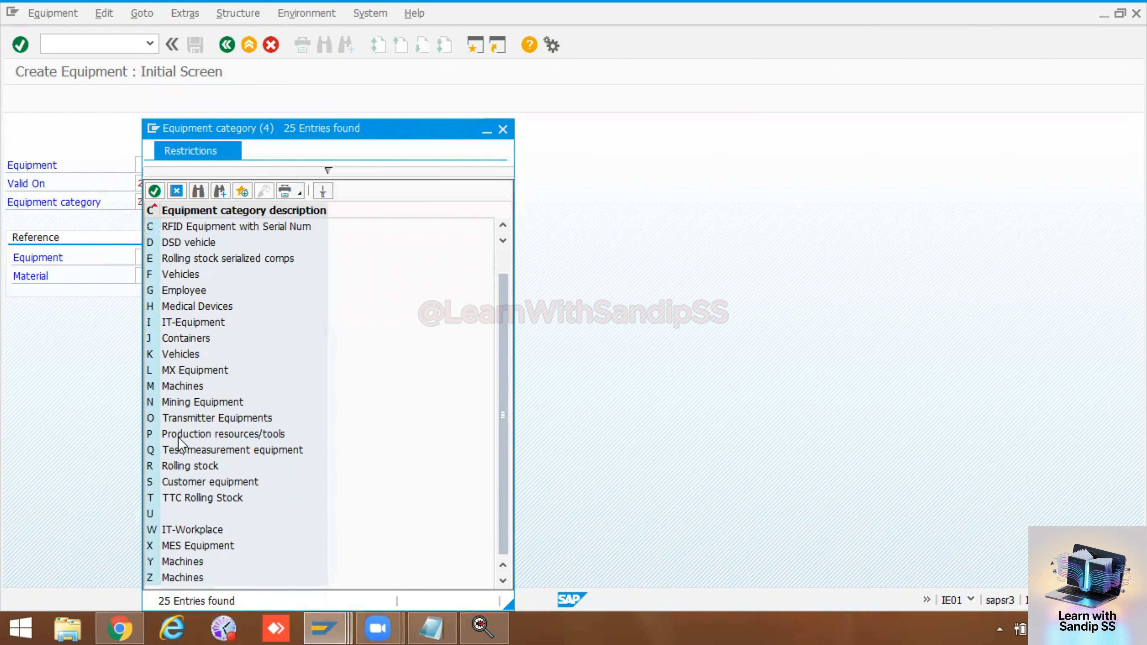
double_click(172, 580)
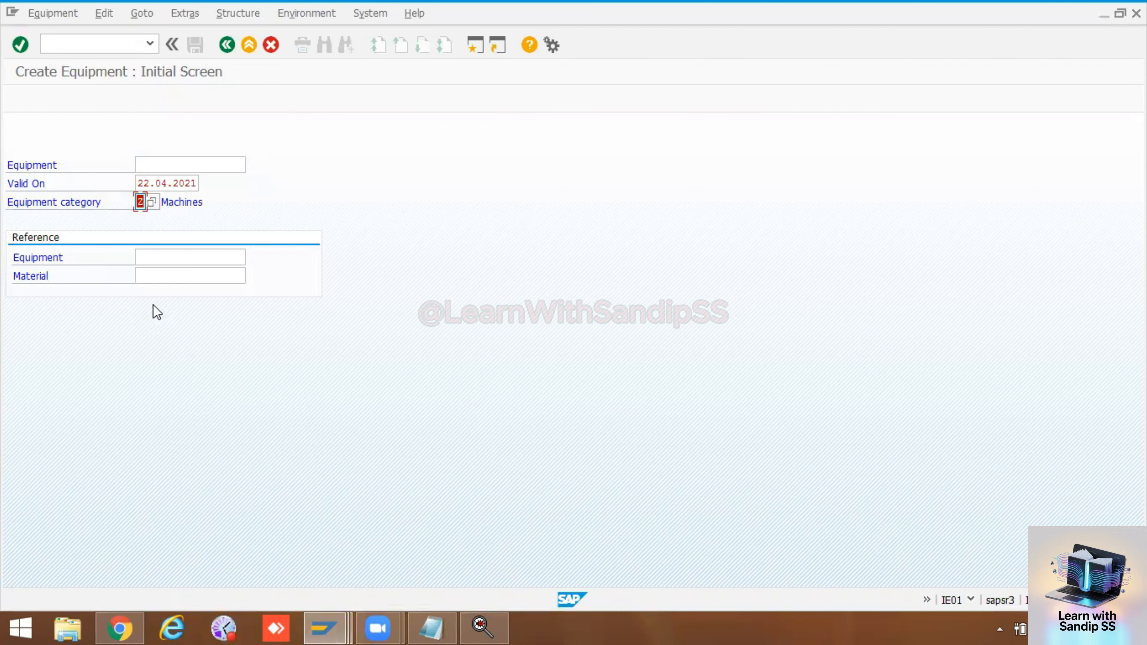
key(Return)
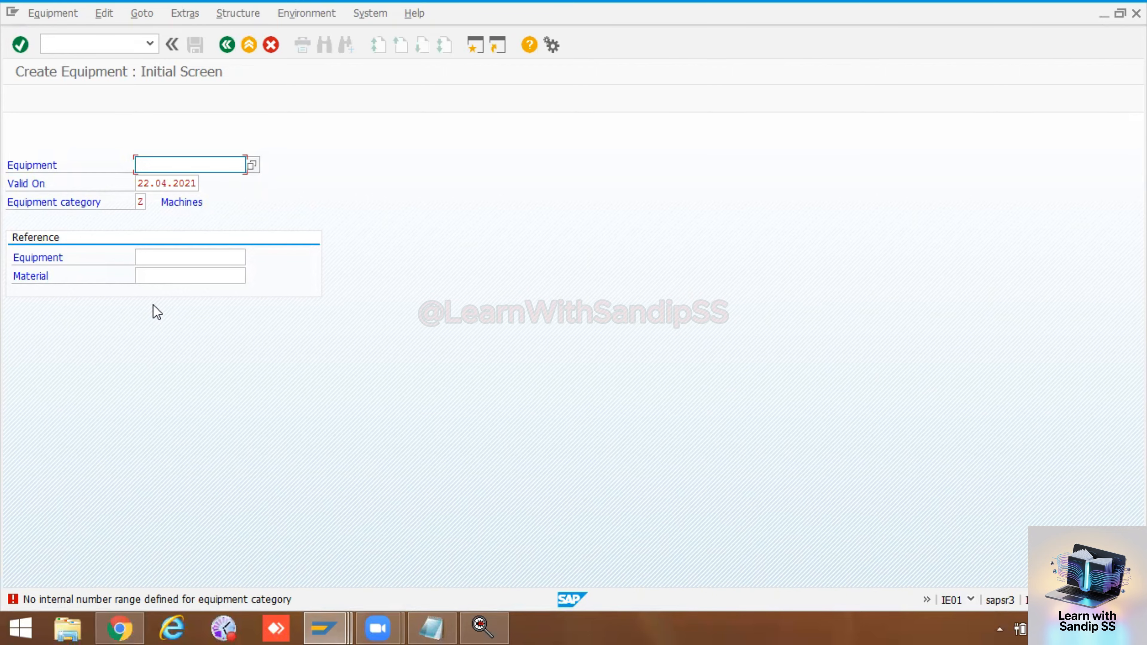
Step: Switch to the unused SAP Easy Access sessions and close them
click(321, 627)
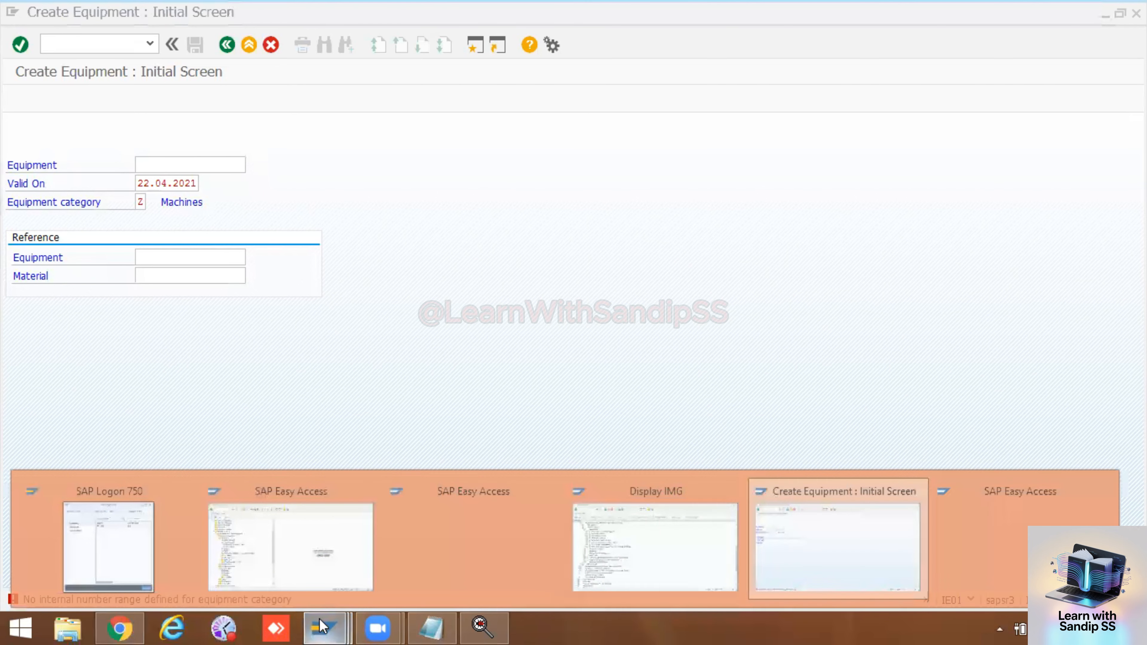
click(328, 542)
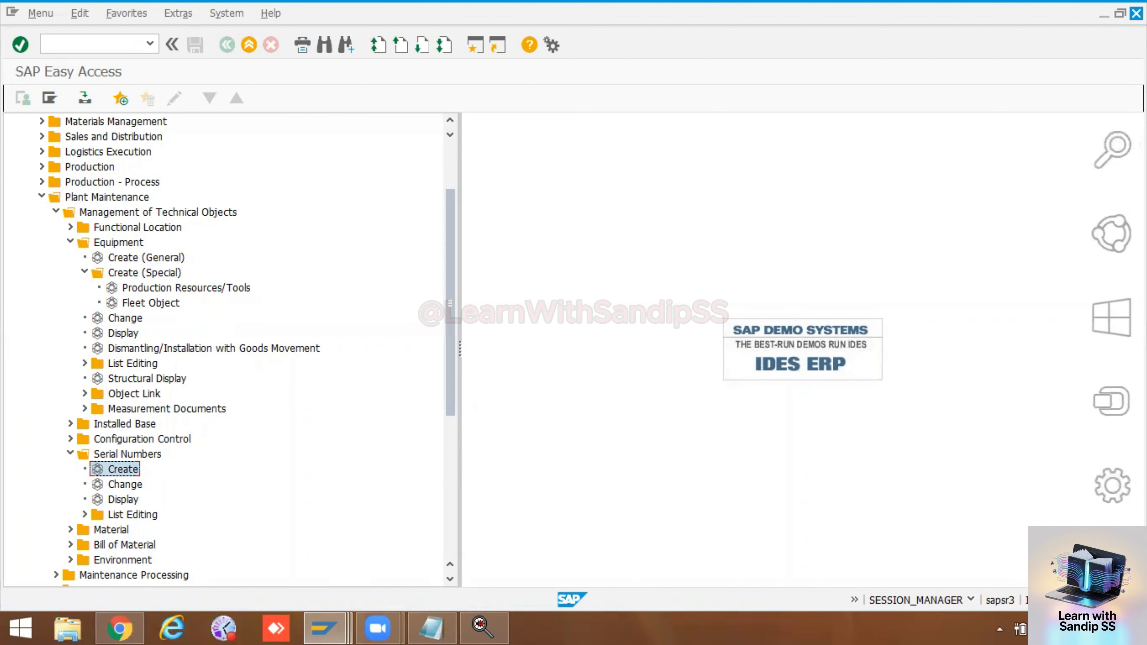
click(1136, 12)
click(1136, 13)
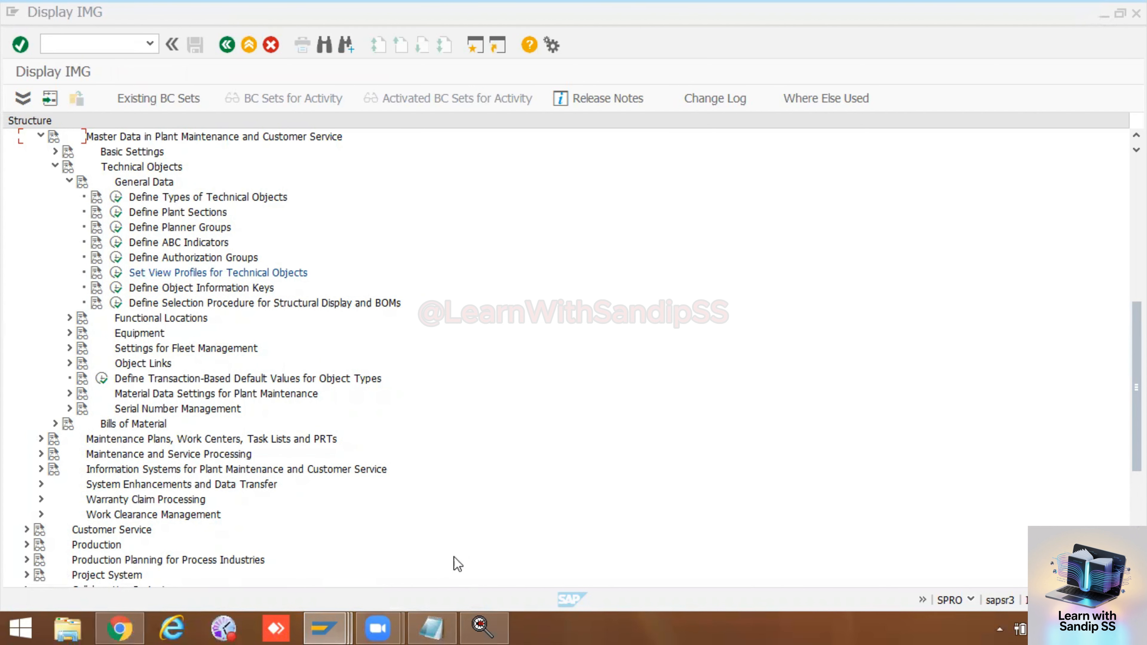
mouse_move(330, 618)
click(501, 535)
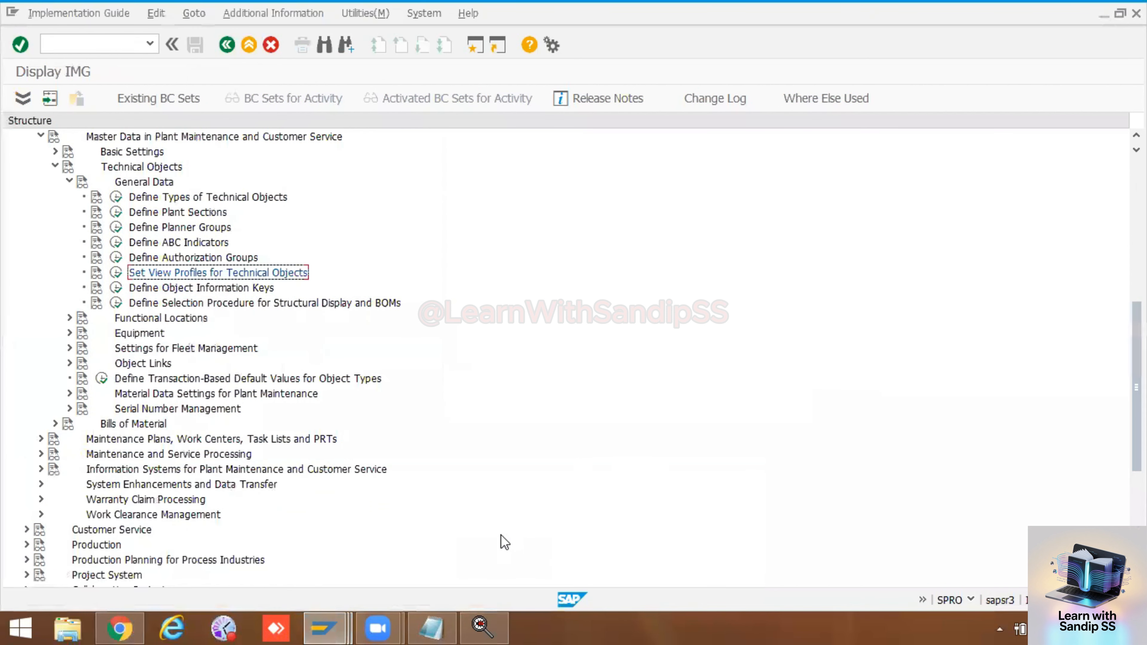
click(330, 619)
click(623, 509)
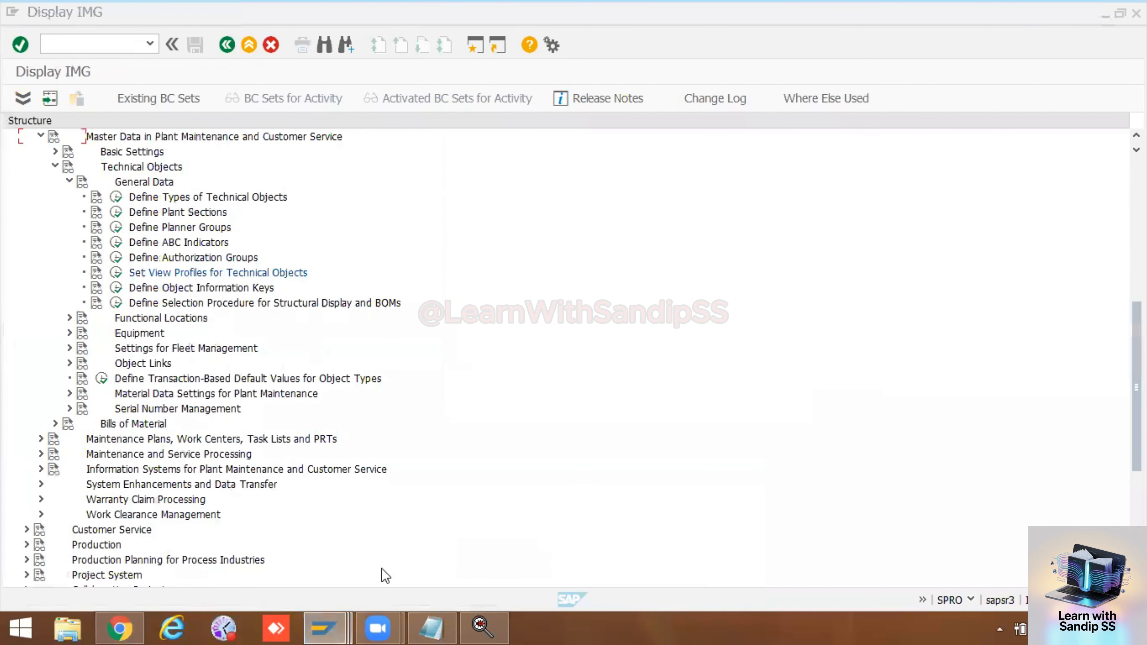
click(342, 618)
click(437, 535)
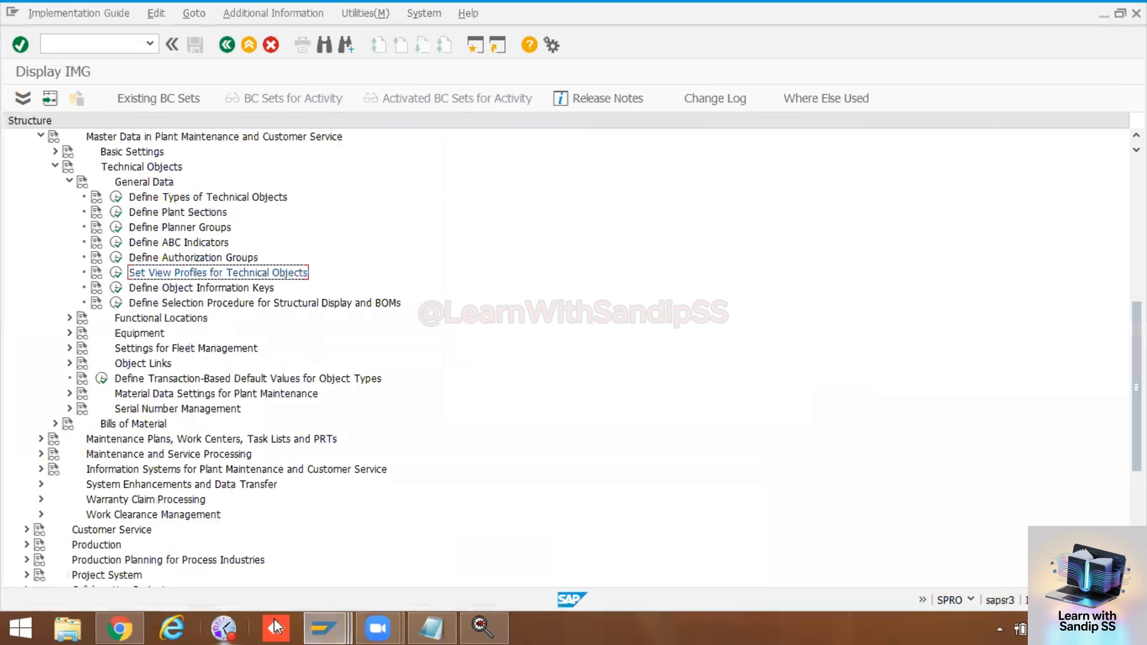
click(336, 620)
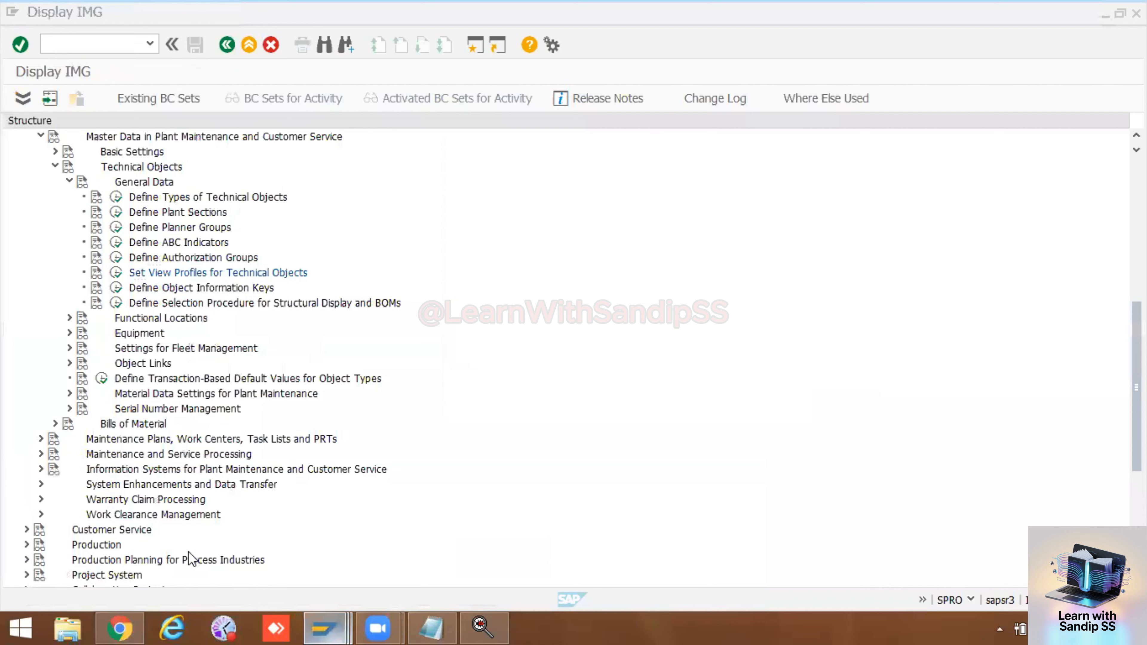
click(327, 628)
click(474, 537)
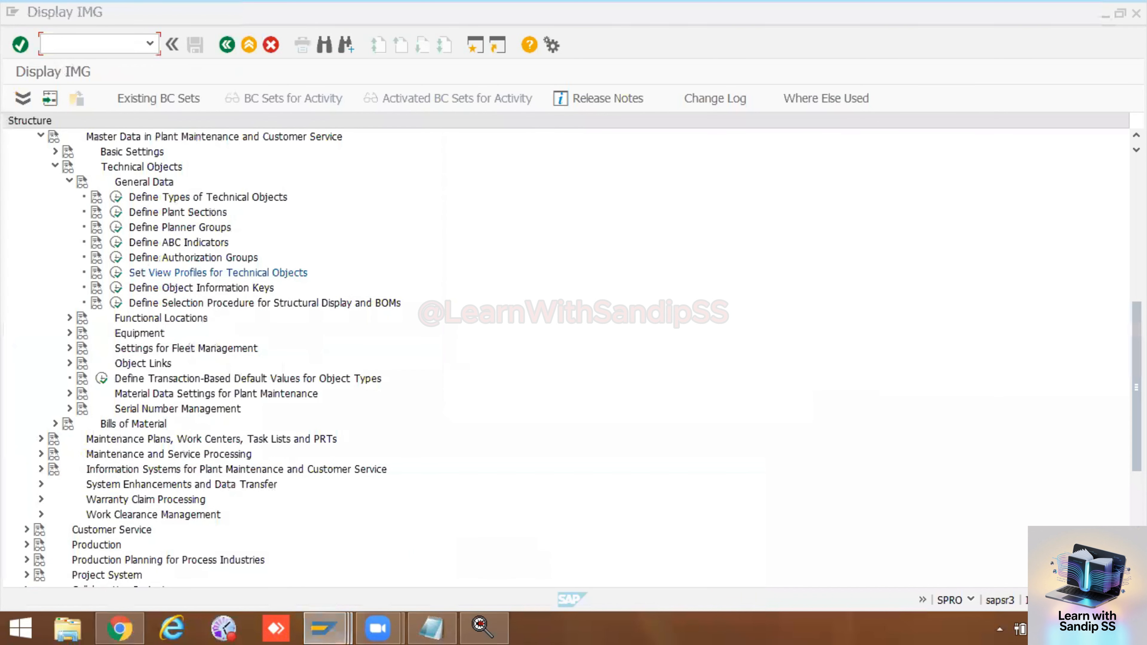
click(318, 620)
click(180, 551)
click(320, 620)
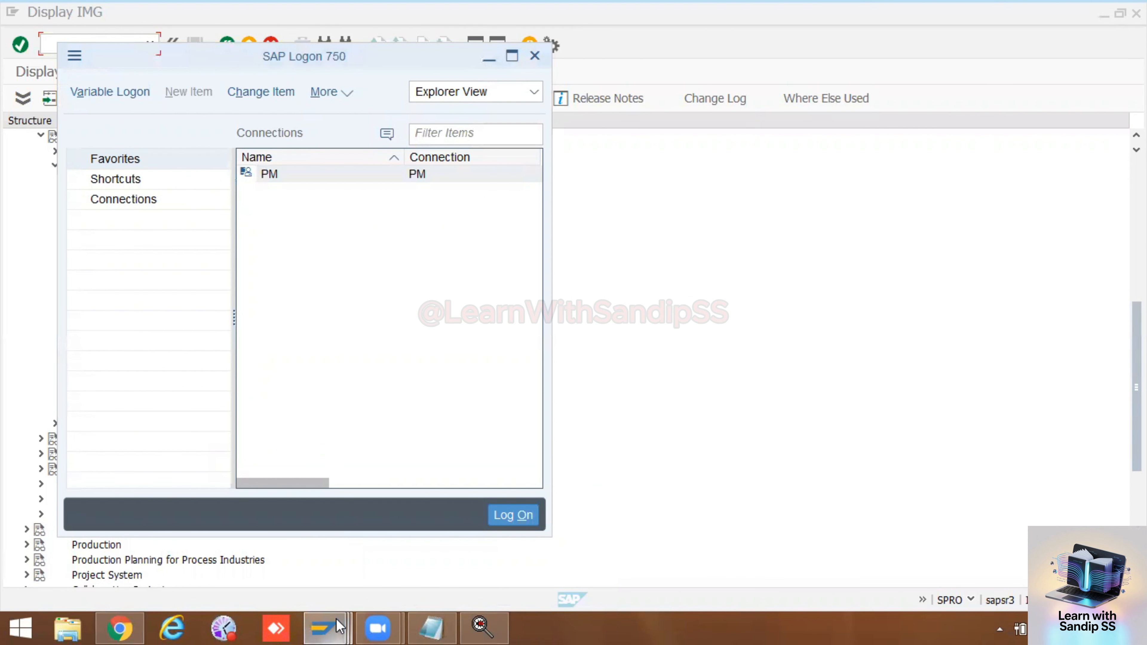
Step: From the Display IMG session, open transaction IE03 in a new session and display equipment 10006576
click(337, 619)
click(465, 547)
click(73, 45)
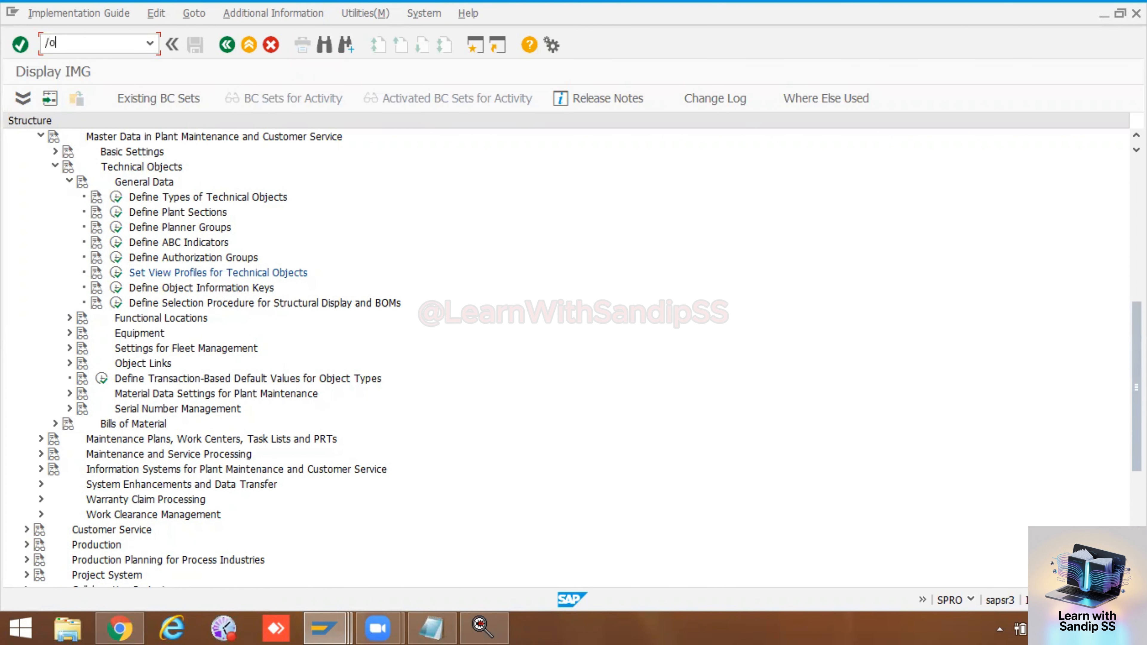
key(Return)
key(BackSpace)
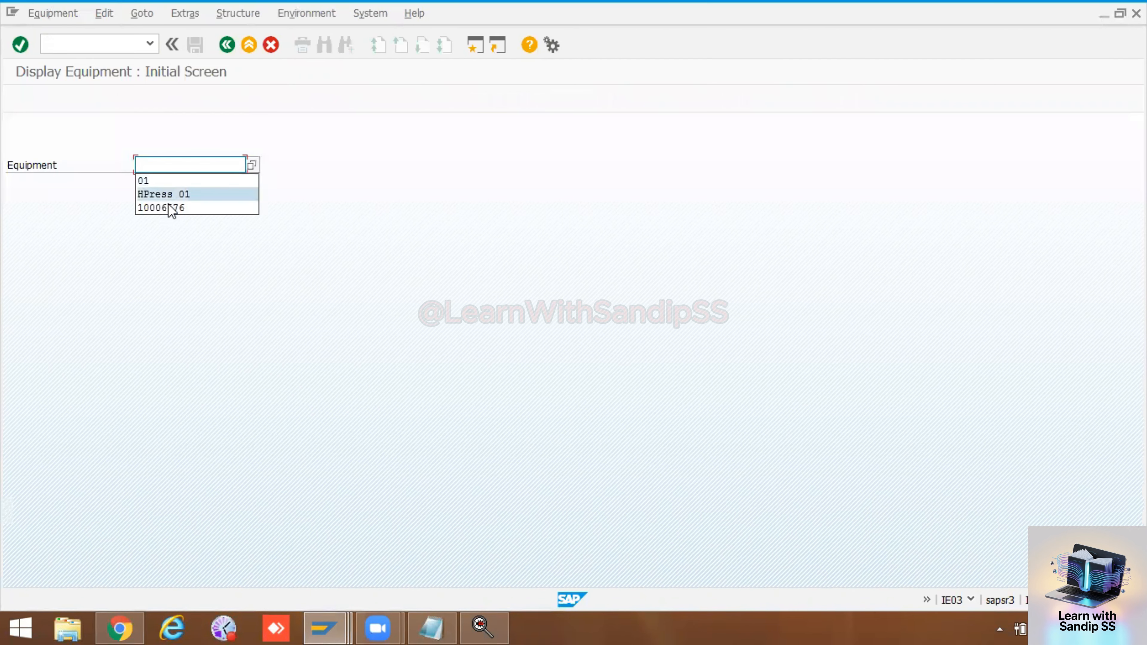
click(168, 204)
key(Return)
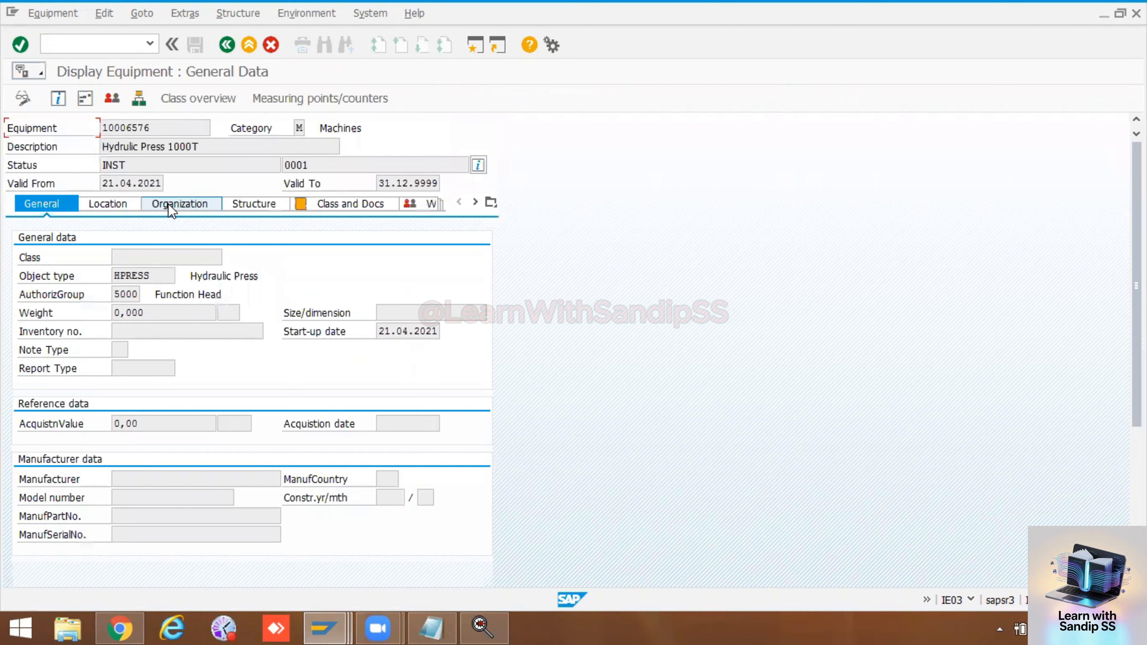
Step: Examine which view tabs equipment 10006576 offers and which equipment category it belongs to
click(476, 202)
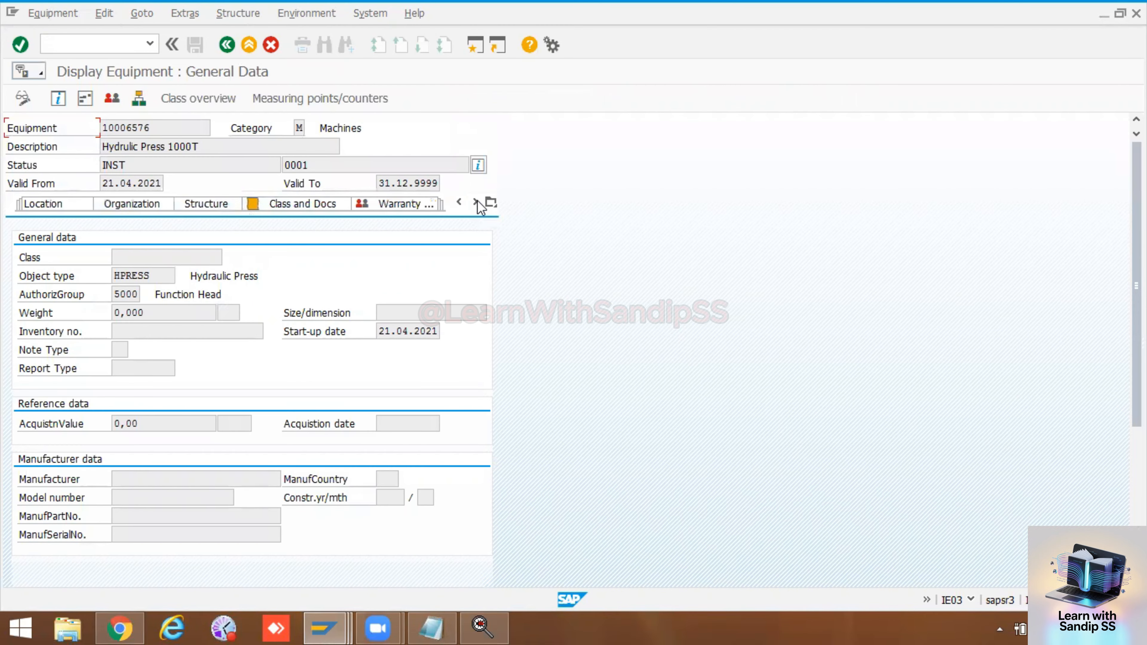
click(476, 201)
click(476, 202)
click(491, 202)
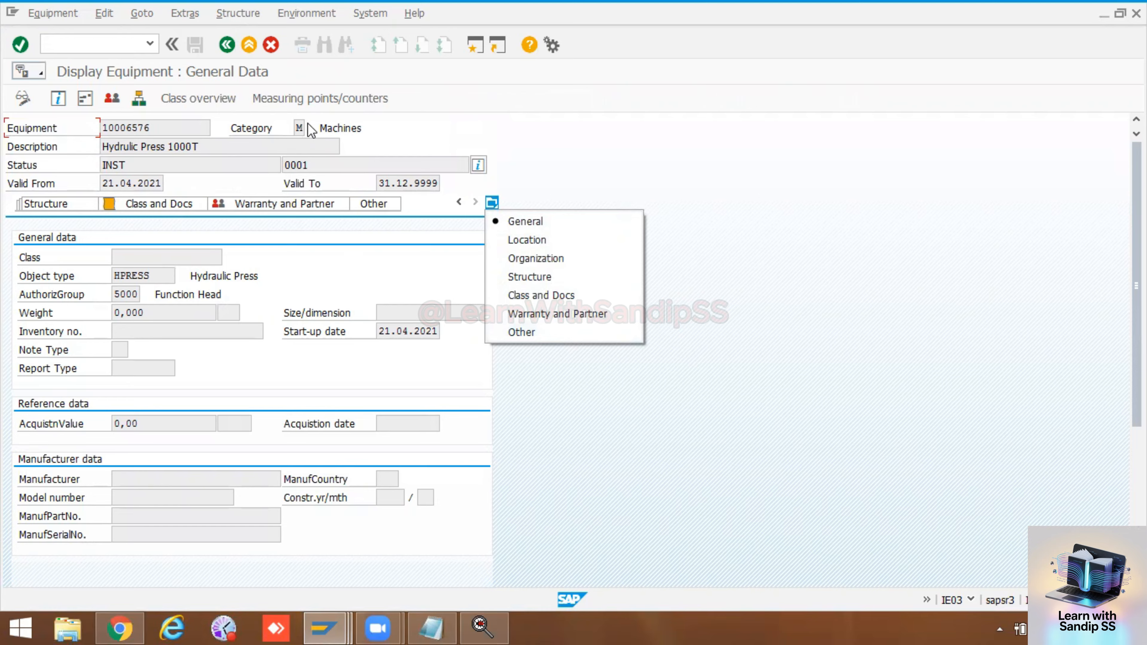
click(302, 128)
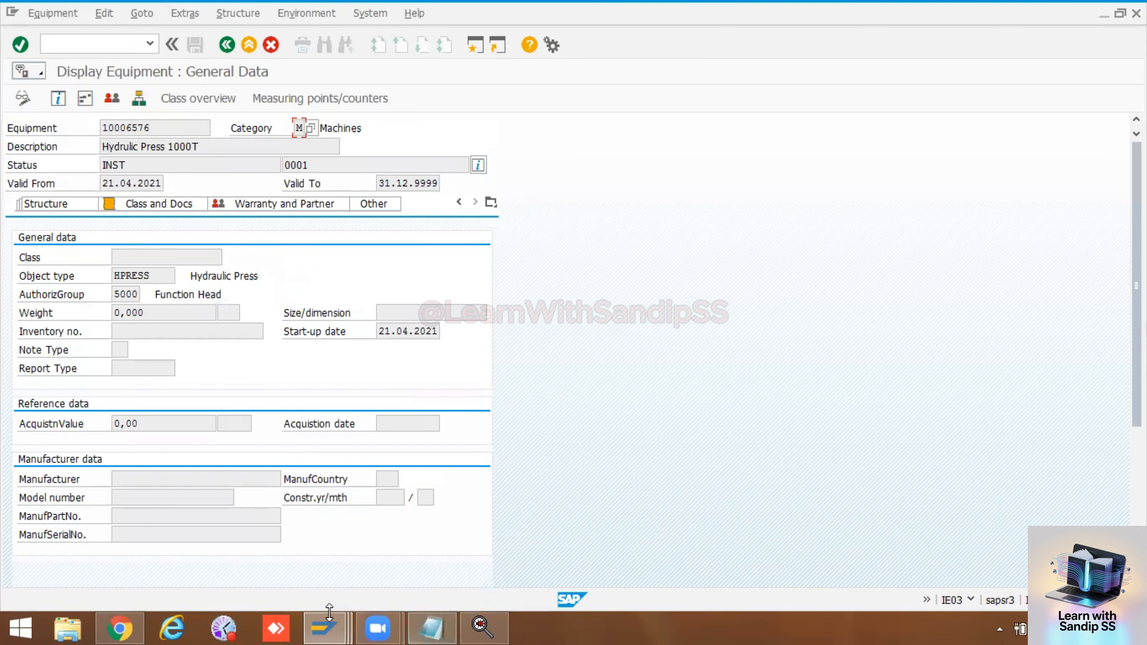
Step: Switch to the Display IMG session, review the view profiles defined for technical objects and return to the structure
mouse_move(332, 618)
click(418, 542)
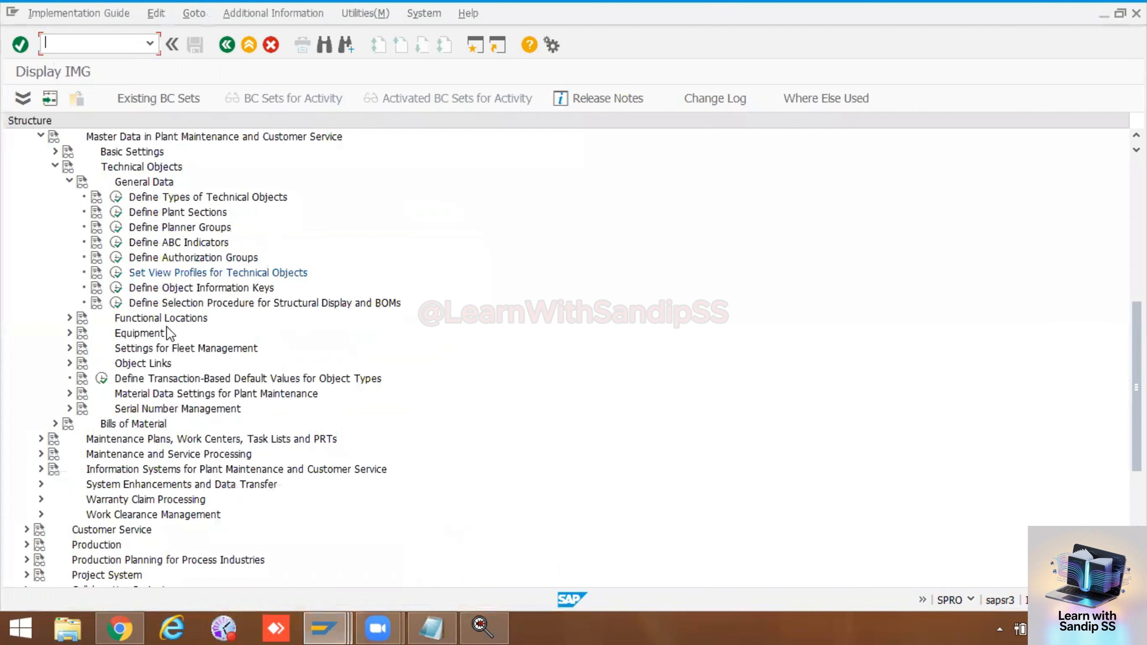
click(115, 272)
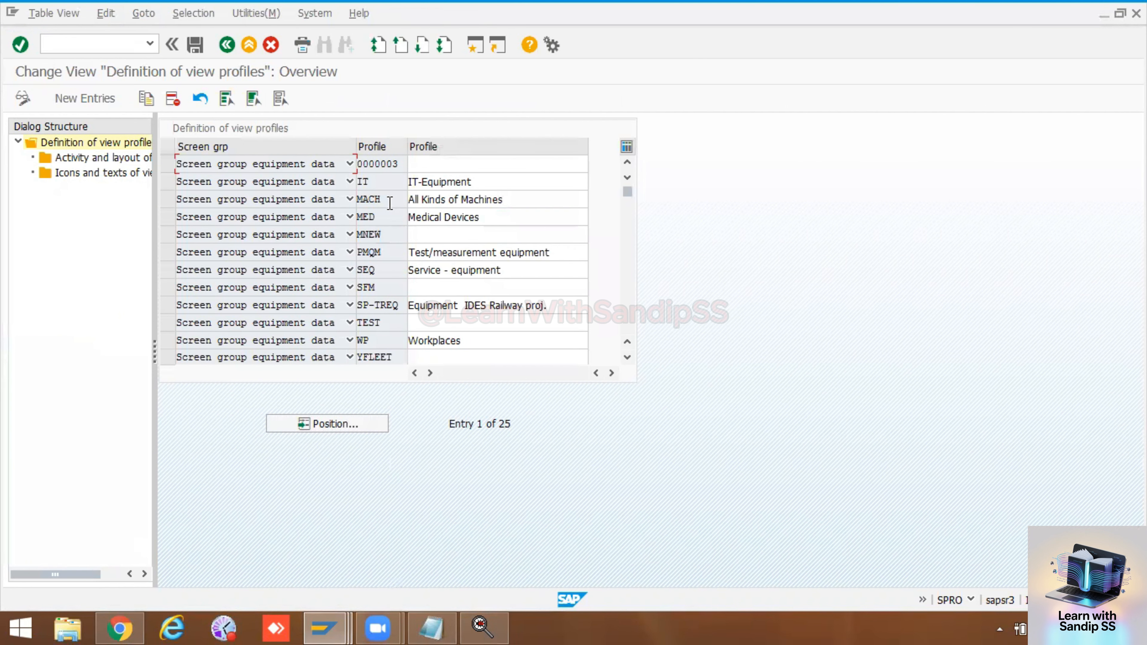
scroll(376, 211, down, 2)
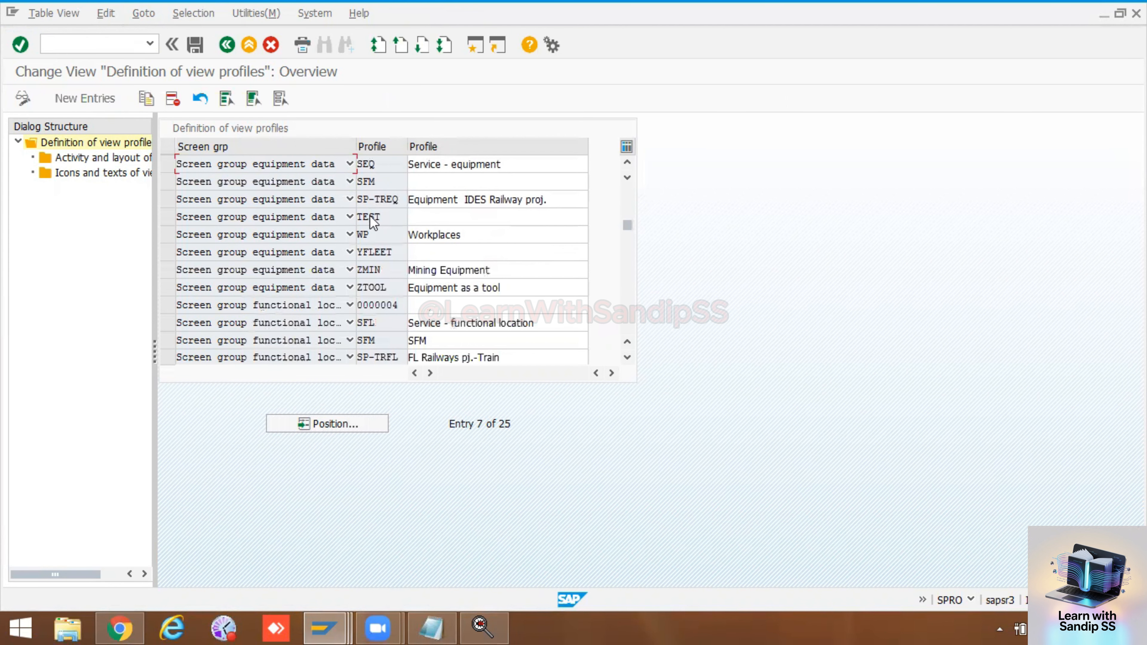
click(228, 44)
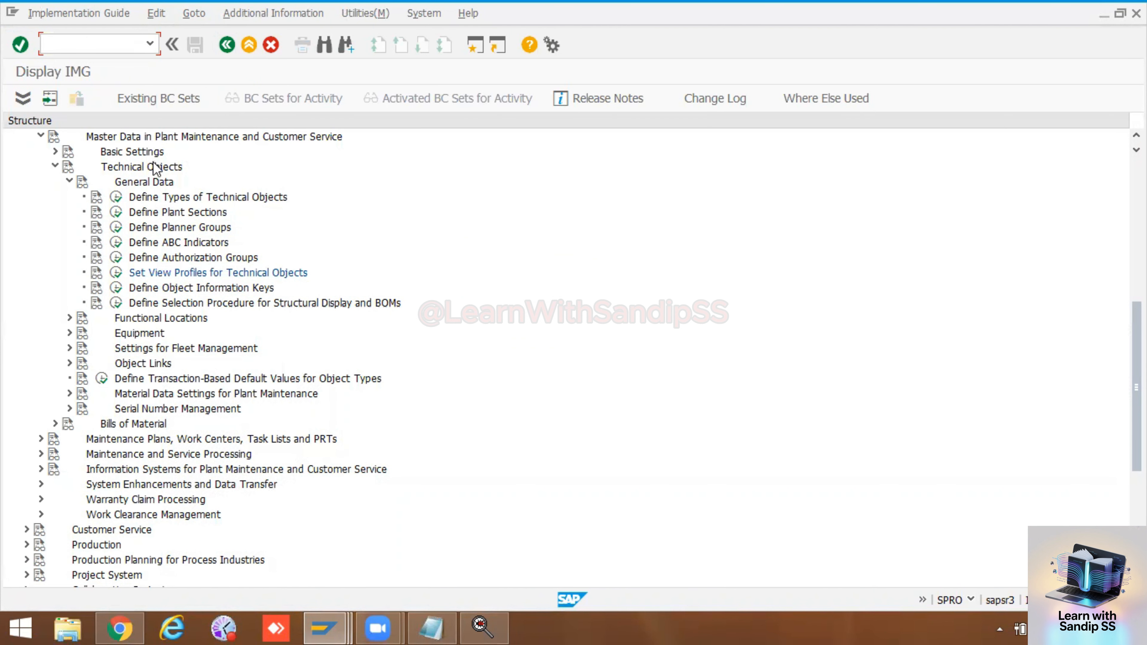
Step: Open the Maintain Equipment Category activity found under Equipment Categories in the Equipment customizing
click(69, 332)
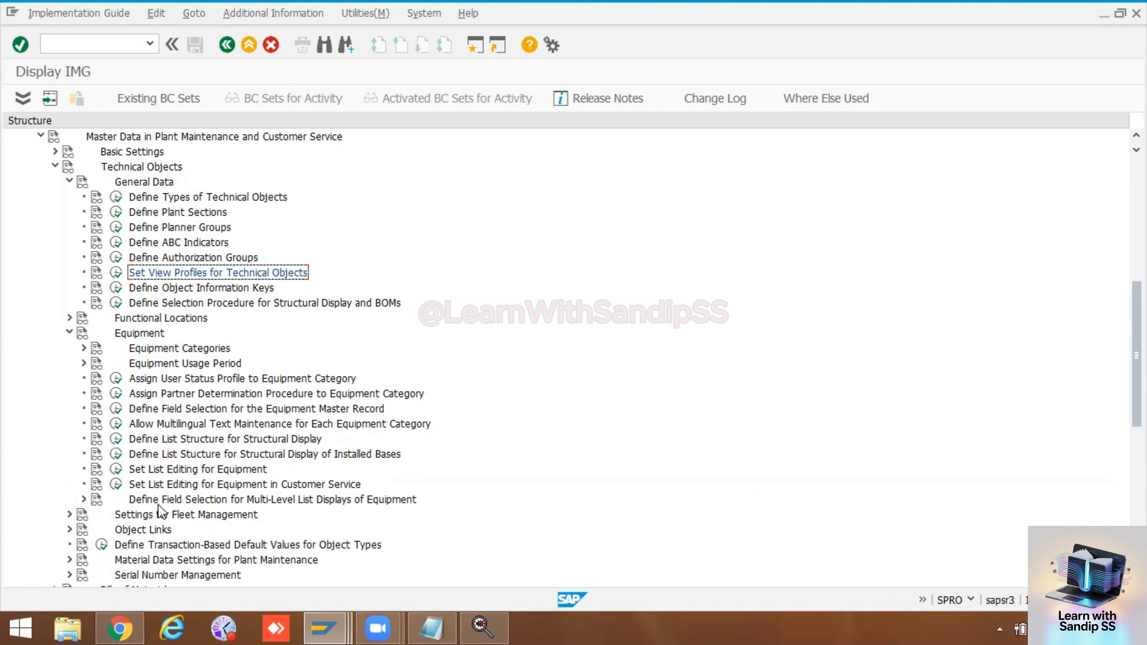
click(84, 500)
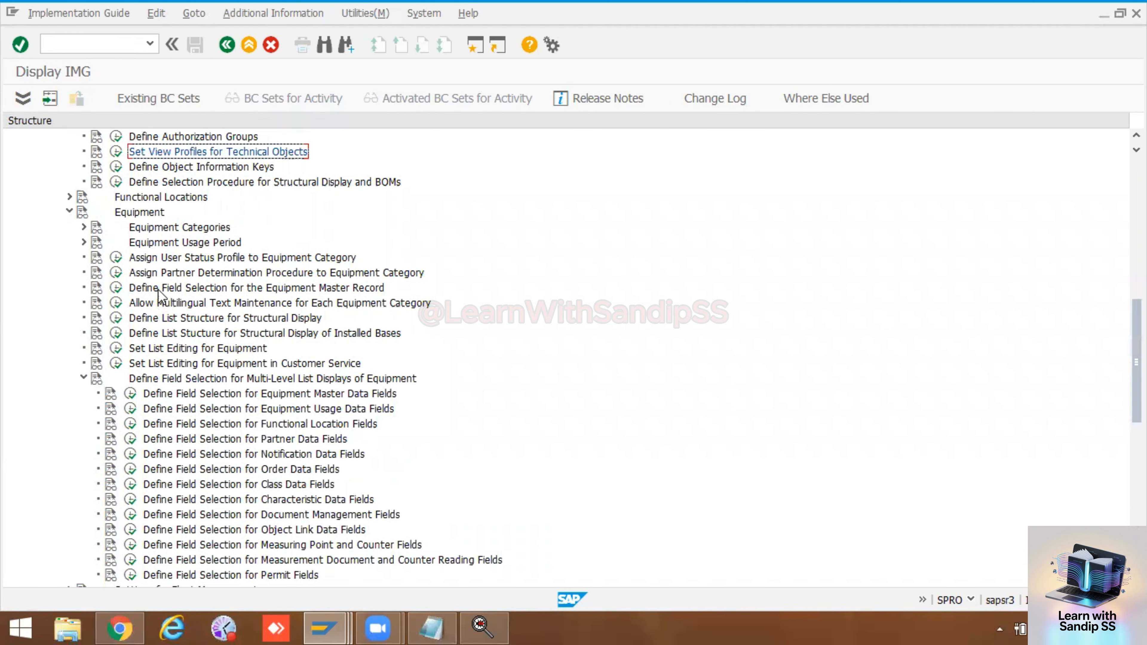
click(84, 225)
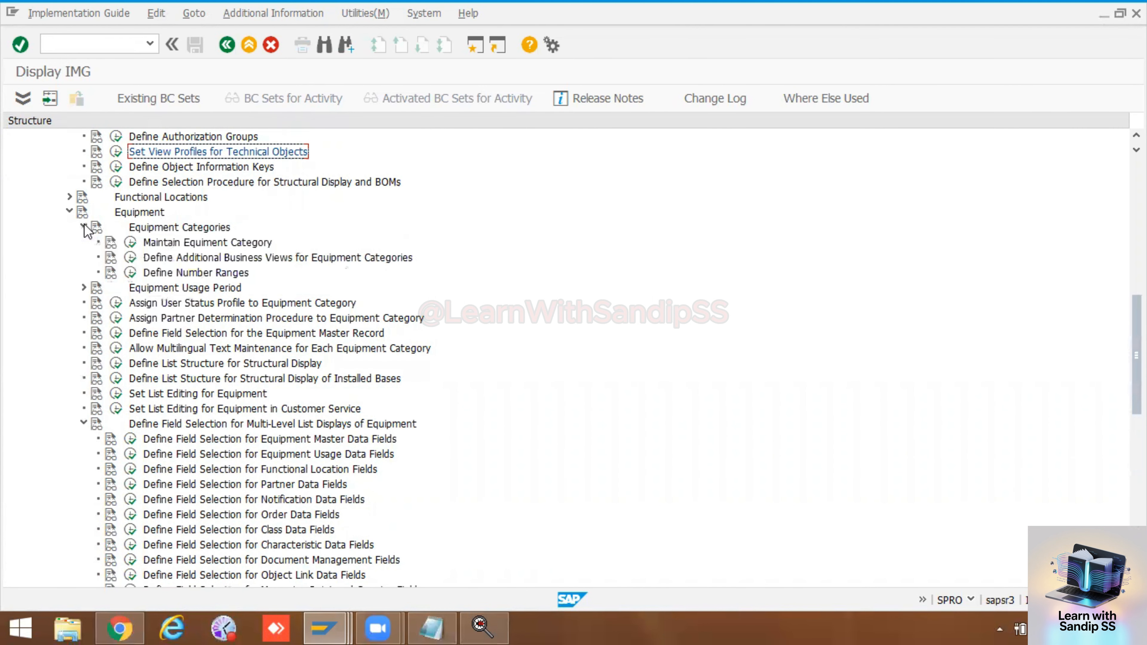
click(131, 243)
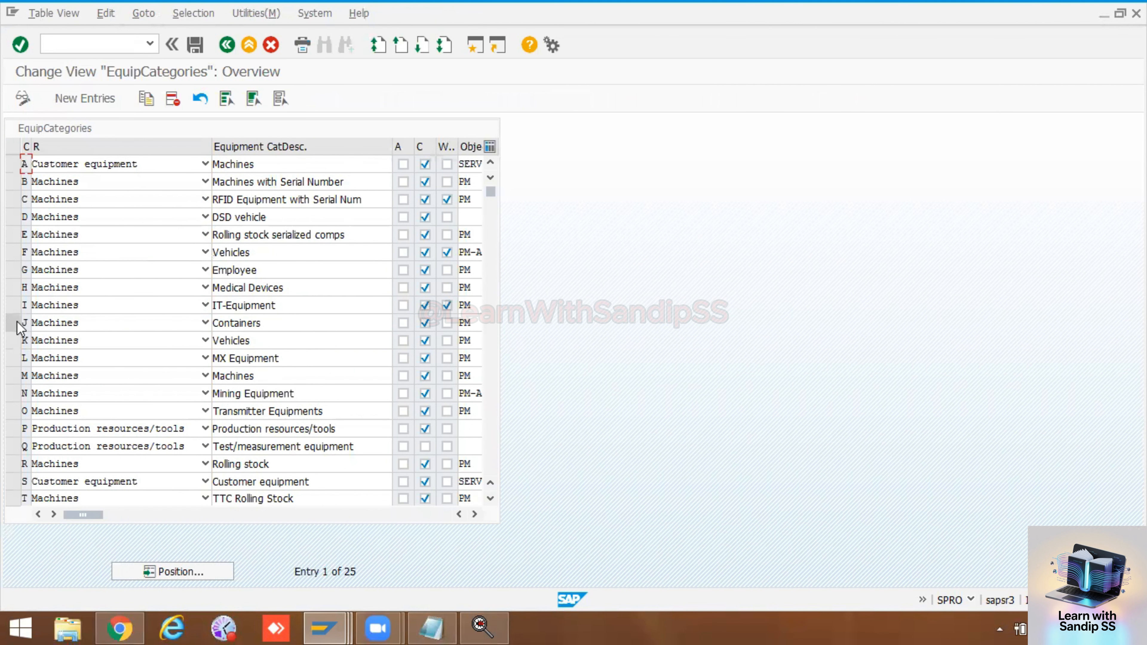
Step: Check which view profile is assigned to equipment category M and return to the IMG structure
click(13, 375)
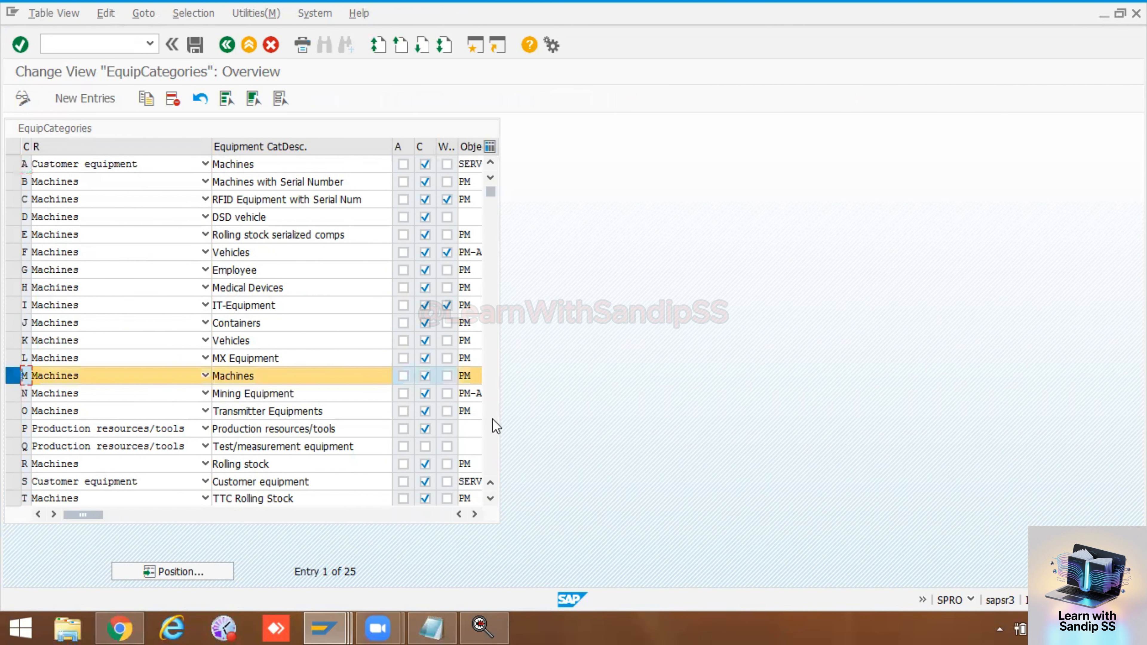
click(474, 515)
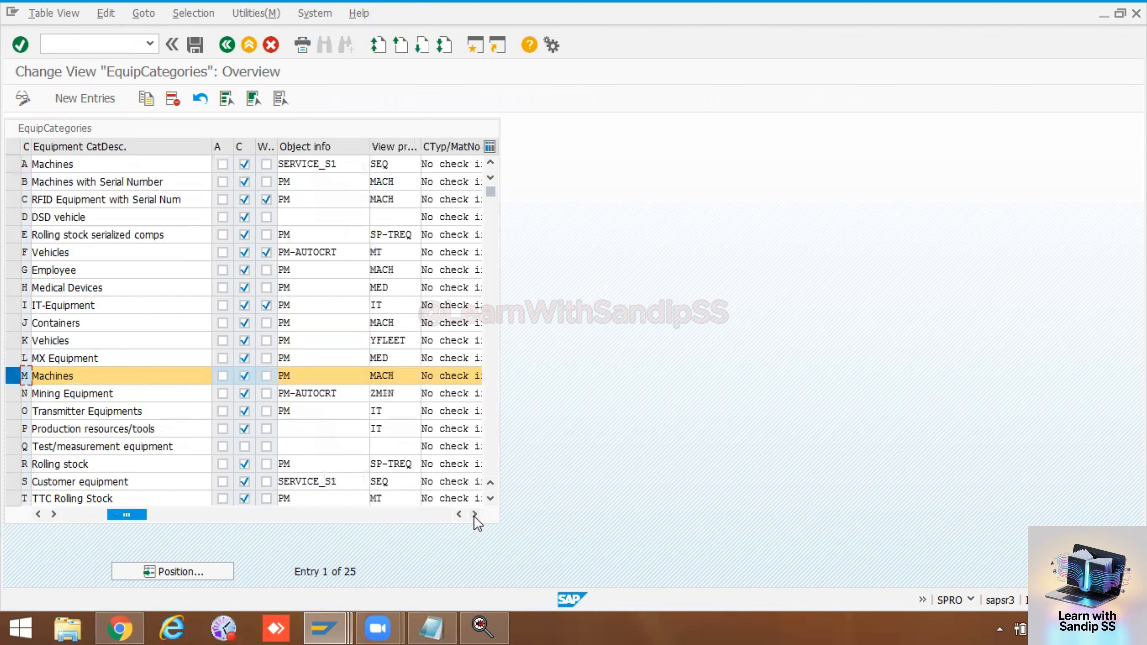
double_click(396, 375)
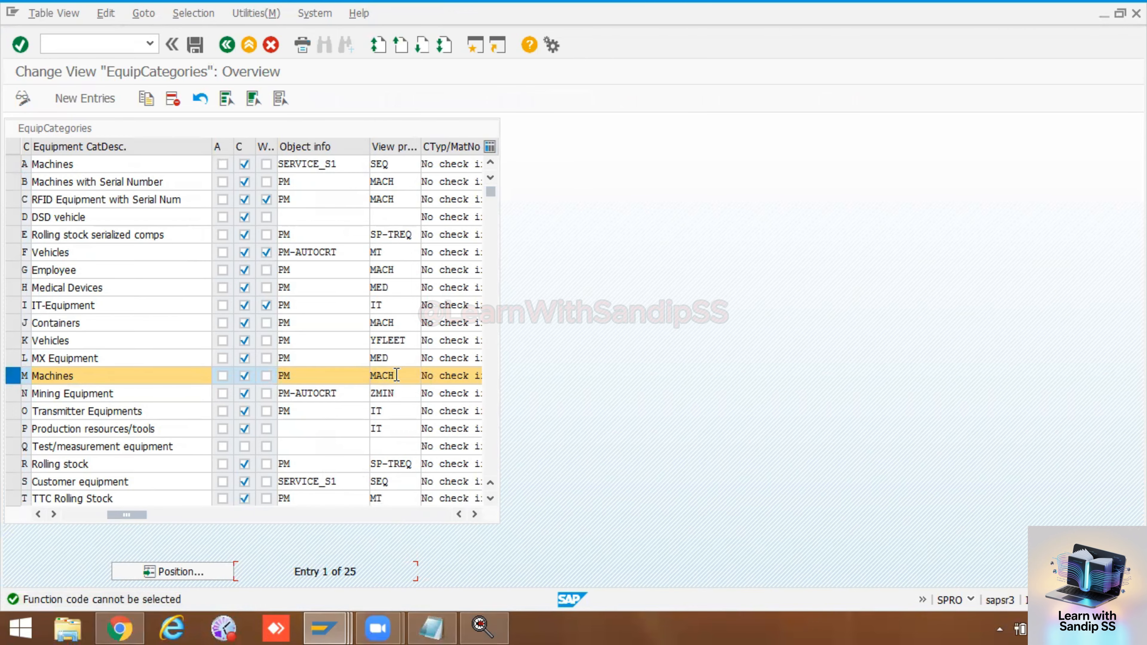
click(227, 45)
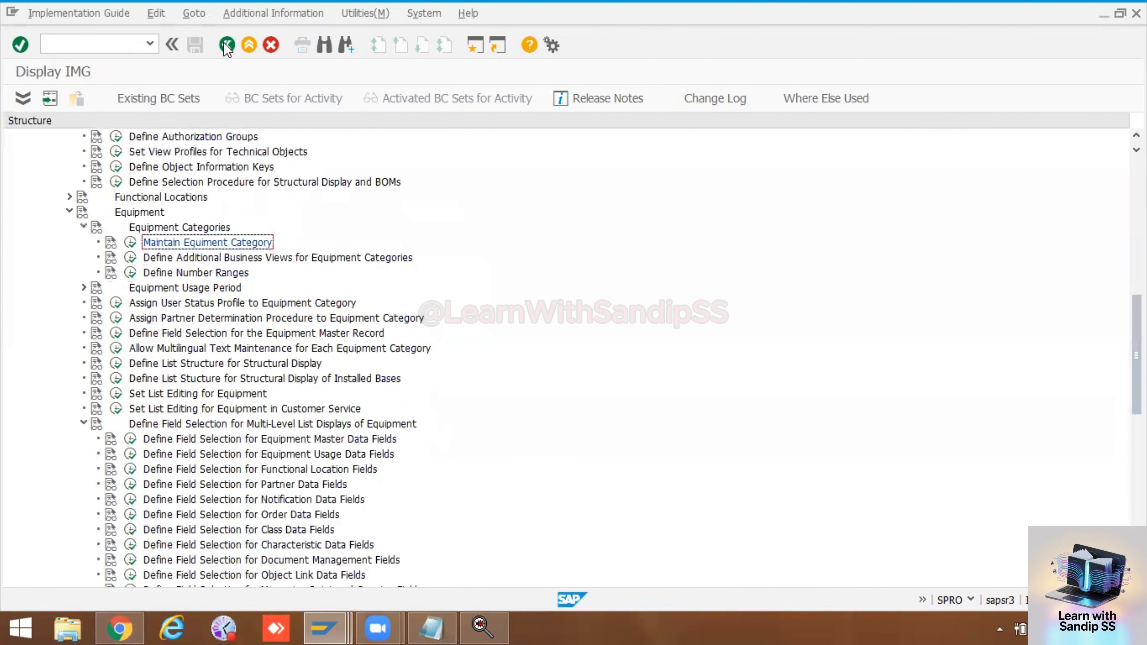
Step: Open Set View Profiles for Technical Objects and display the activity and layout of views for equipment view profile MACH
scroll(215, 214, up, 2)
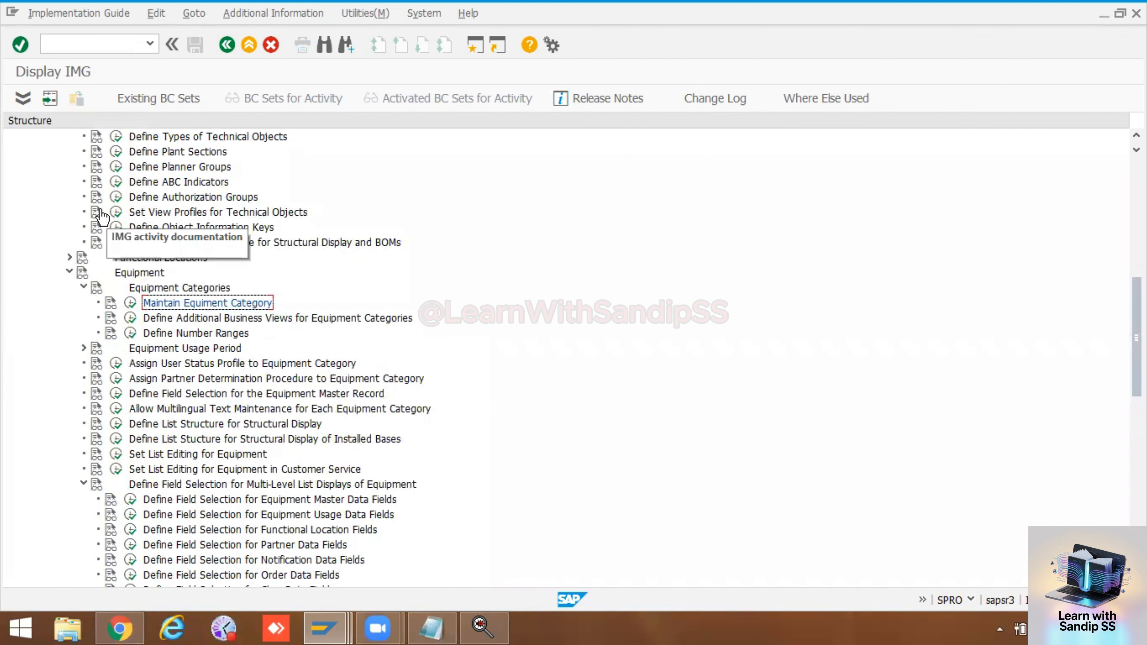
click(116, 212)
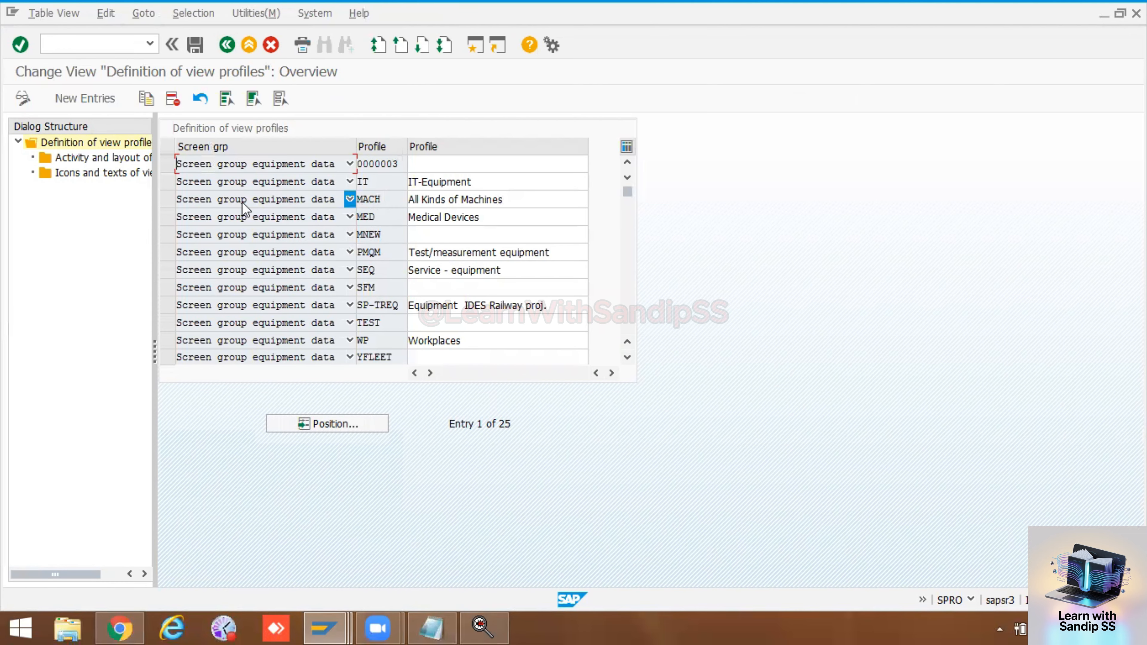
click(167, 199)
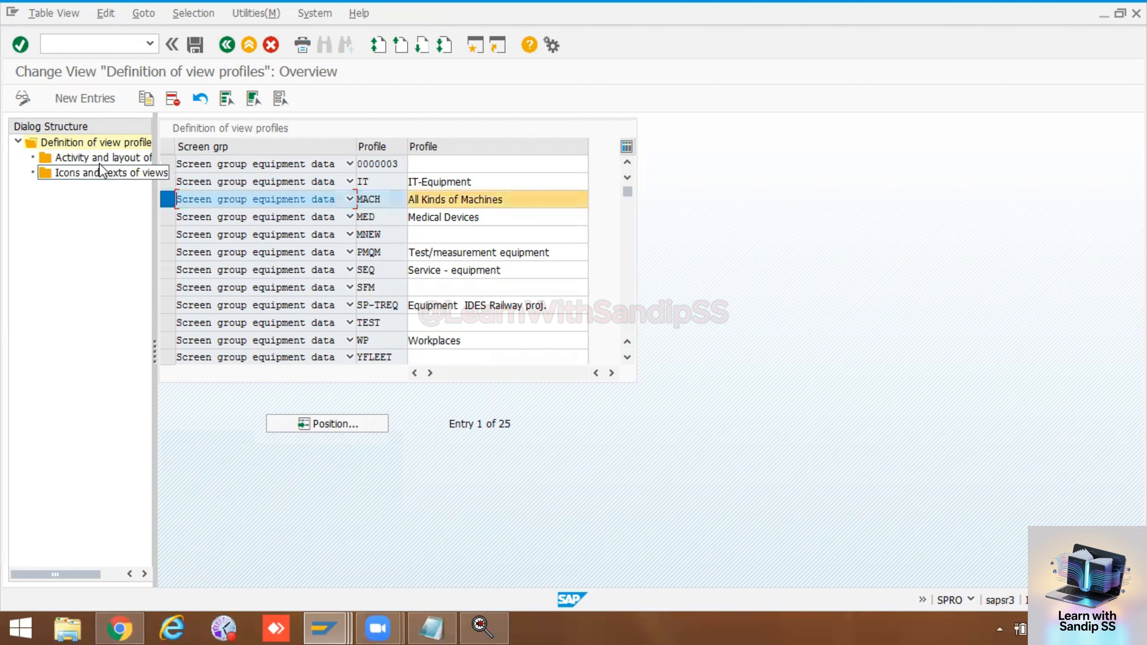
double_click(87, 158)
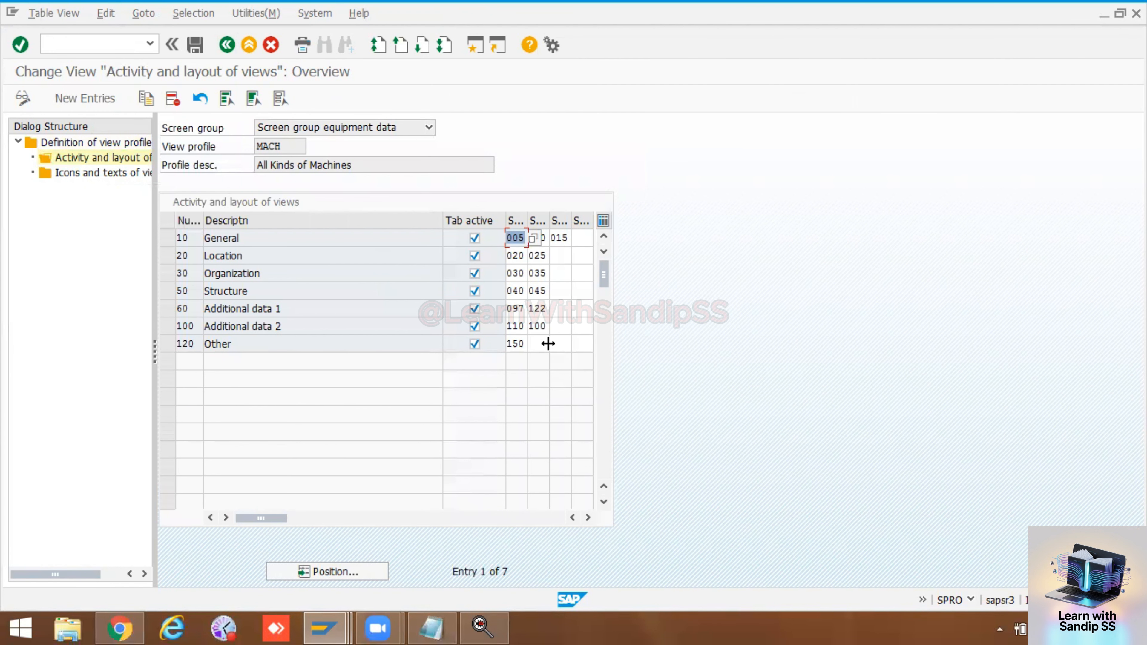
click(537, 344)
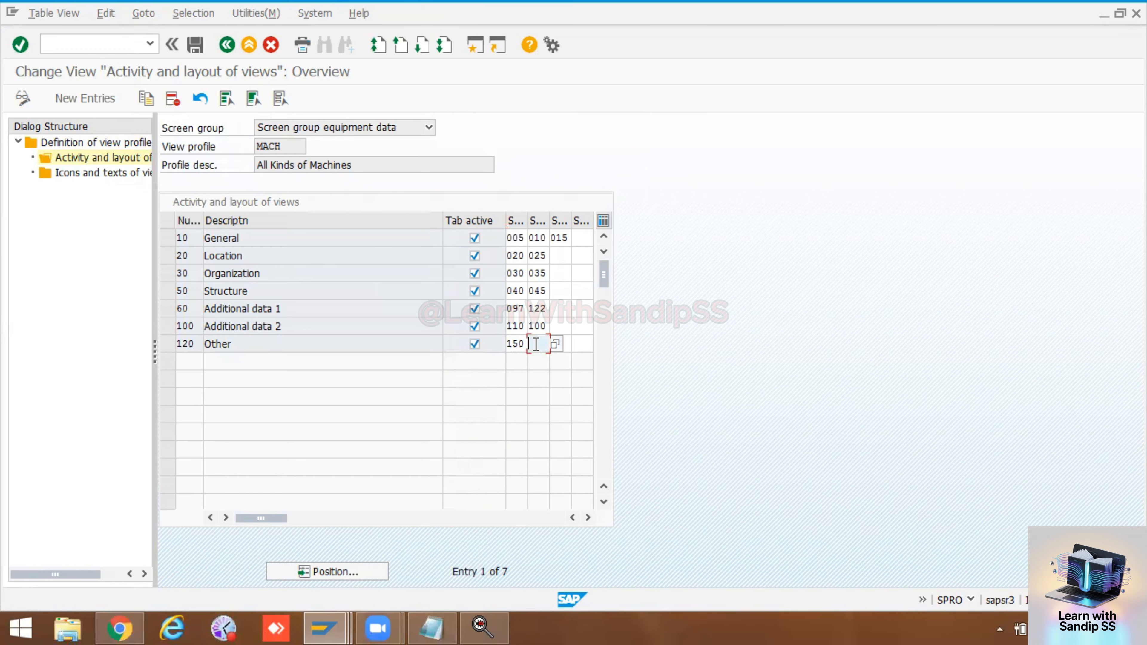
click(552, 347)
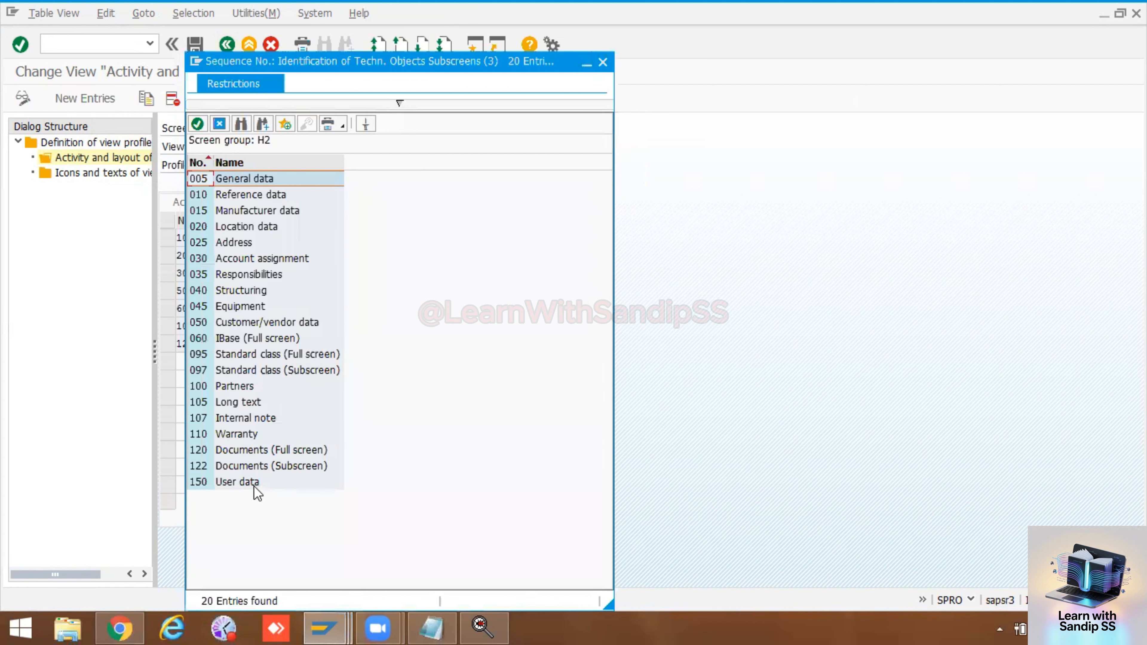
double_click(244, 482)
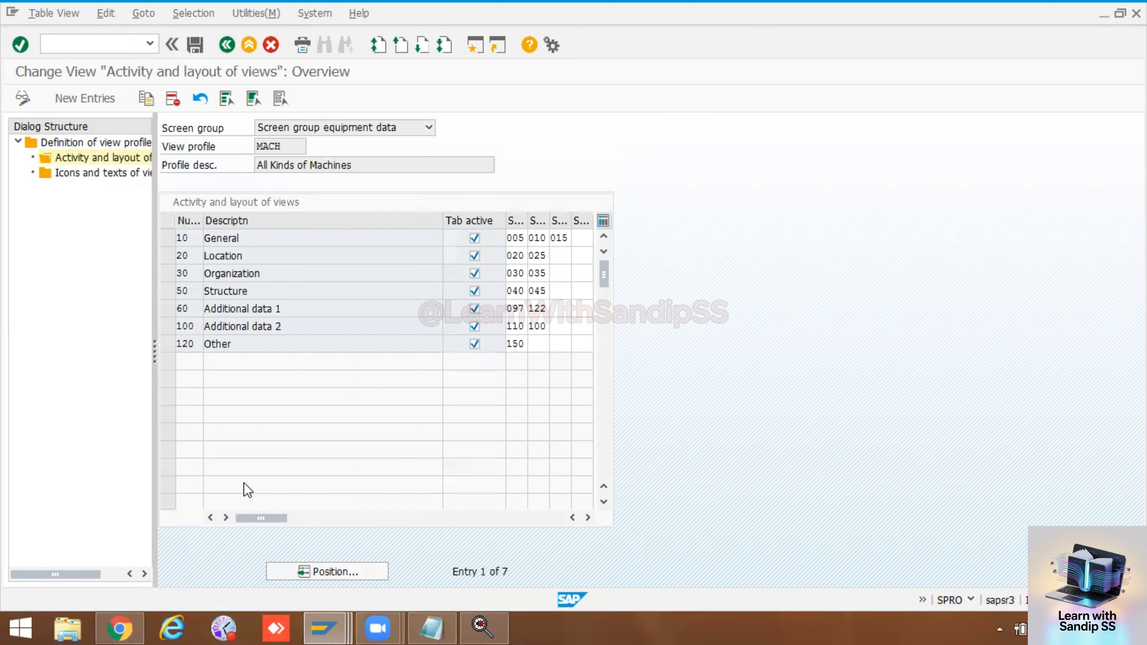
click(567, 344)
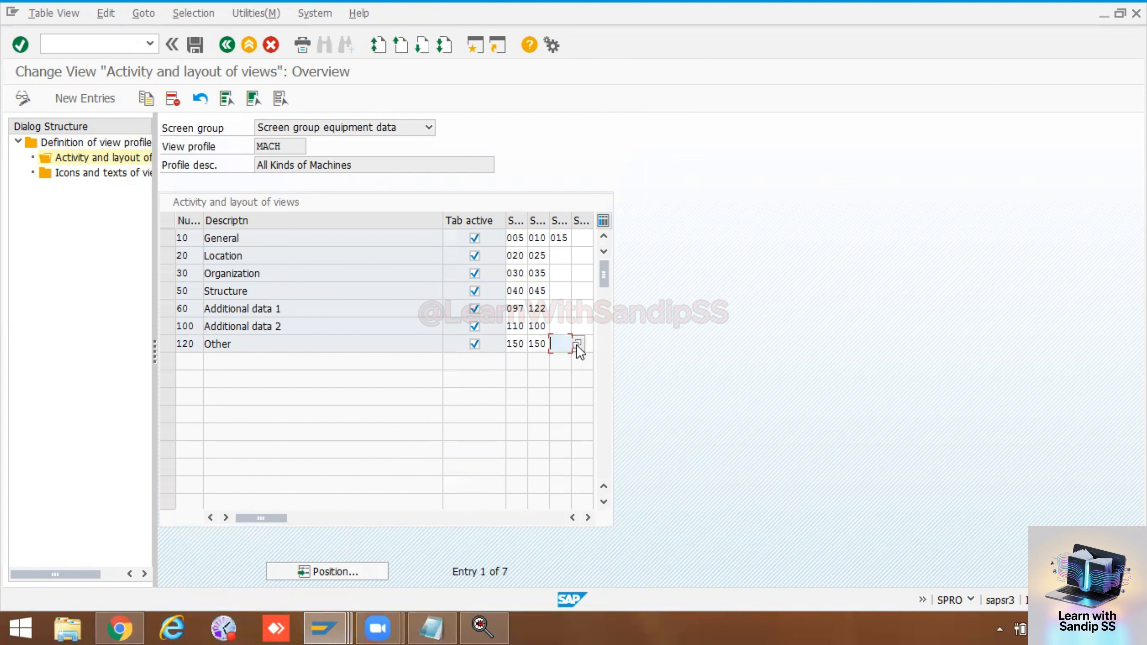
click(578, 345)
click(609, 63)
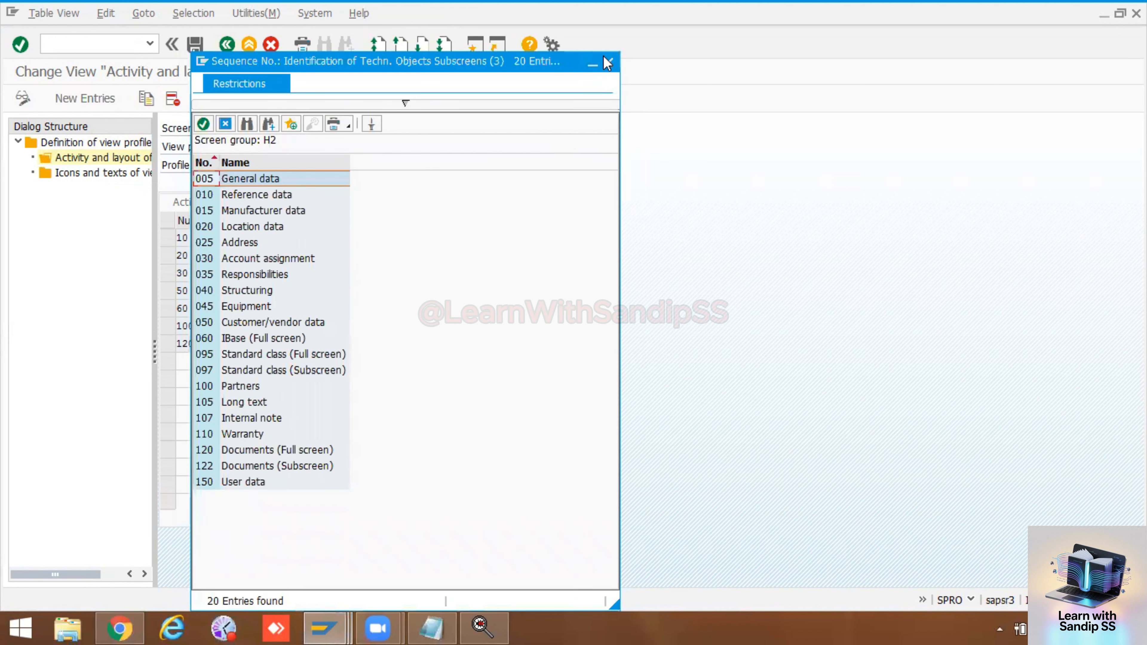
click(545, 344)
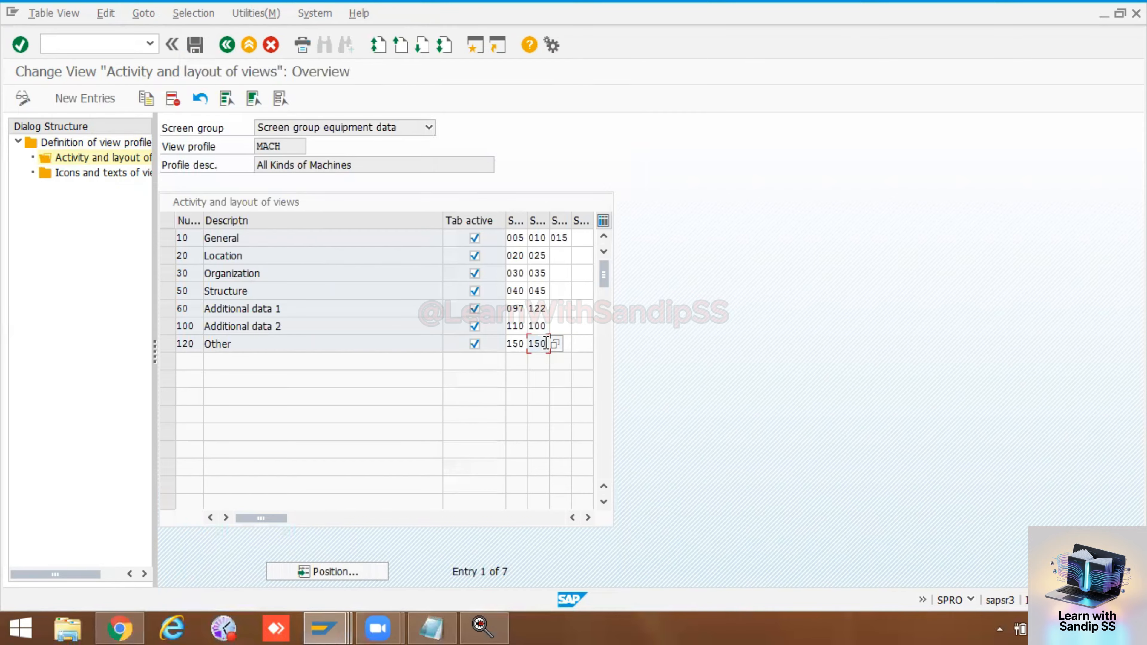
key(BackSpace)
key(BackSpace)
key(BackSpace)
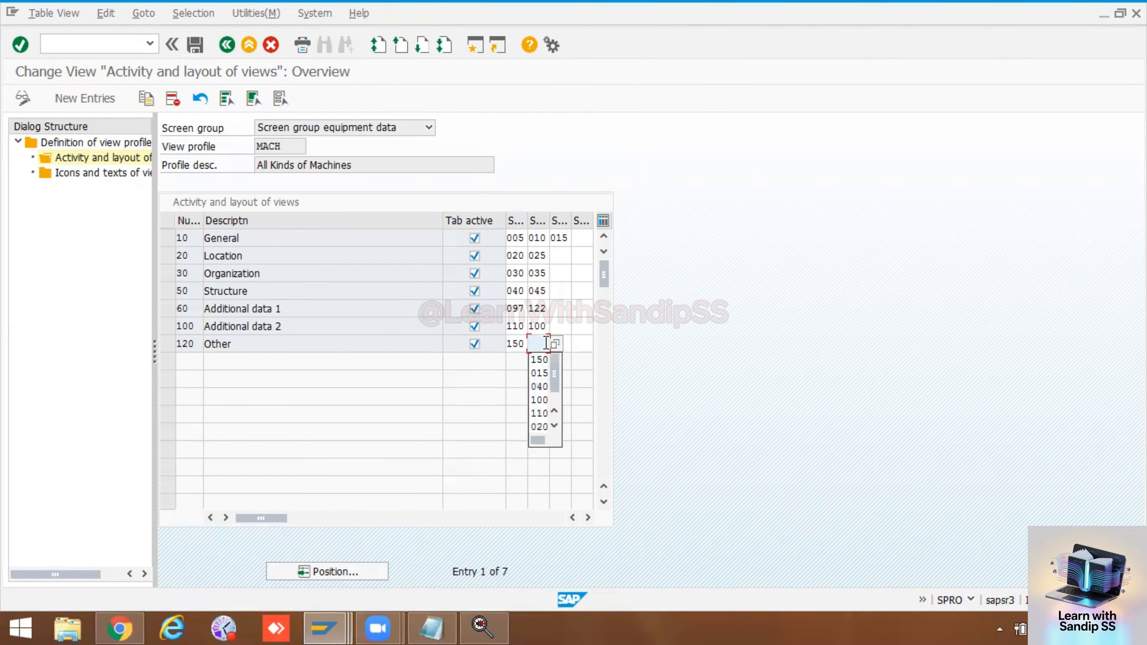
Step: Assign 105 Long text as the second subscreen of the Other tab in view profile MACH
click(553, 343)
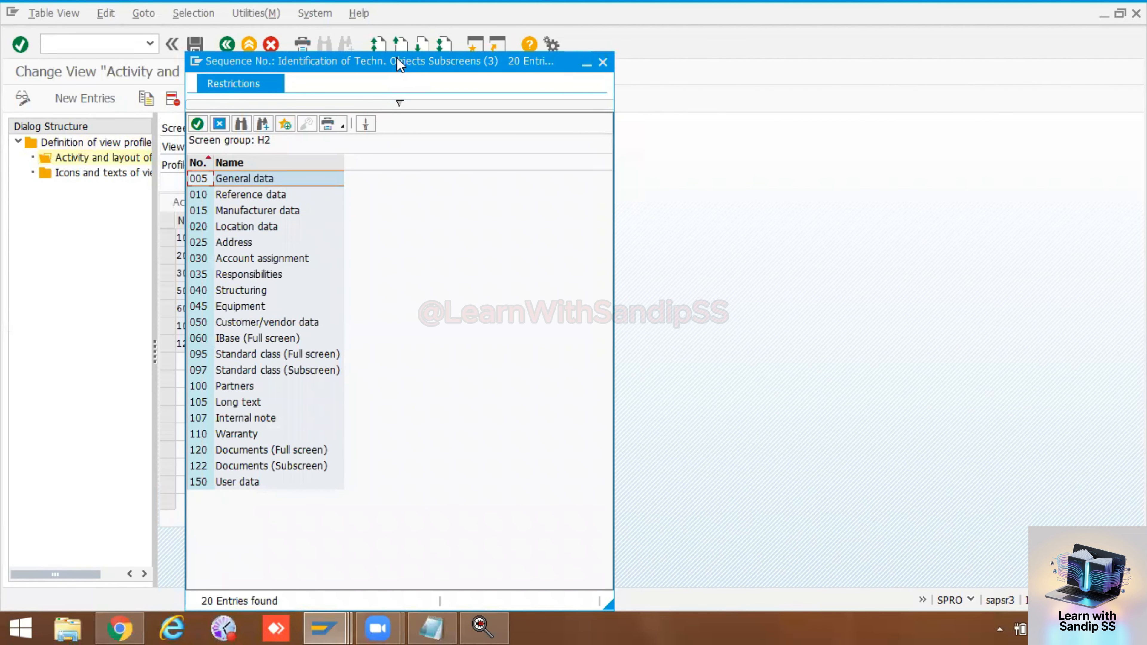
drag(407, 64, 854, 72)
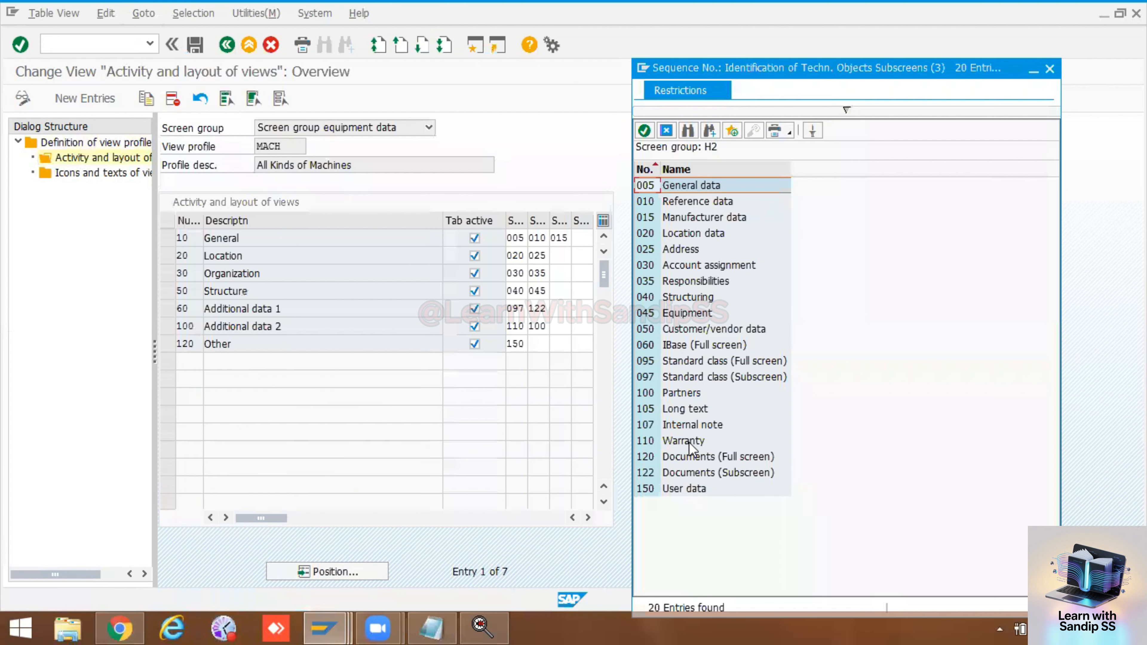
double_click(689, 409)
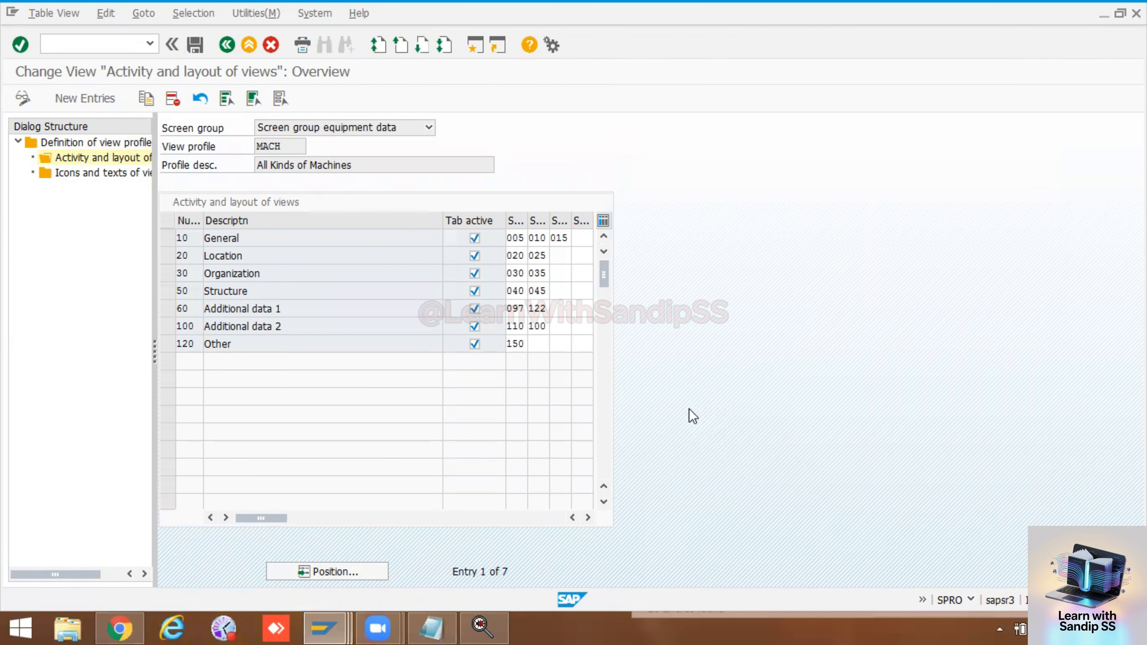
Step: Assign 122 Documents (Subscreen) as the Other tab's third subscreen and save the profile to the PM Training customizing request
click(576, 344)
click(565, 343)
click(578, 346)
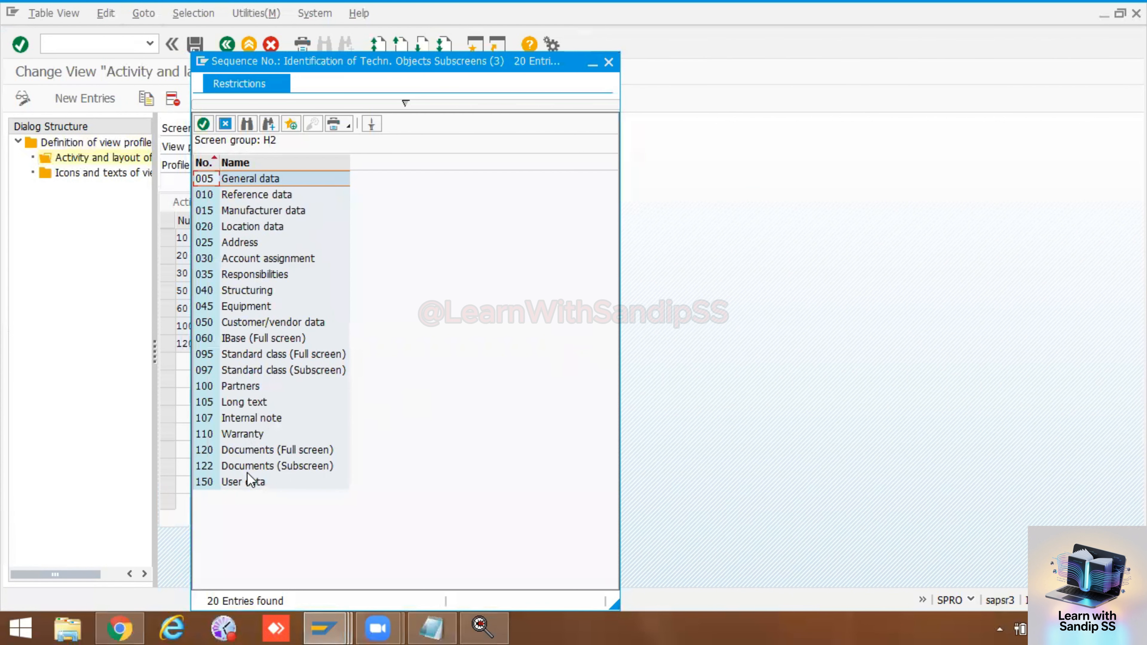
double_click(251, 465)
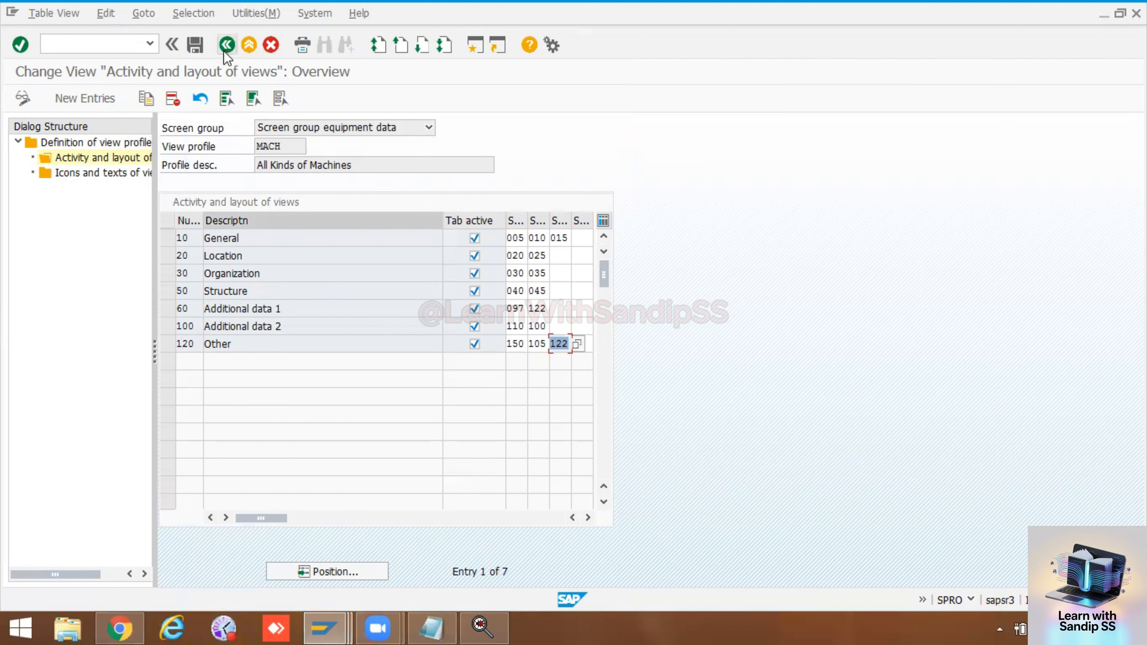
click(195, 44)
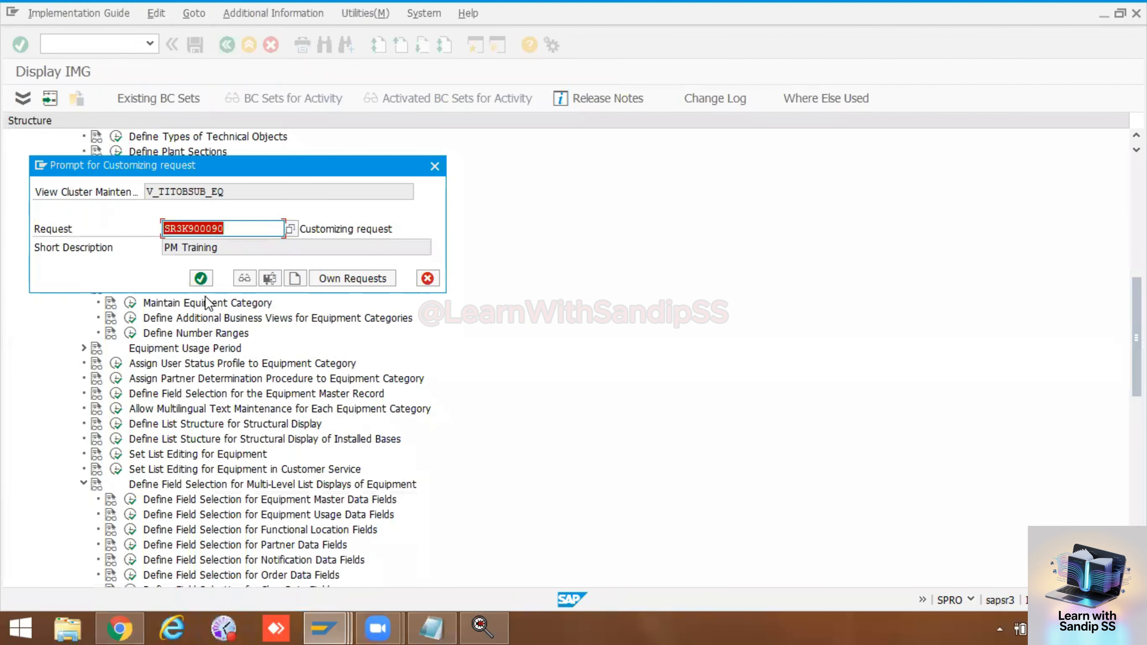
click(202, 278)
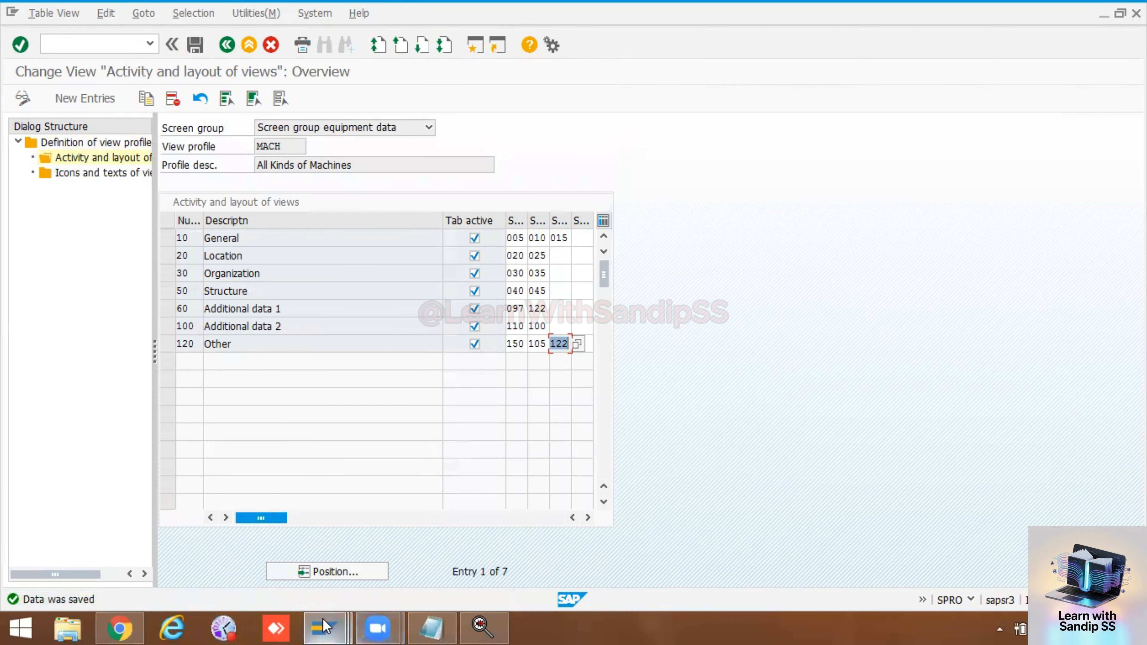
Step: Switch to the Display Equipment session and view the Other tab of equipment 10006576
mouse_move(324, 629)
click(617, 544)
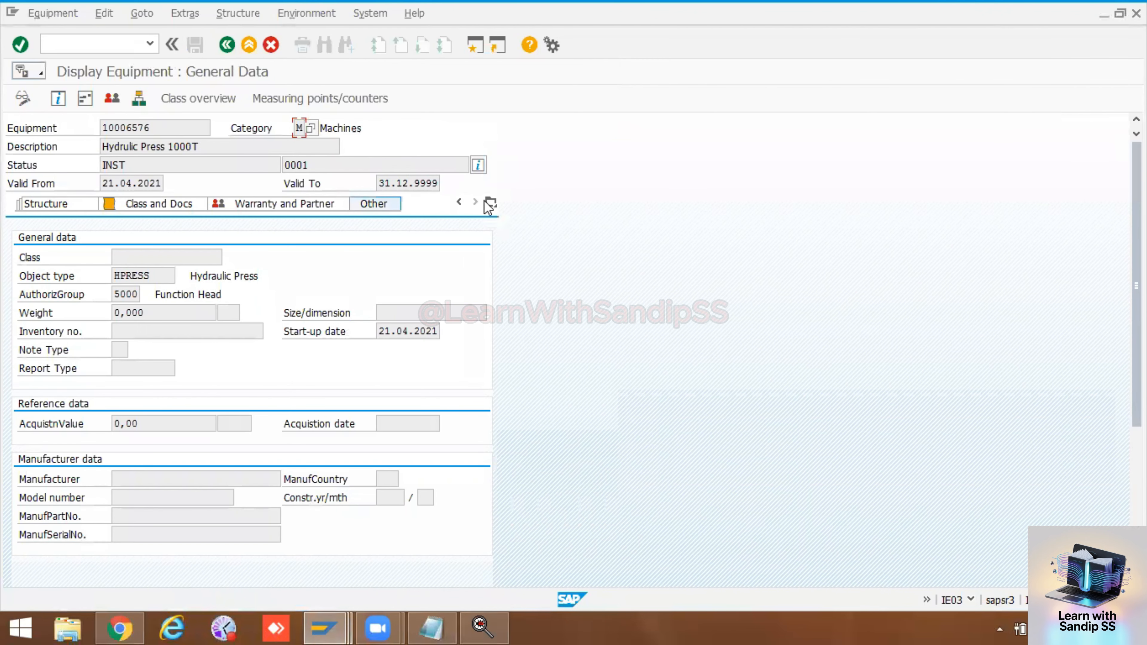
click(376, 204)
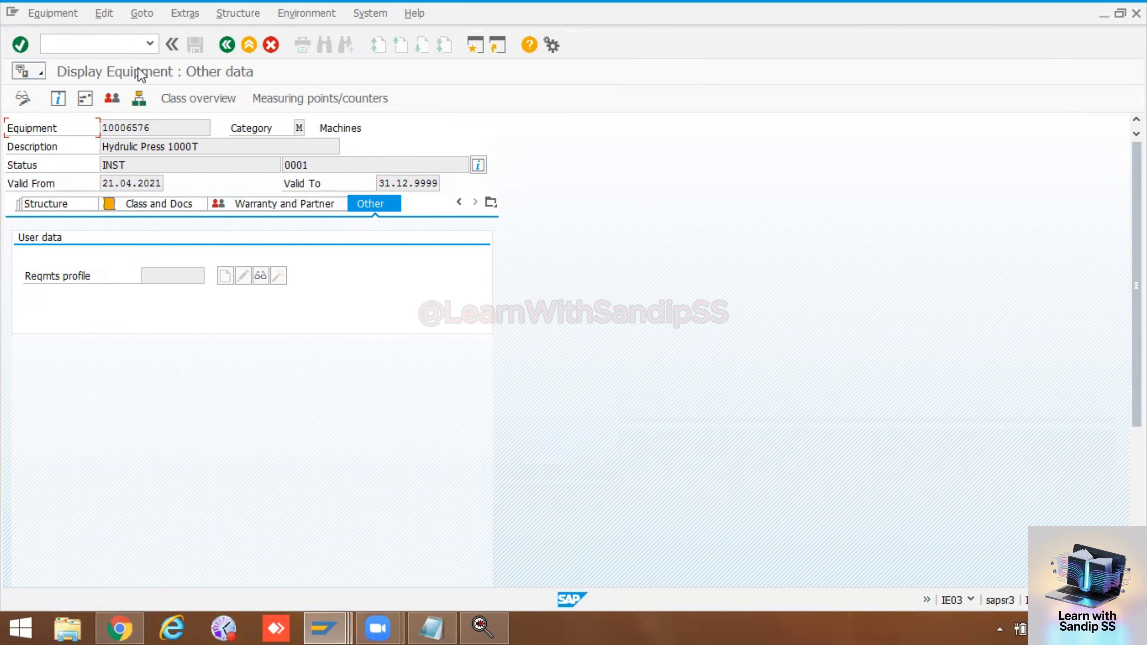
Step: Open transaction IE01 in a new session and start creating equipment of category M
text(/oie01)
key(Return)
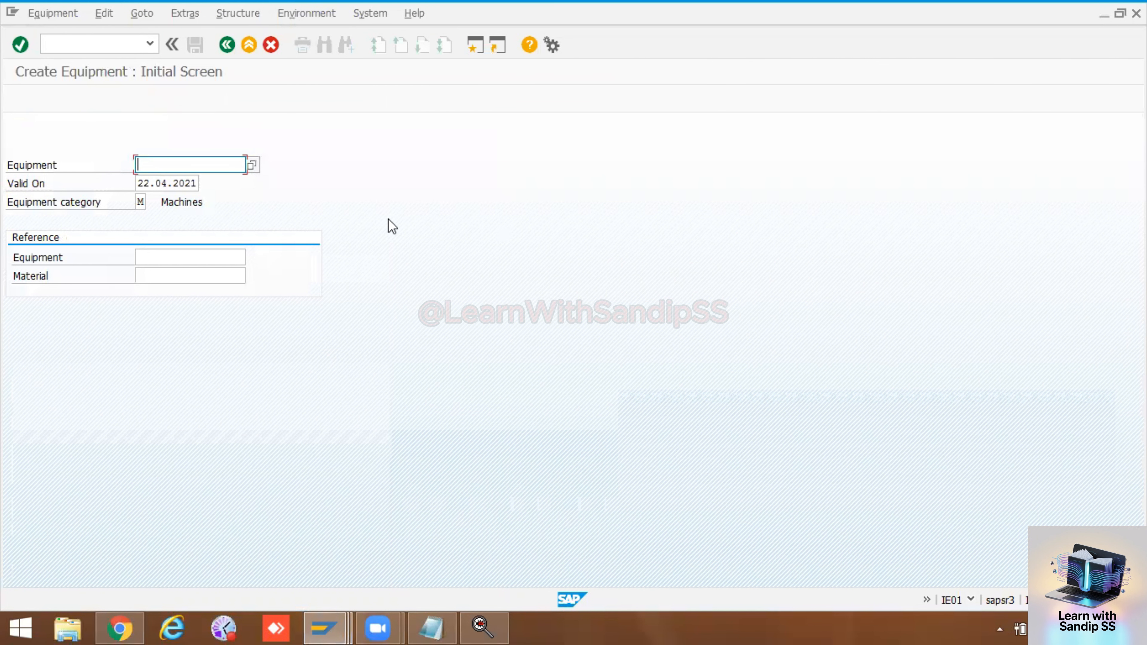
key(Return)
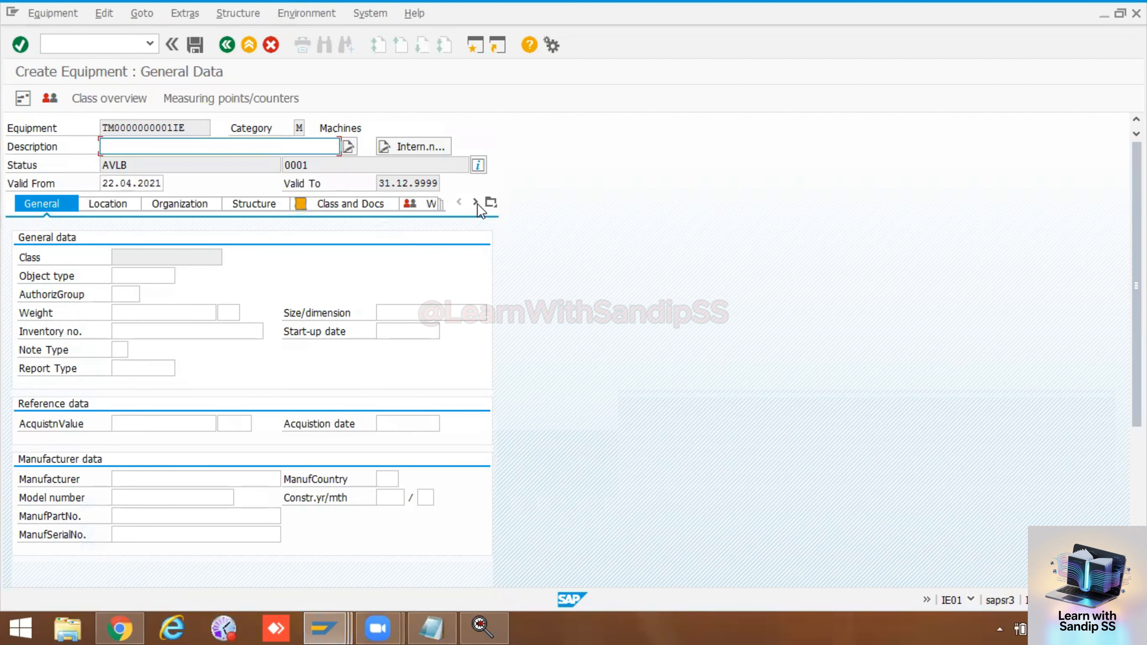
Step: Show the Other tab of the new equipment and examine its long text and linked documents sections
click(475, 203)
click(476, 202)
click(491, 203)
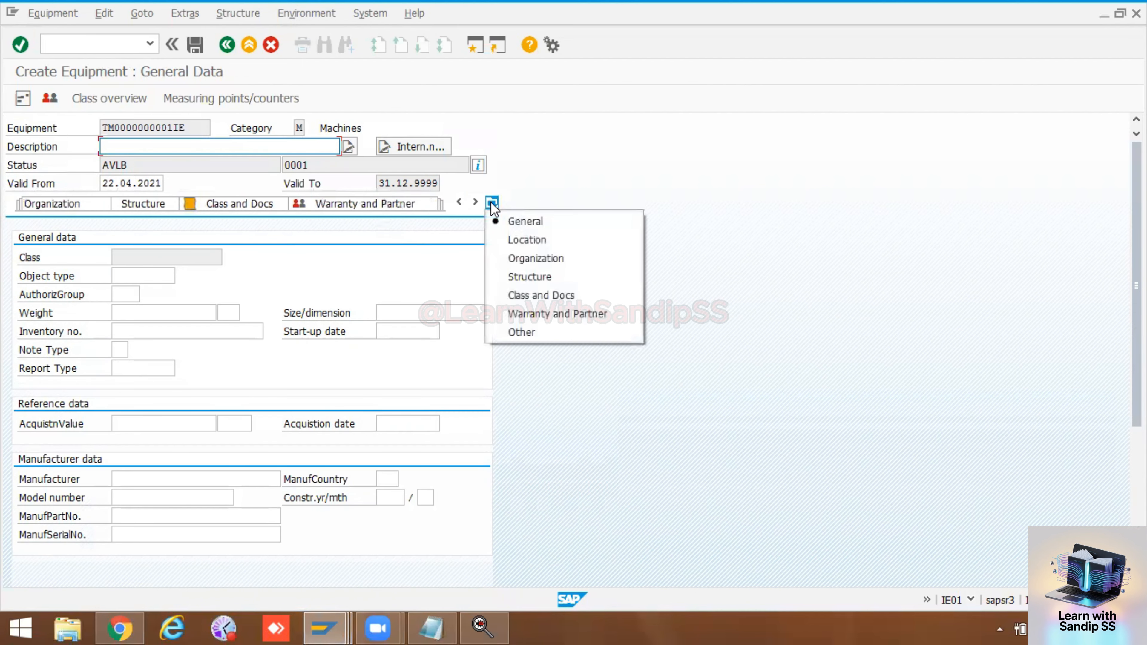
click(514, 332)
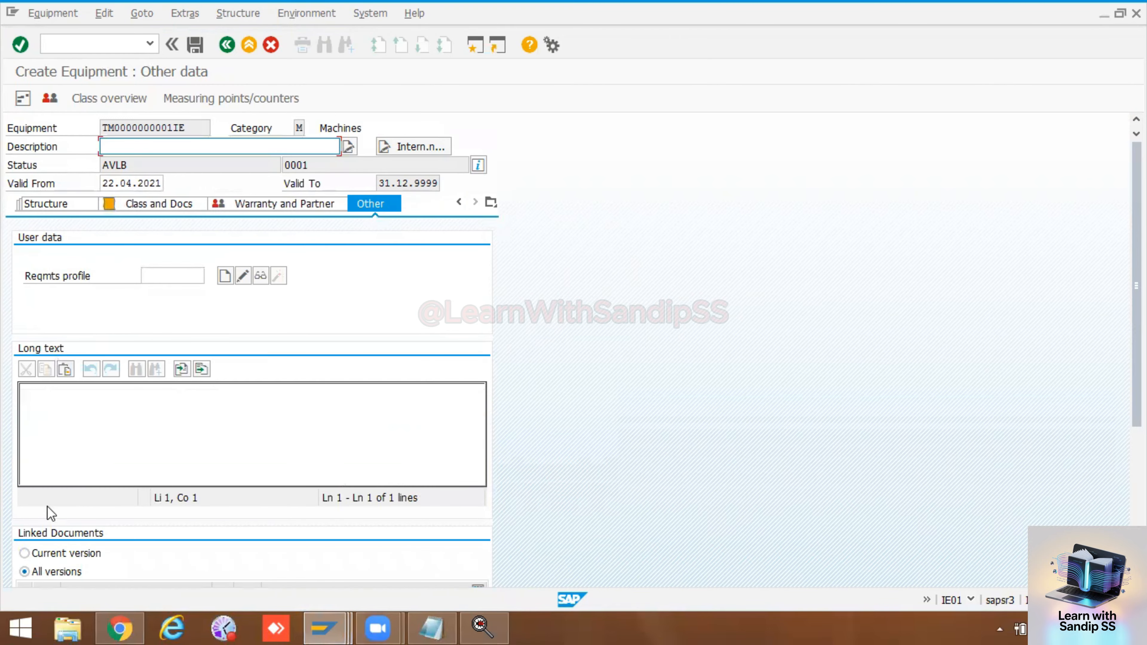
scroll(72, 557, down, 2)
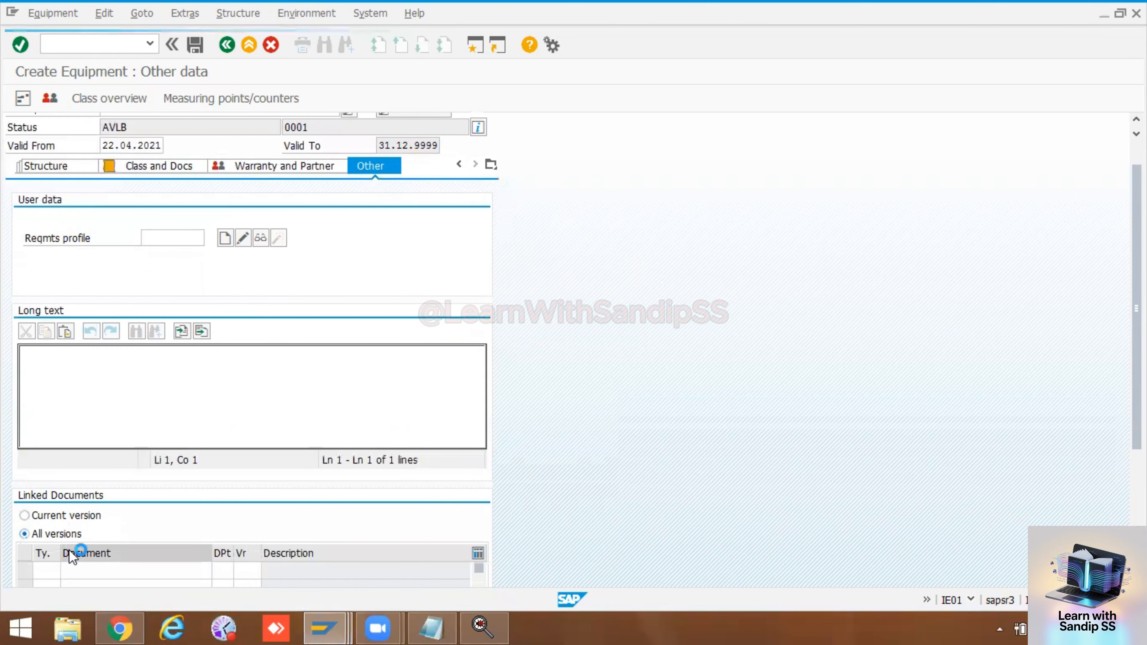
click(95, 570)
click(65, 356)
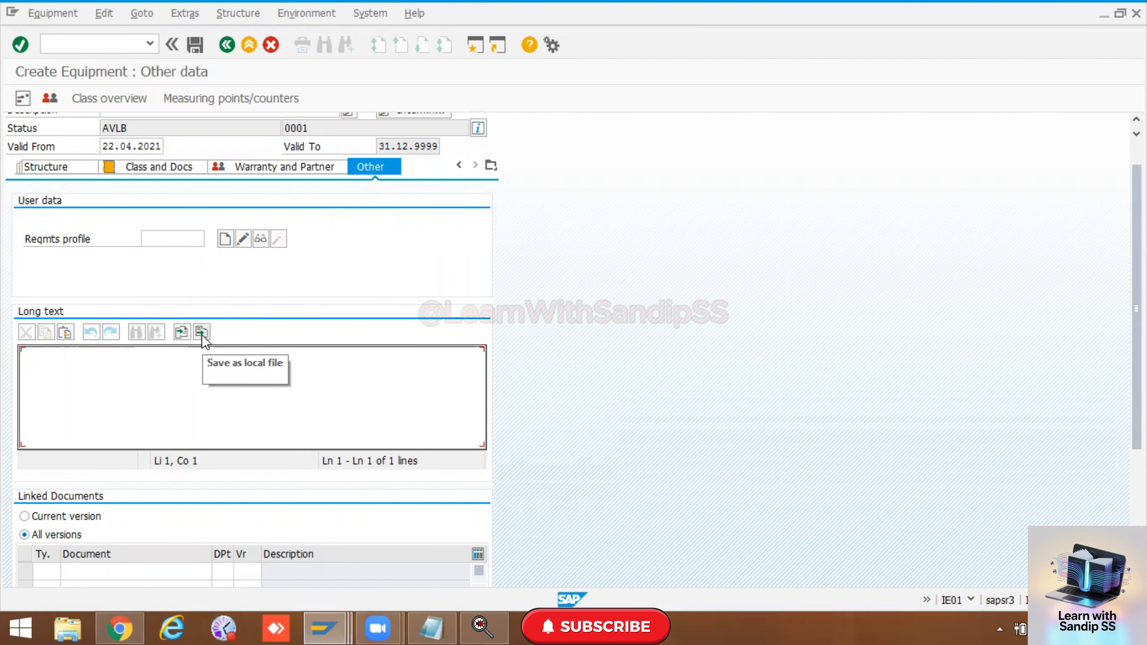
Step: Switch to the view profile customizing session and go back from the MACH layout to the IMG structure
click(318, 627)
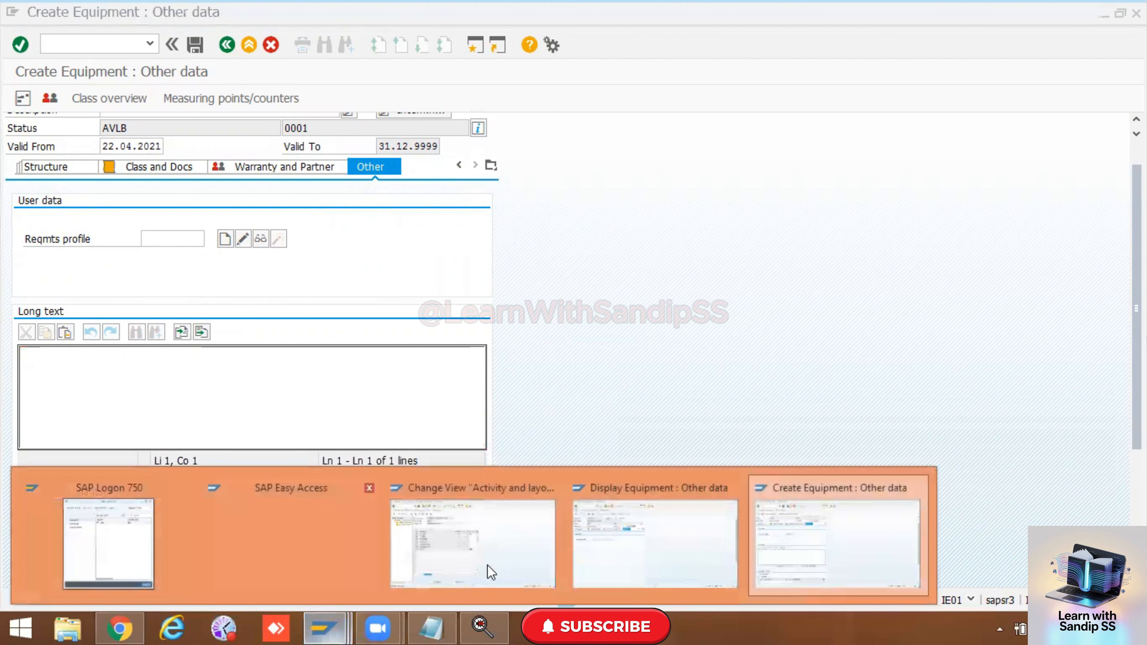
click(457, 484)
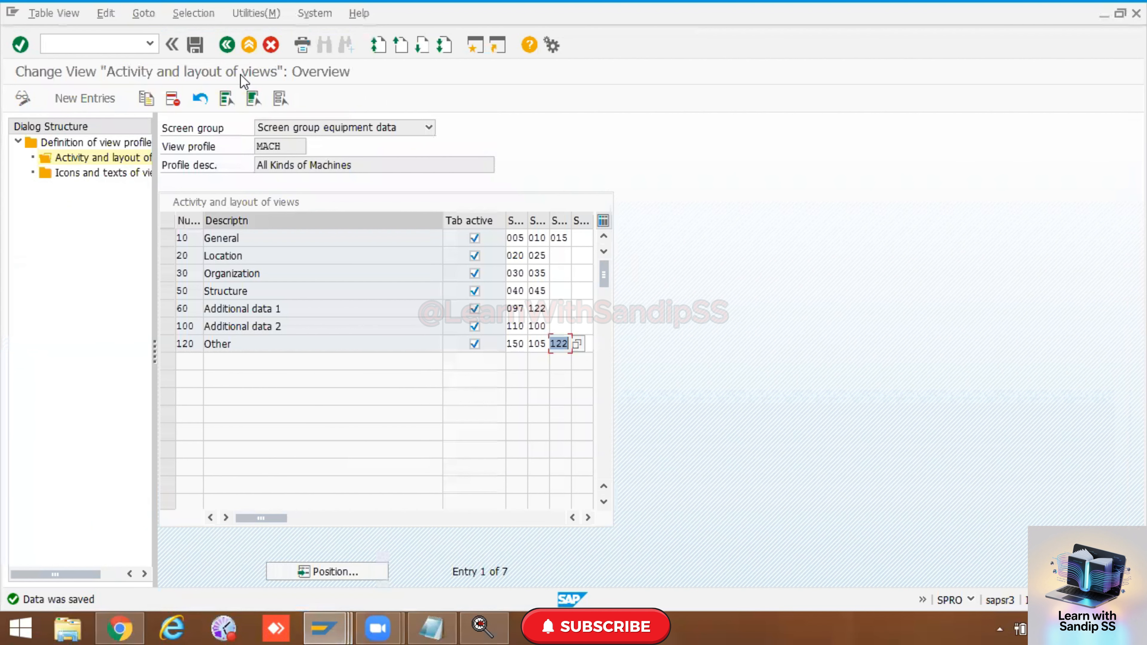
click(228, 45)
click(227, 45)
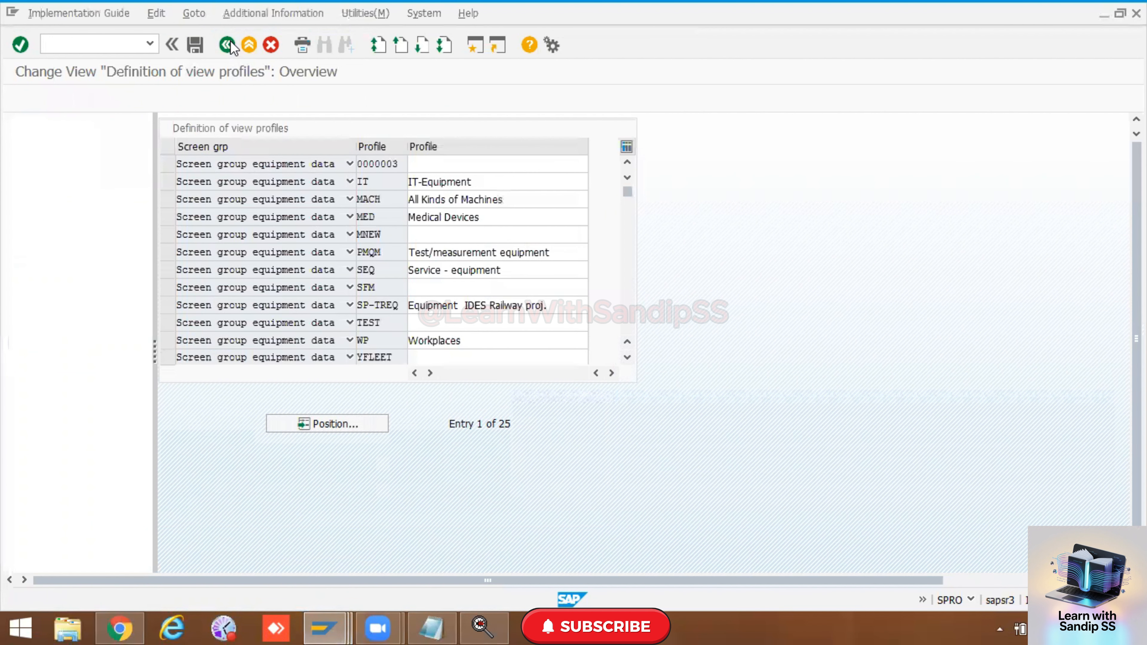
Step: Open Set View Profiles for Technical Objects, view the MED profile's activity and layout of views, and exit without saving changes
scroll(199, 198, up, 2)
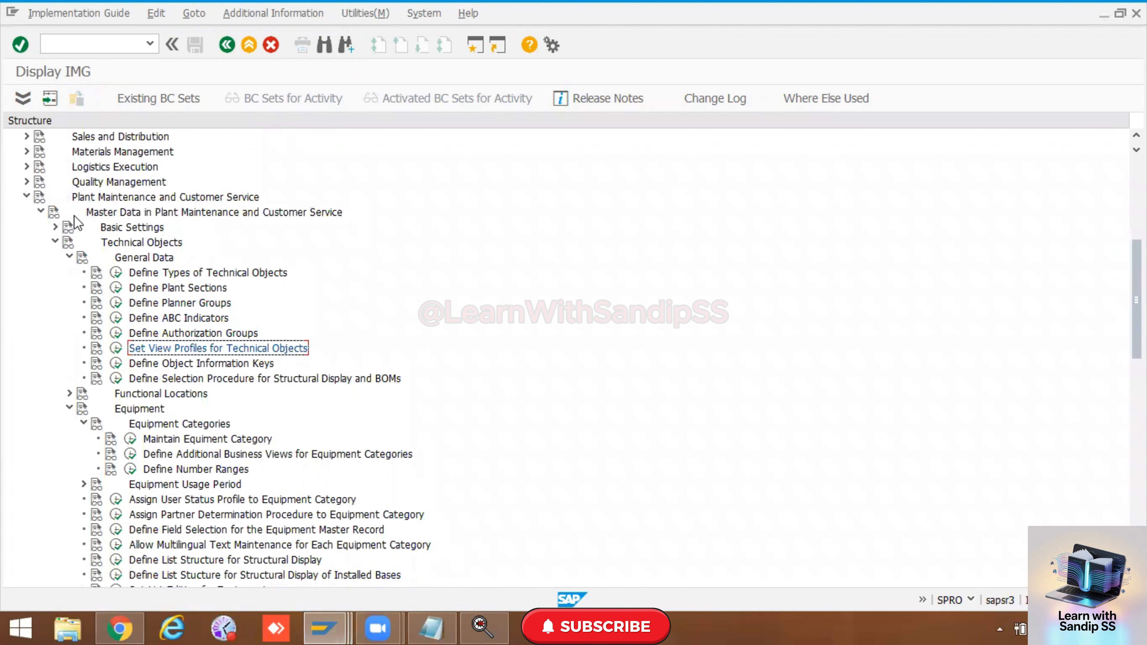
click(116, 349)
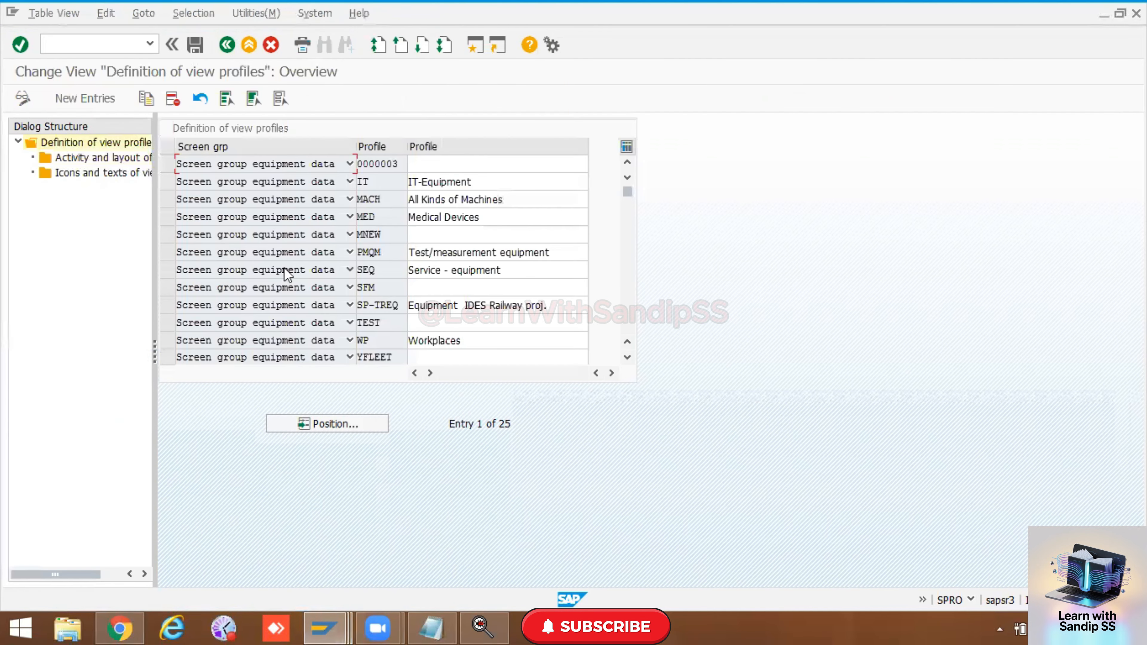
click(389, 222)
click(167, 219)
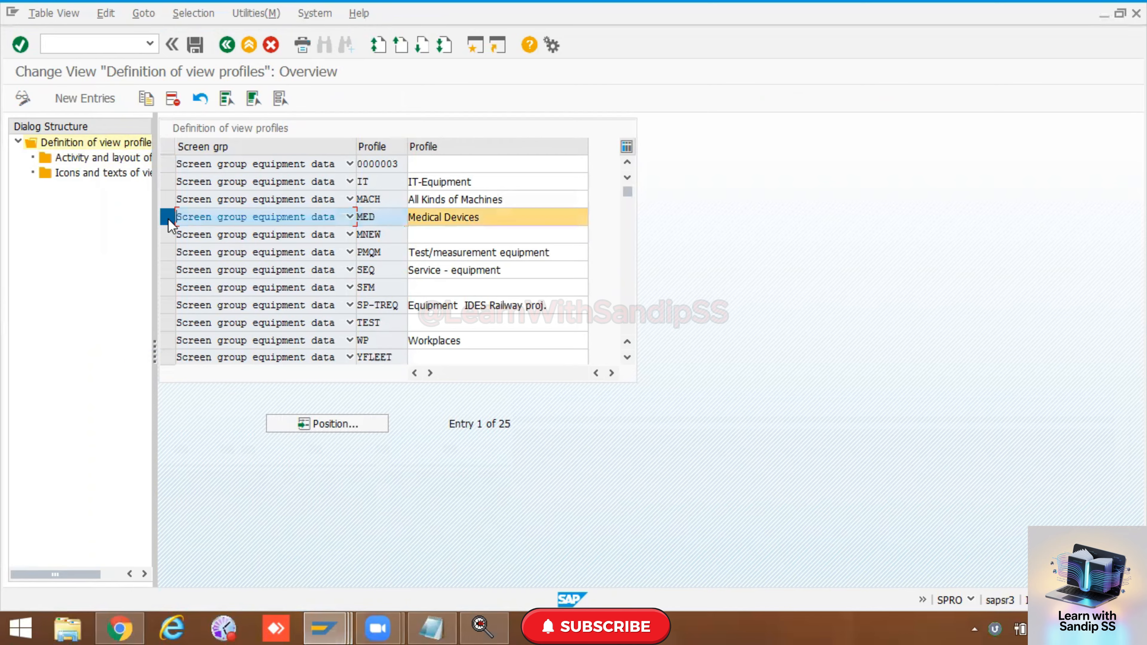
double_click(122, 158)
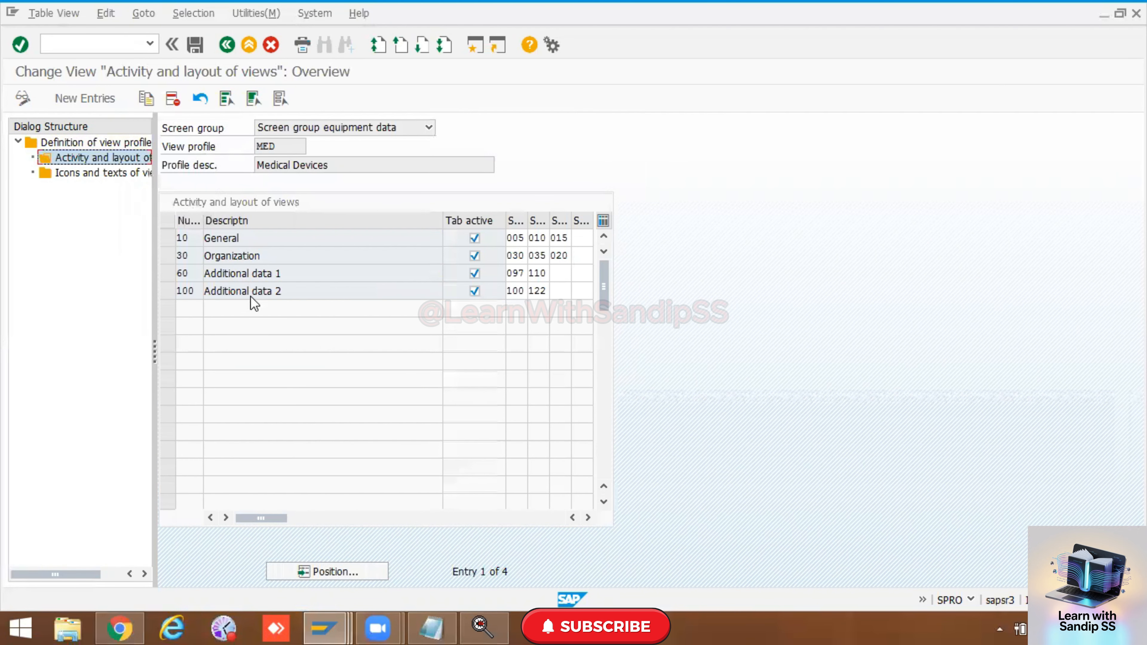
click(226, 46)
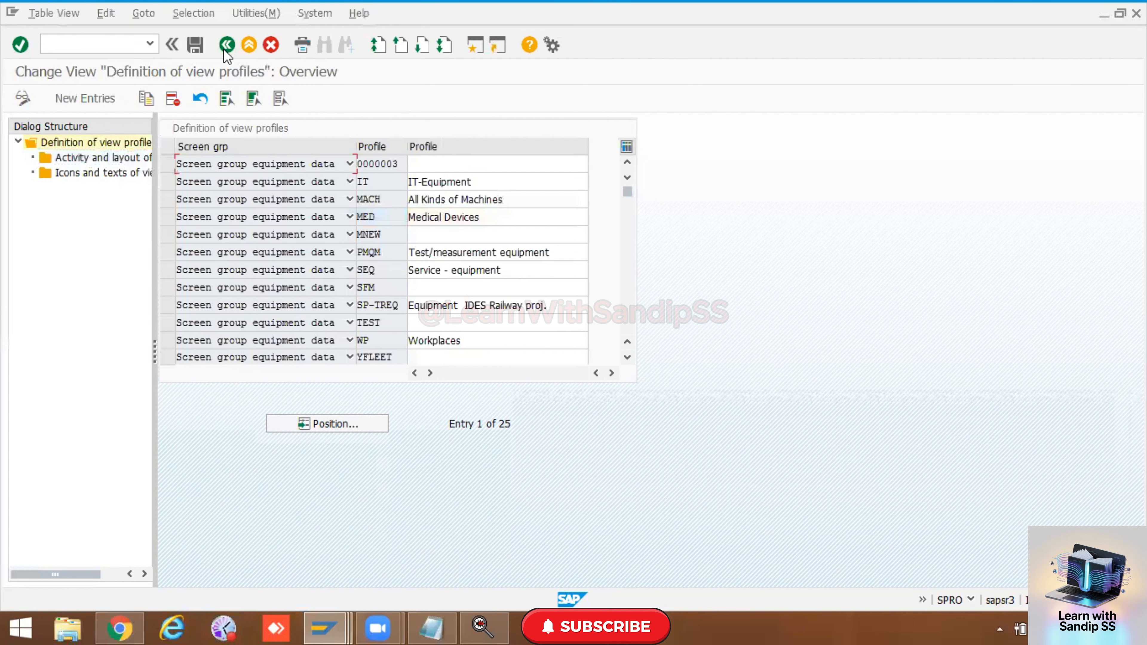
click(226, 46)
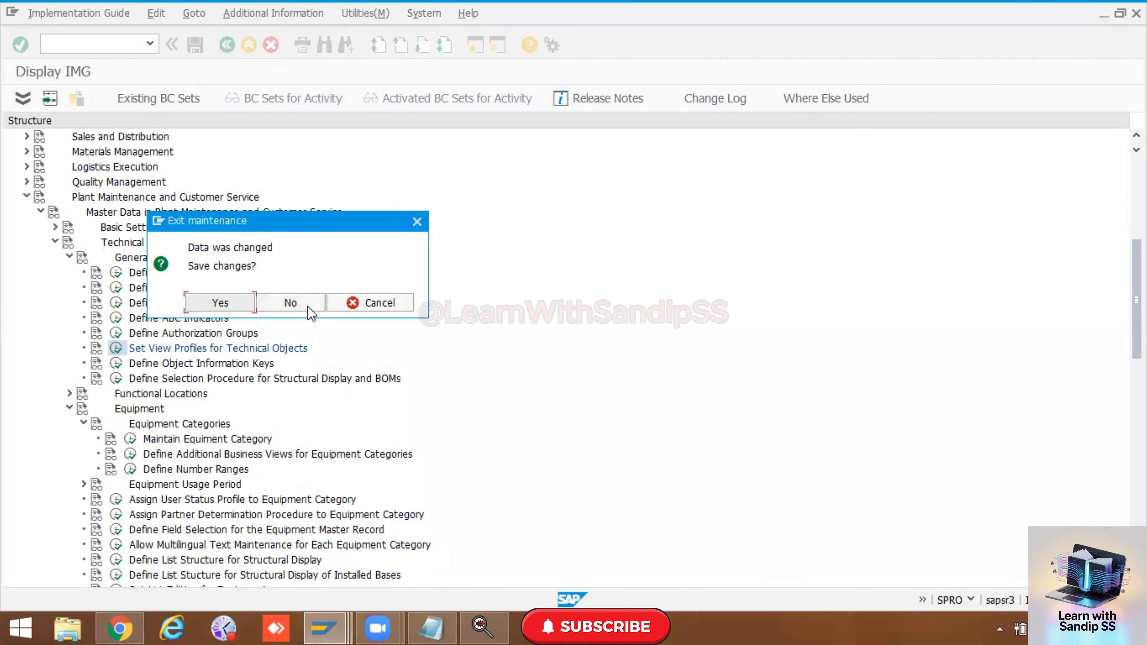
click(294, 300)
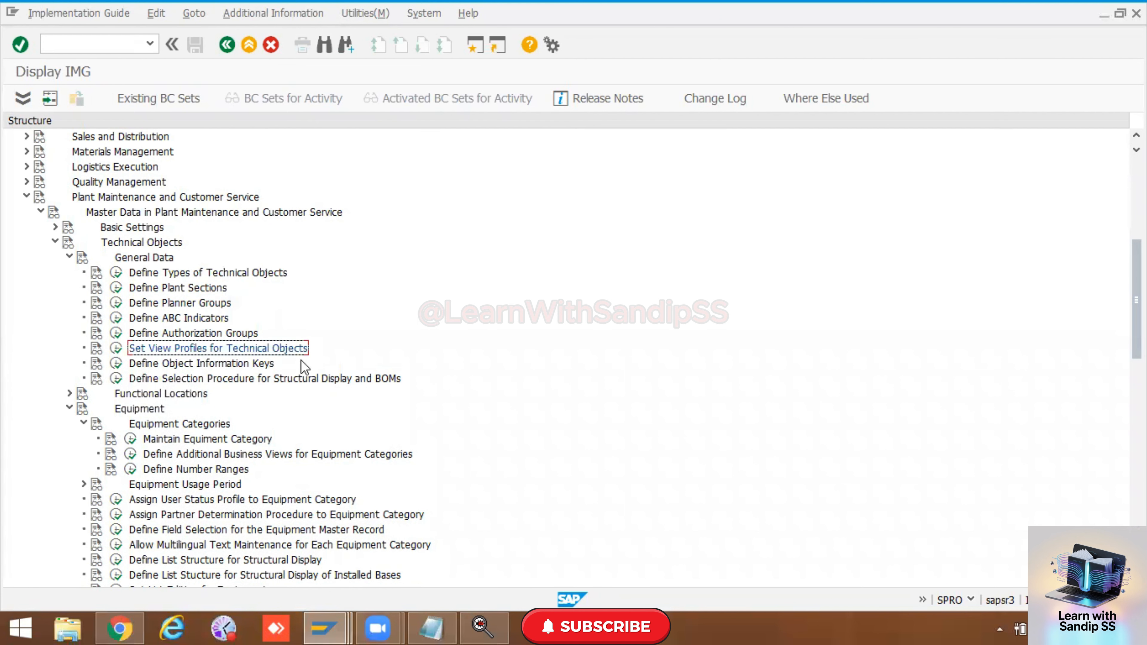
Step: Open Maintain Equipment Category and widen the View profile column to read each category's assigned profile
scroll(301, 359, down, 3)
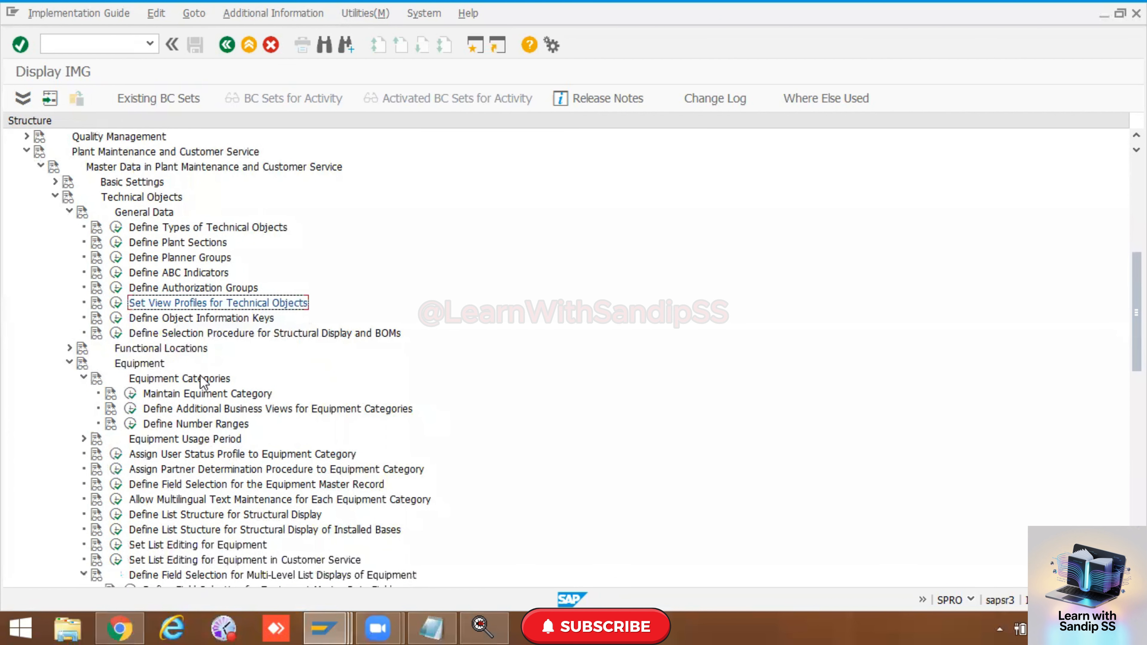
click(130, 394)
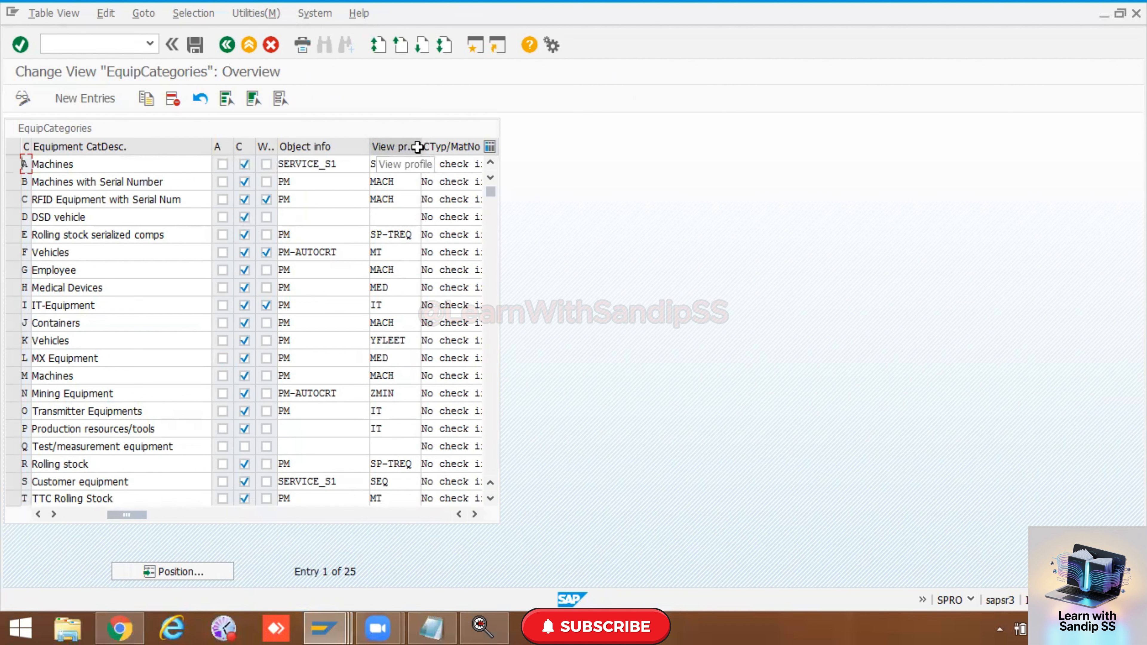
drag(417, 147, 455, 147)
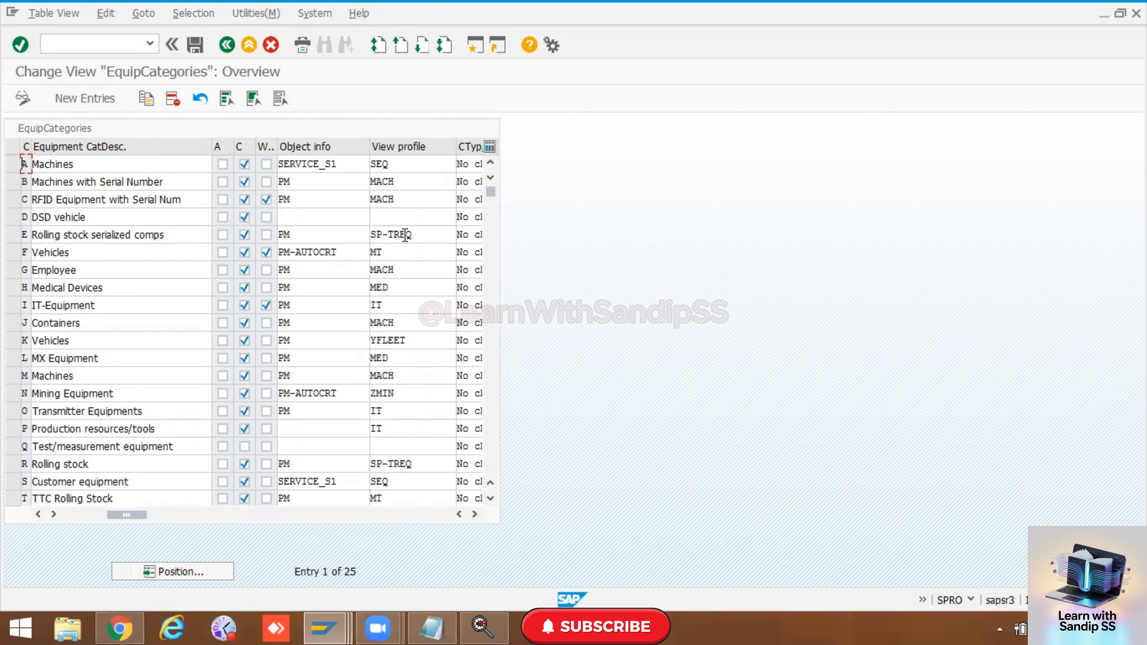